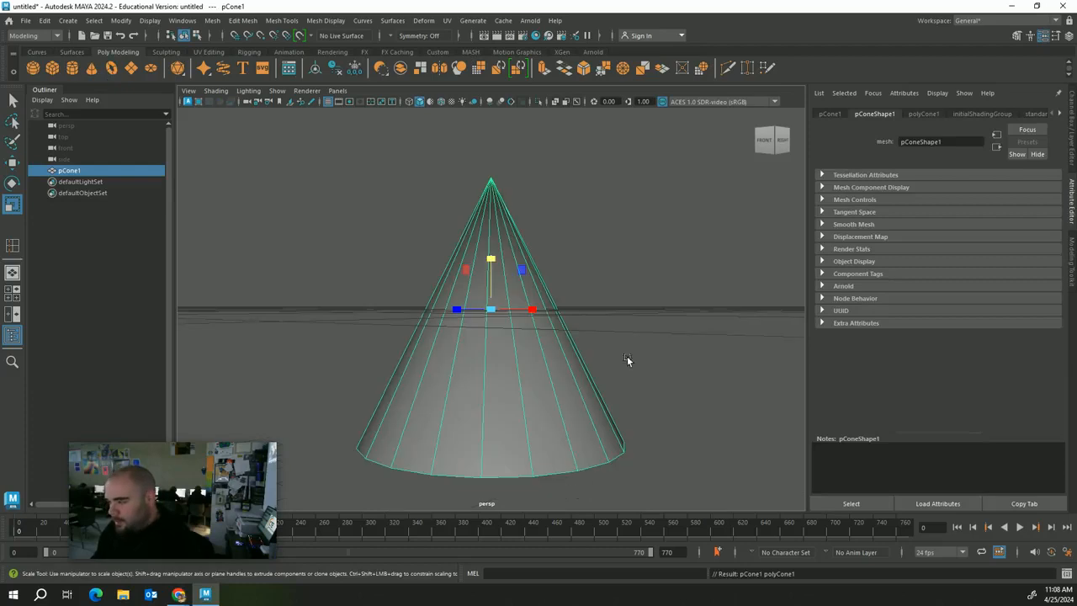
Raise the cone vertically until its base sits above the ground grid
scroll(627, 356, "down", 5)
key("w")
left_click_drag(491, 268, 489, 197)
left_click_drag(541, 278, 554, 284, "alt")
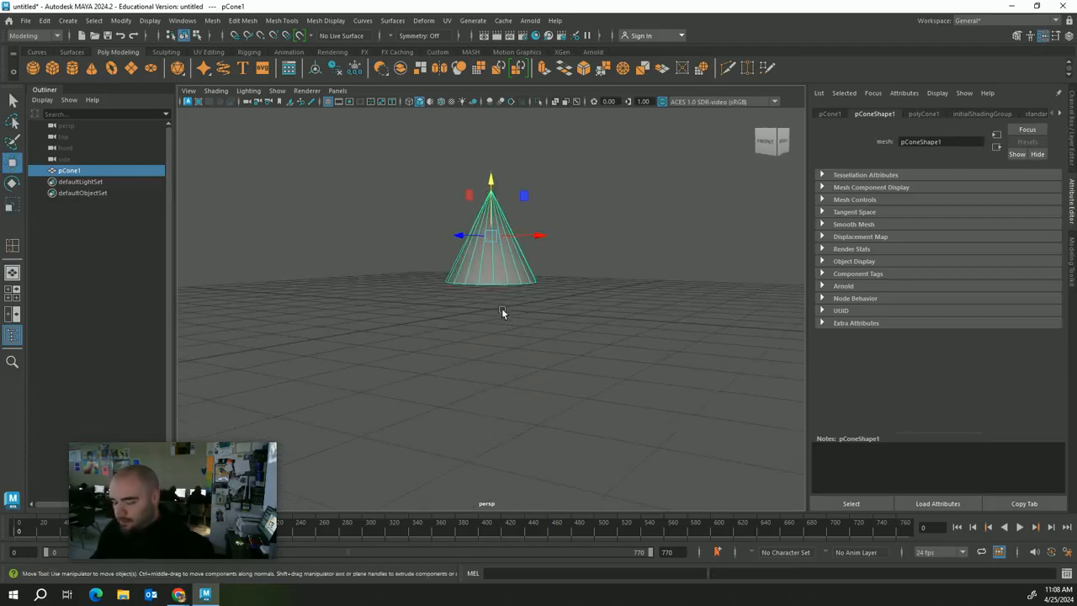
Duplicate the cone upward twice, scaling the middle copy to about 0.9 and the top copy to about 0.72 for stacked tree tiers
mouse_move(488, 205)
left_mouse_down("shift")
mouse_move(489, 173)
mouse_move(487, 194)
left_mouse_up("shift")
key("r")
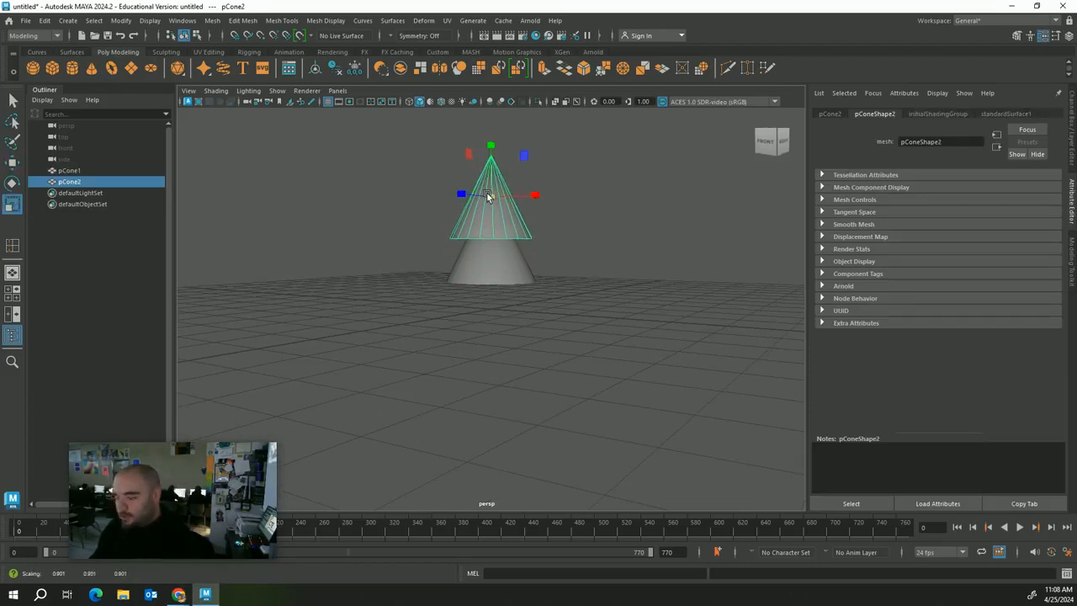
key("w")
left_click_drag(494, 156, 494, 110, "shift")
key("r")
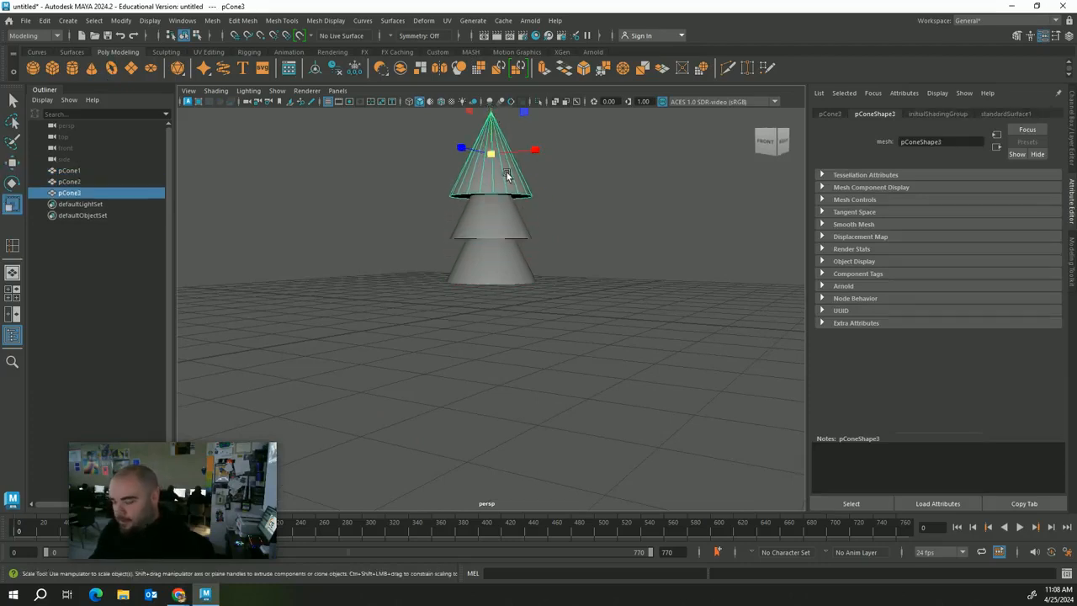
left_click_drag(494, 157, 484, 158)
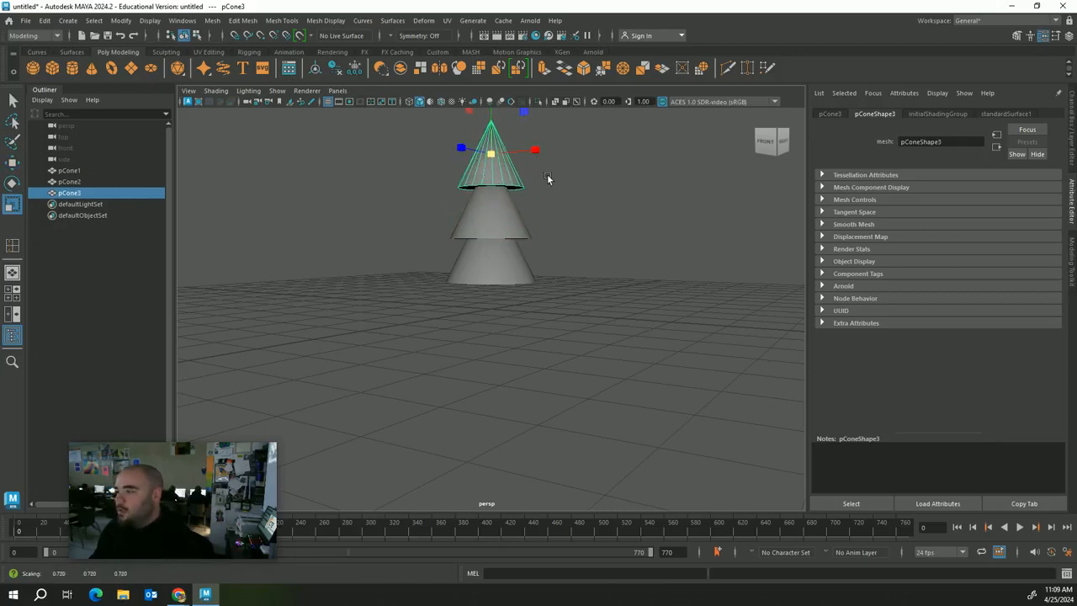
middle_click_drag(551, 219, 551, 282, "alt")
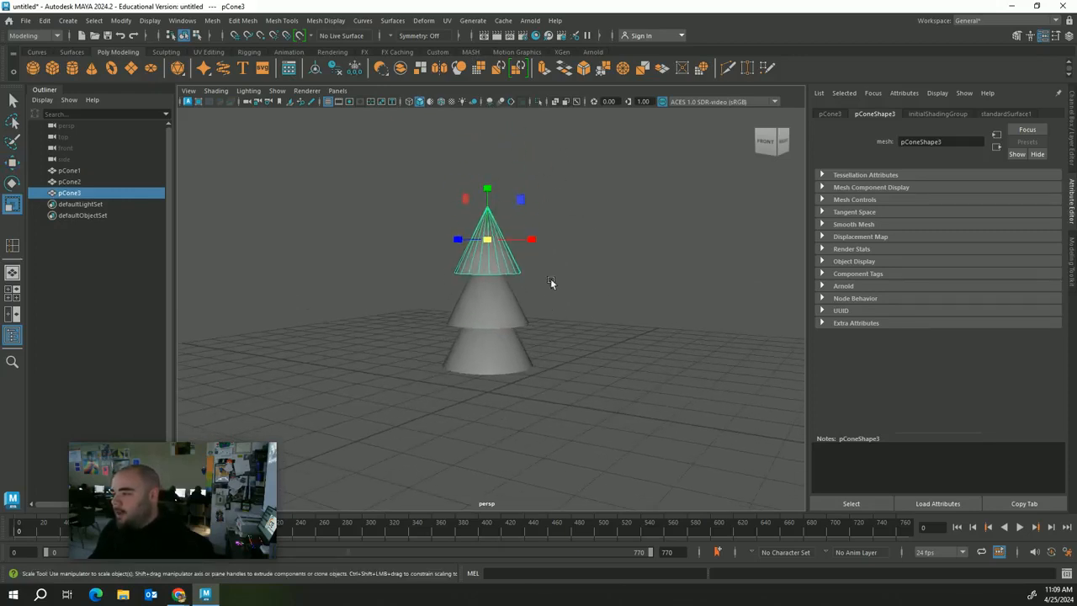
Add a polygon cylinder, scale it uniformly to about 0.33, and move it up under the lowest cone as the trunk
left_click(497, 287)
left_click(492, 359)
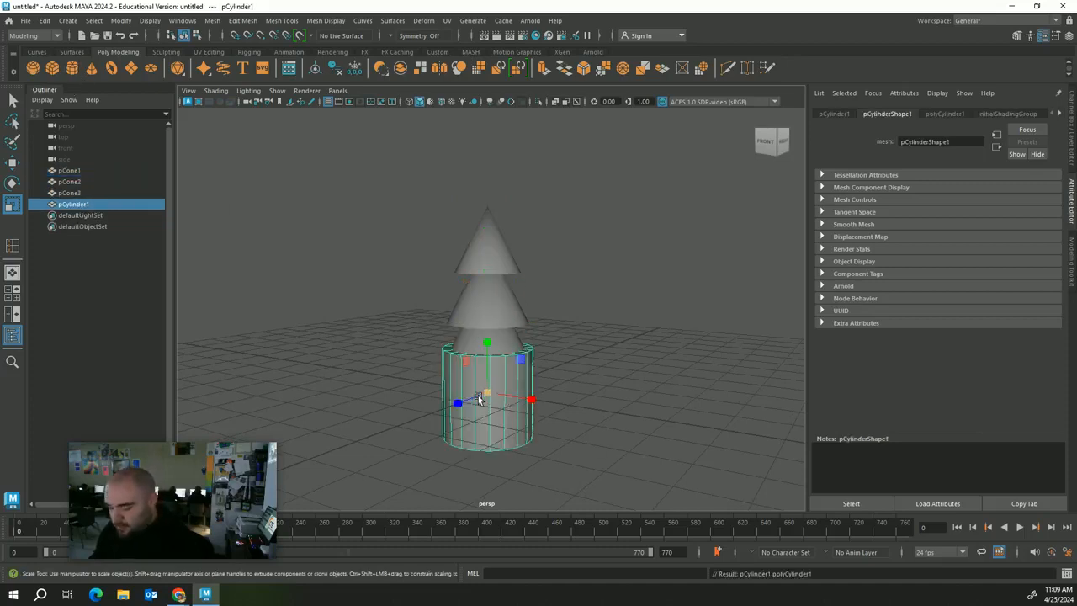
left_click_drag(489, 404, 432, 399)
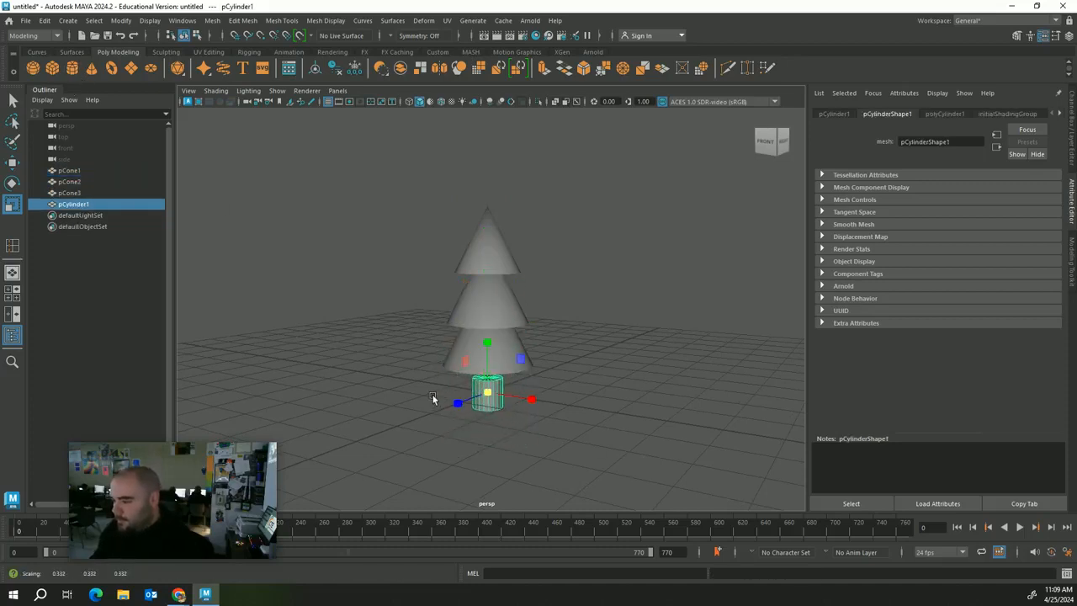
key("w")
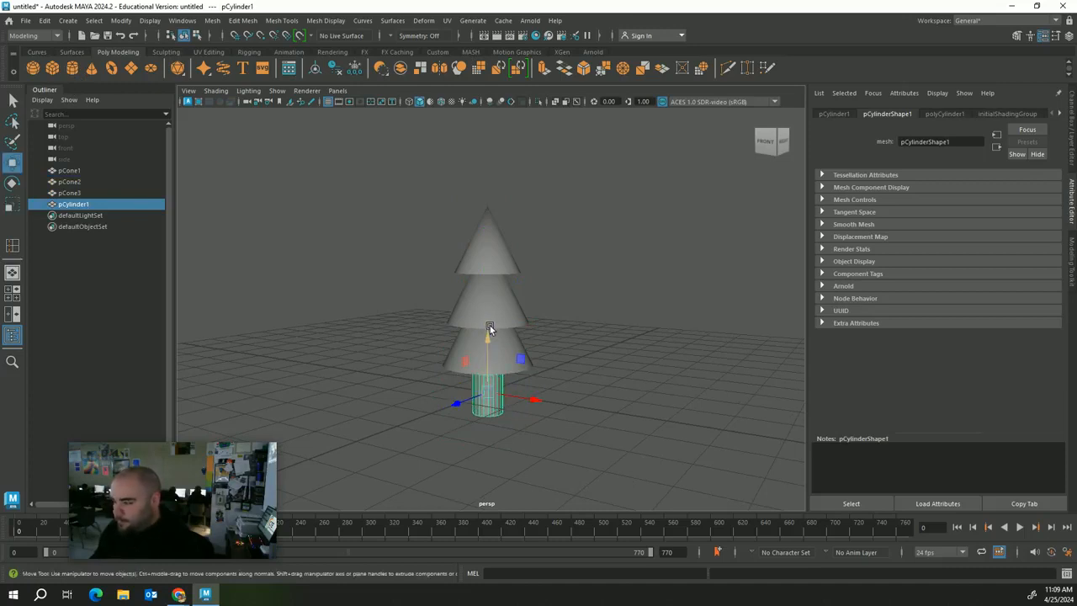
left_click_drag(489, 329, 487, 324)
Lower the top cone so that it overlaps more of the middle tier
left_click(479, 253)
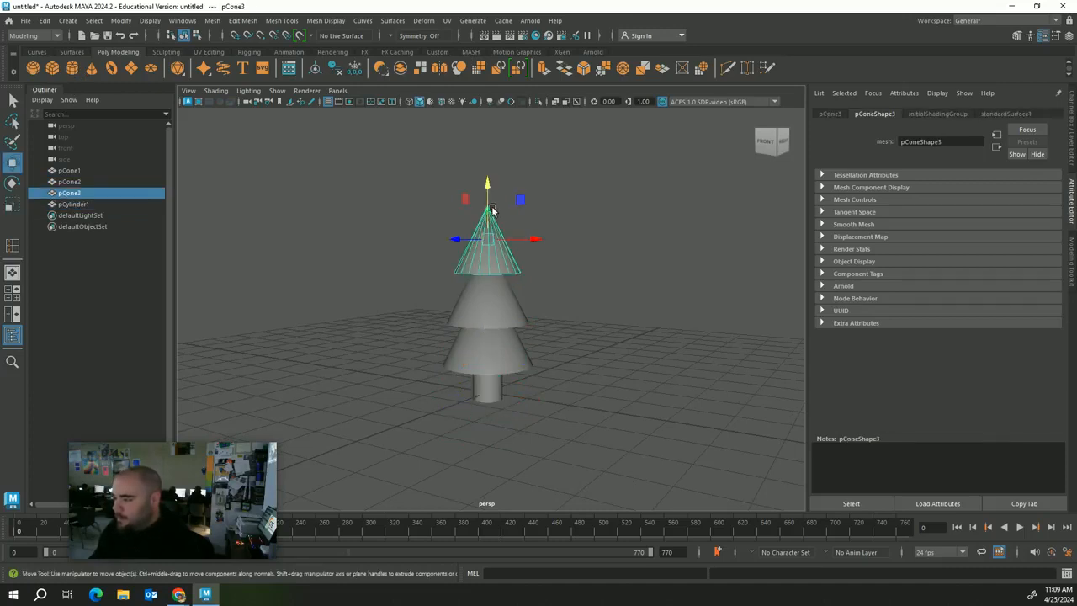
left_click_drag(493, 225, 494, 242)
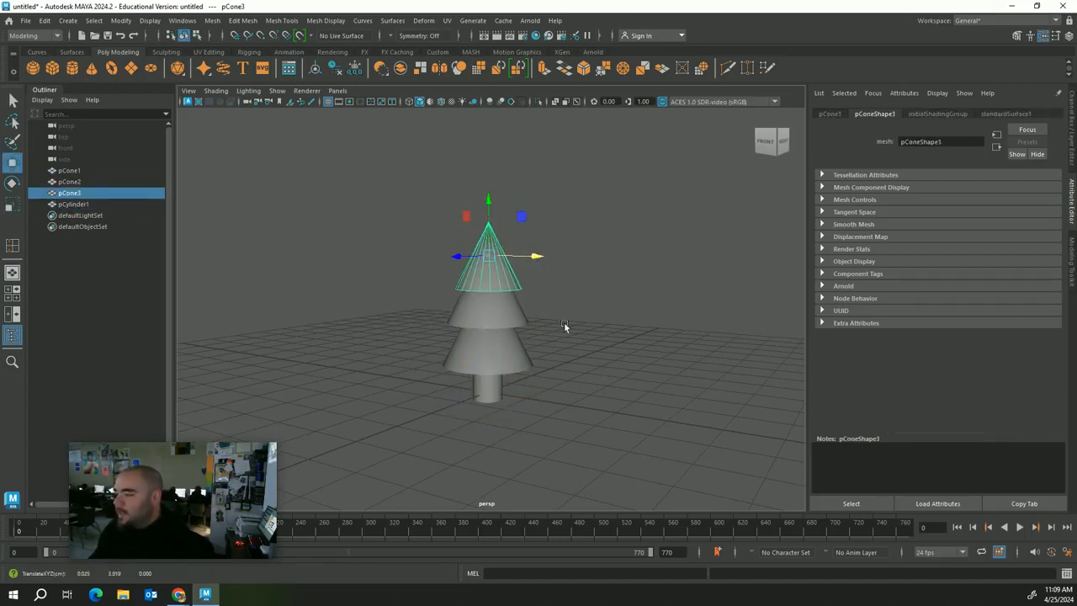
left_click(599, 366)
scroll(590, 386, "up", 4)
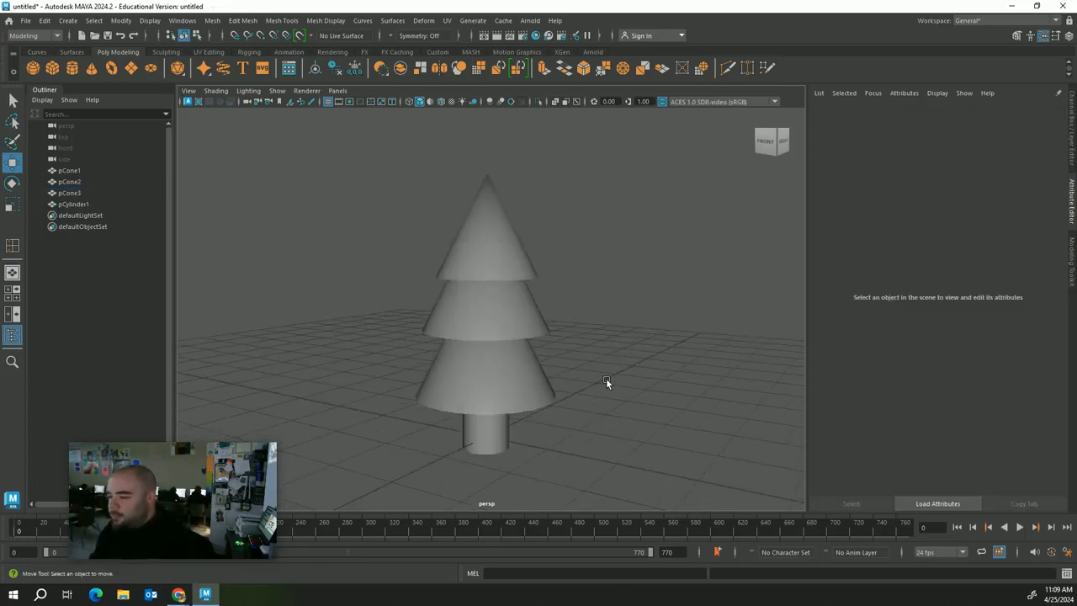
left_click_drag(606, 377, 695, 368, "alt")
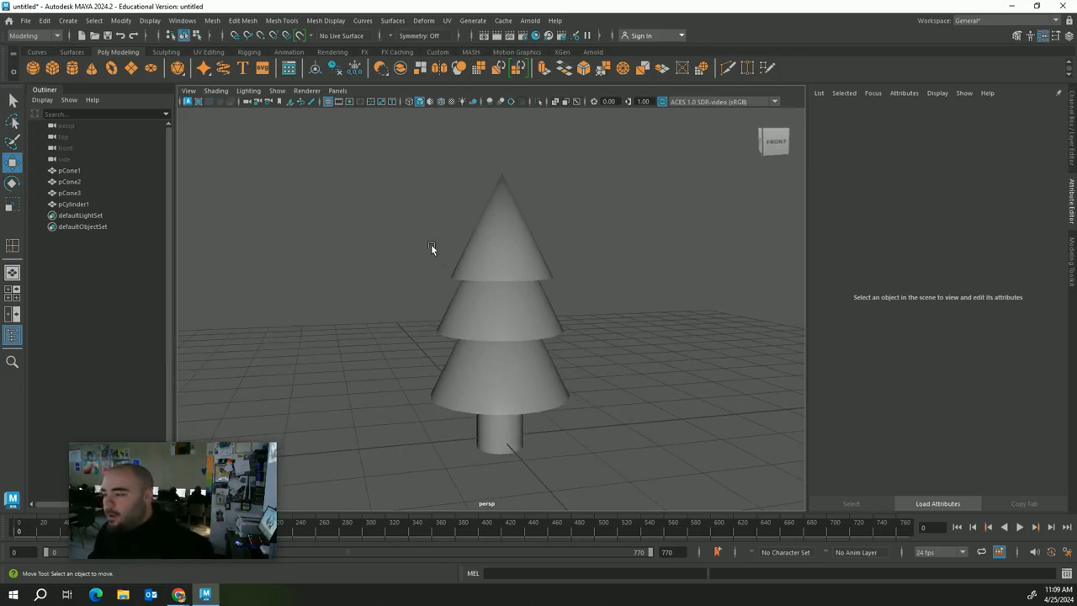
Select all three cones and the trunk and move the whole tree about 5 cm along X, away from the grid center
left_click_drag(416, 202, 614, 478)
left_click_drag(543, 410, 496, 354, "alt")
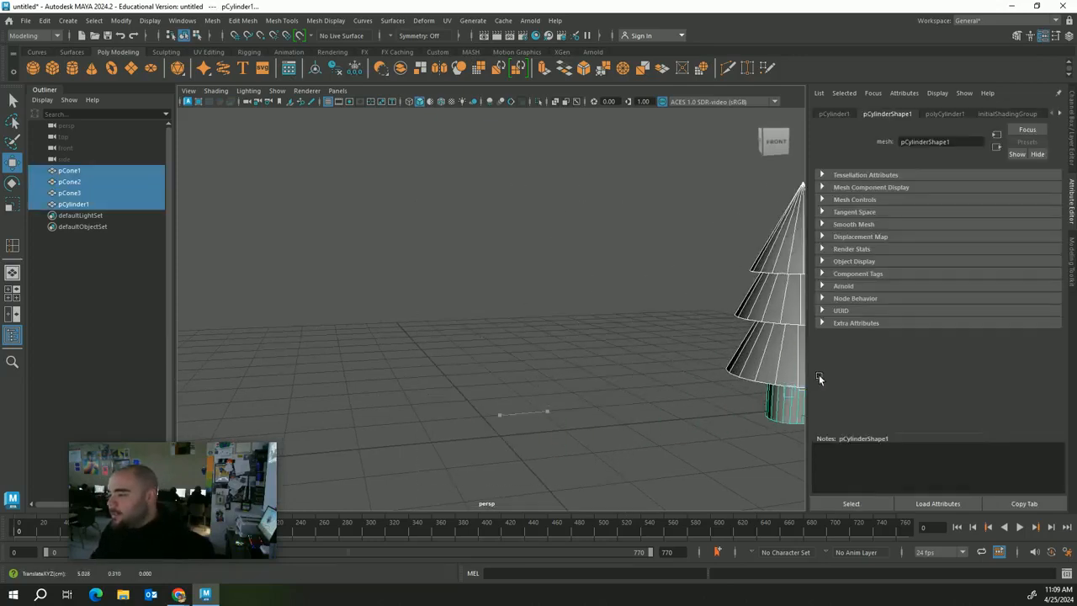
left_click(362, 293)
left_click_drag(677, 373, 462, 367, "alt")
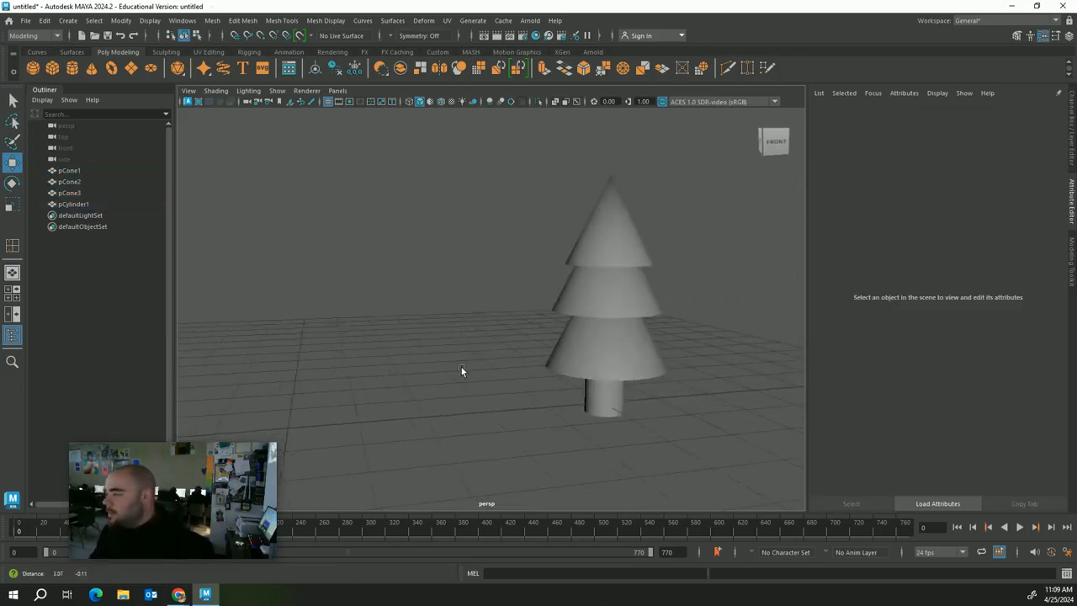
middle_click_drag(461, 368, 405, 383, "alt")
Raise the bottom cone to overlap the middle tier and expose more of the trunk
scroll(518, 362, "up", 5)
left_click(580, 404)
left_click_drag(579, 287, 579, 262)
left_click(465, 257)
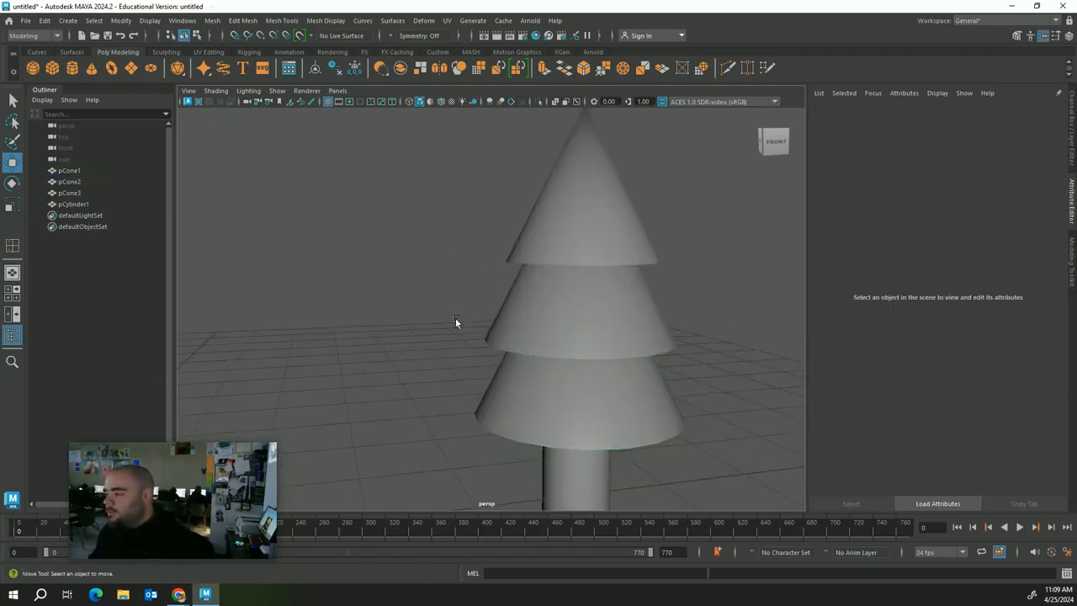
middle_click_drag(236, 357, 353, 297, "alt")
scroll(320, 244, "down", 5)
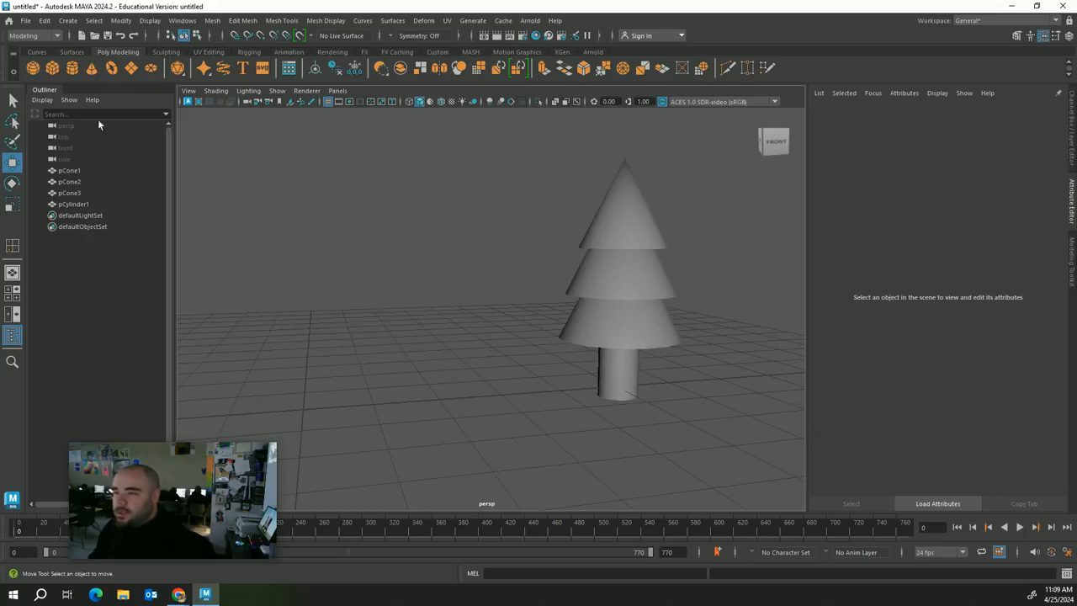
Create a polygon cube at the grid center and raise it about 0.77 cm above the ground
right_click_drag(389, 291, 385, 392, "shift")
middle_click_drag(385, 392, 480, 284, "alt")
left_click_drag(459, 294, 401, 209)
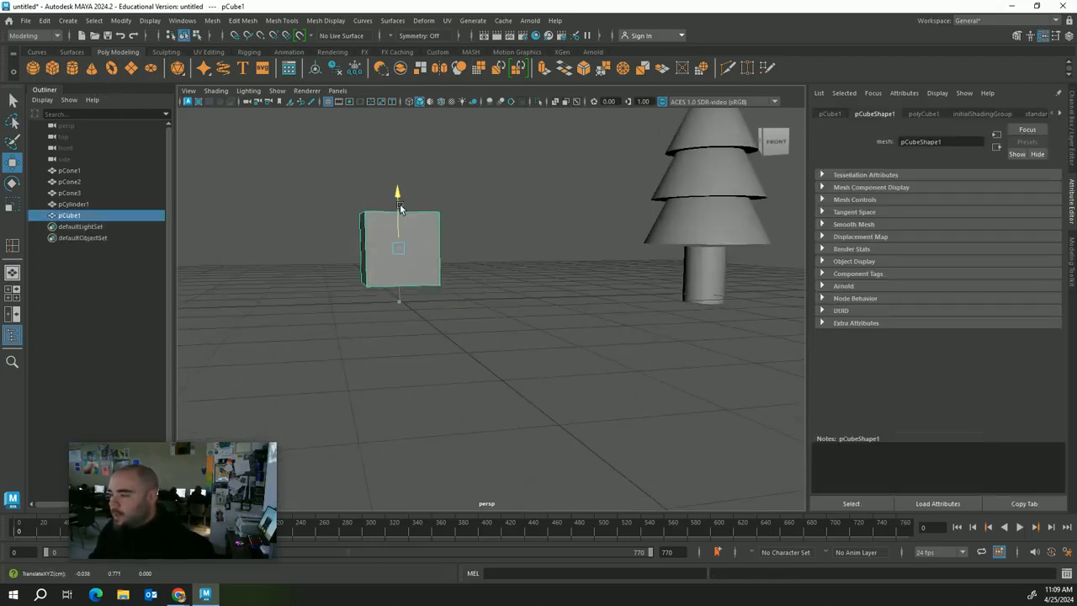
left_click_drag(638, 212, 460, 295, "alt")
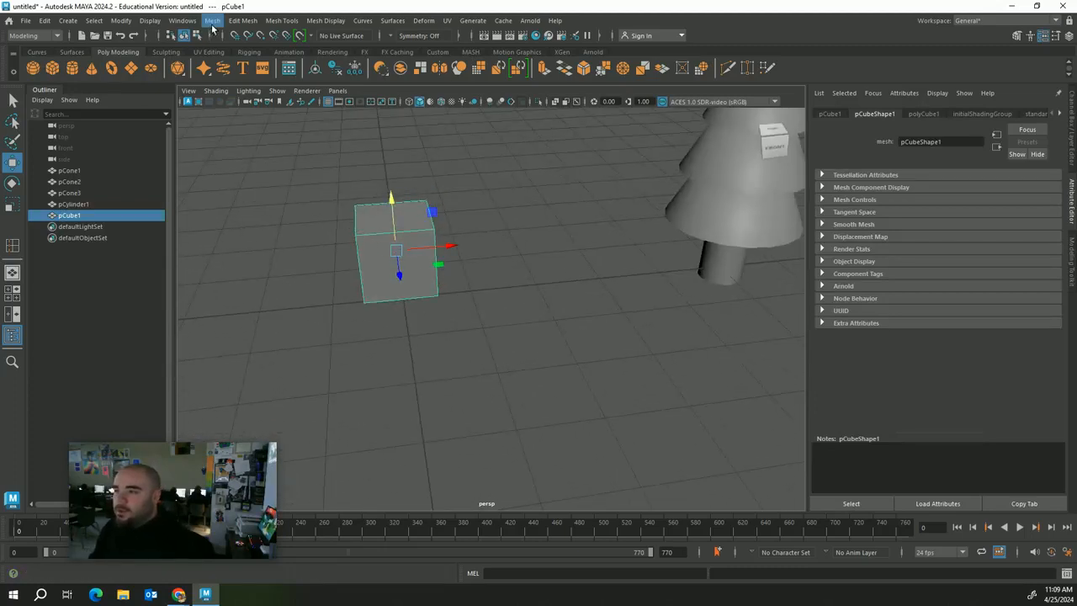
Try to cut a hole in the cube's front face with the Make Hole tool
left_click(281, 21)
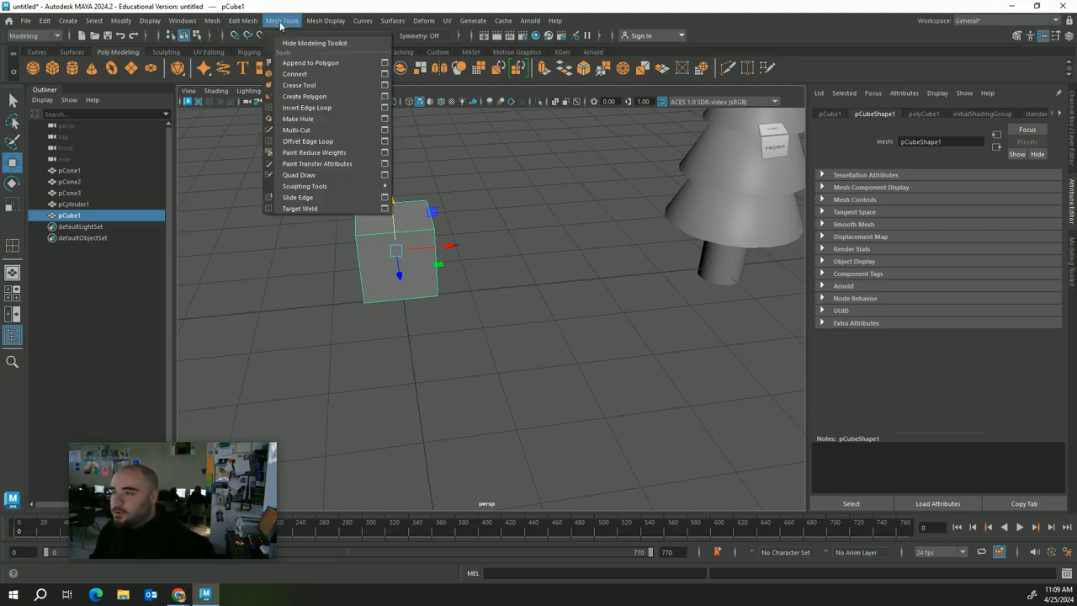
left_click(320, 119)
left_click_drag(433, 245, 370, 230, "alt")
left_click(396, 225)
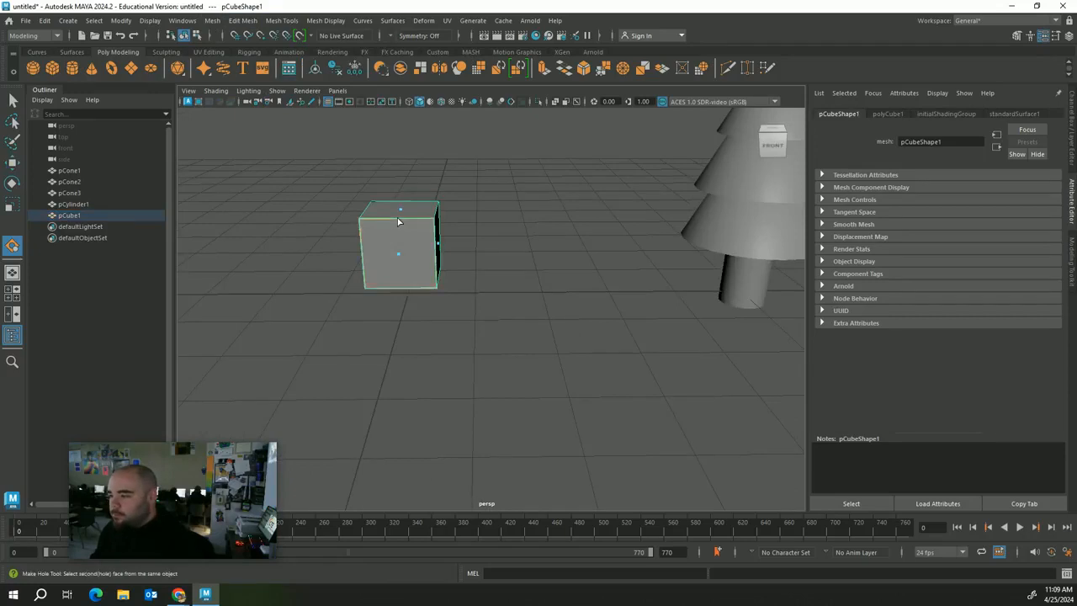
left_click(383, 243)
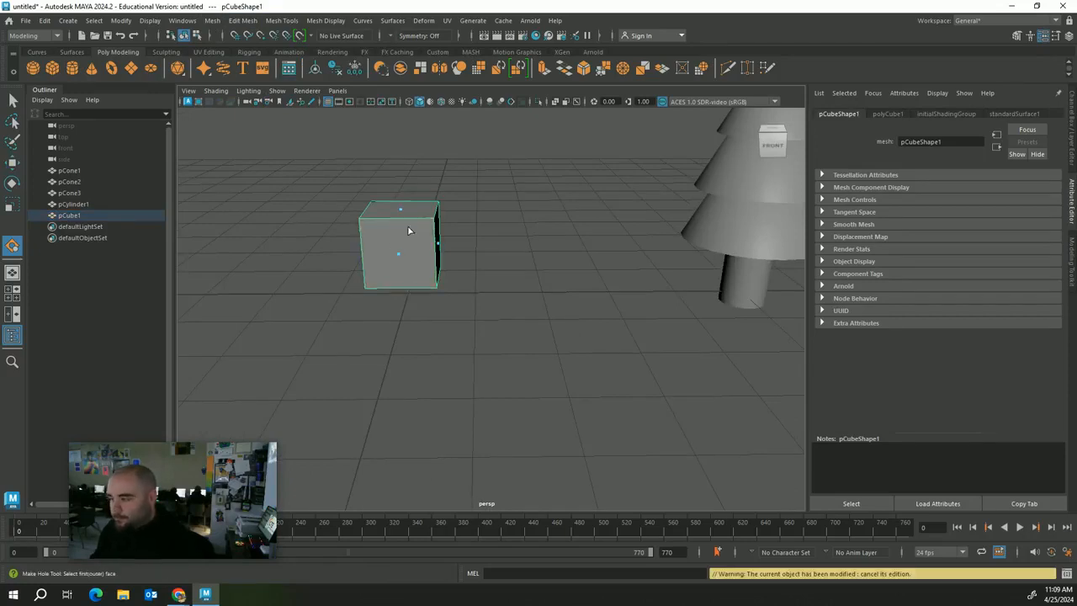
Insert two perpendicular vertical edge loops through the middle of the cube so they cross on its top face
left_click(279, 20)
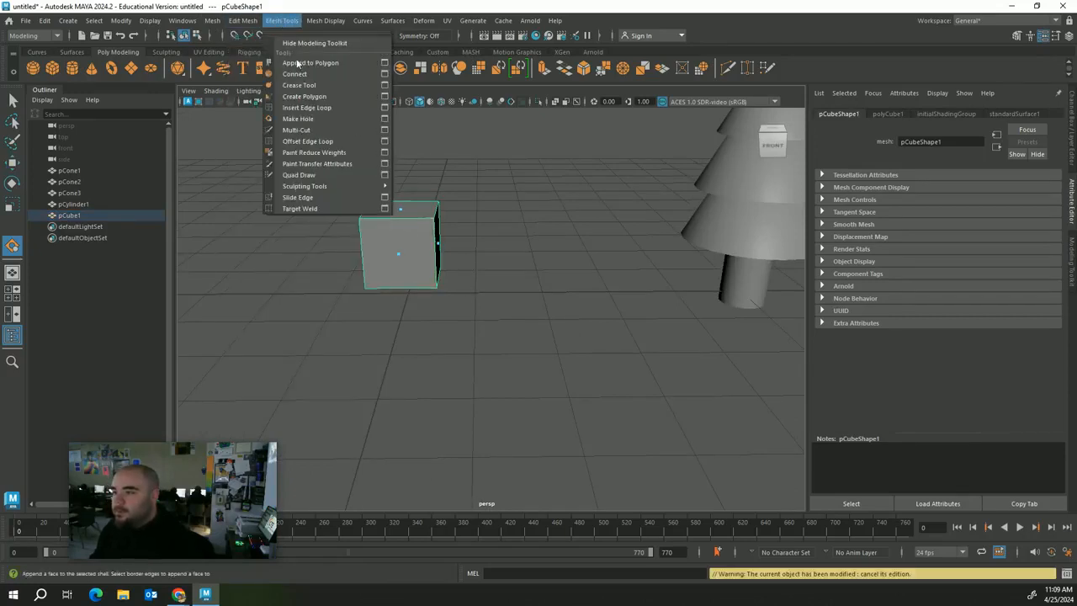
left_click(308, 108)
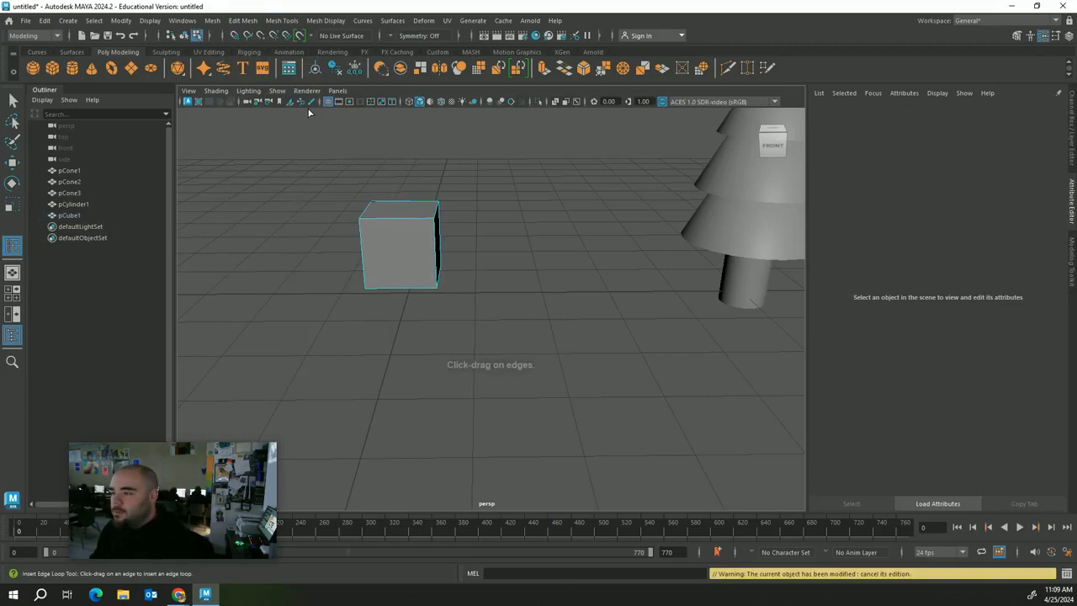
left_click(397, 221)
left_click_drag(437, 317, 572, 312, "alt")
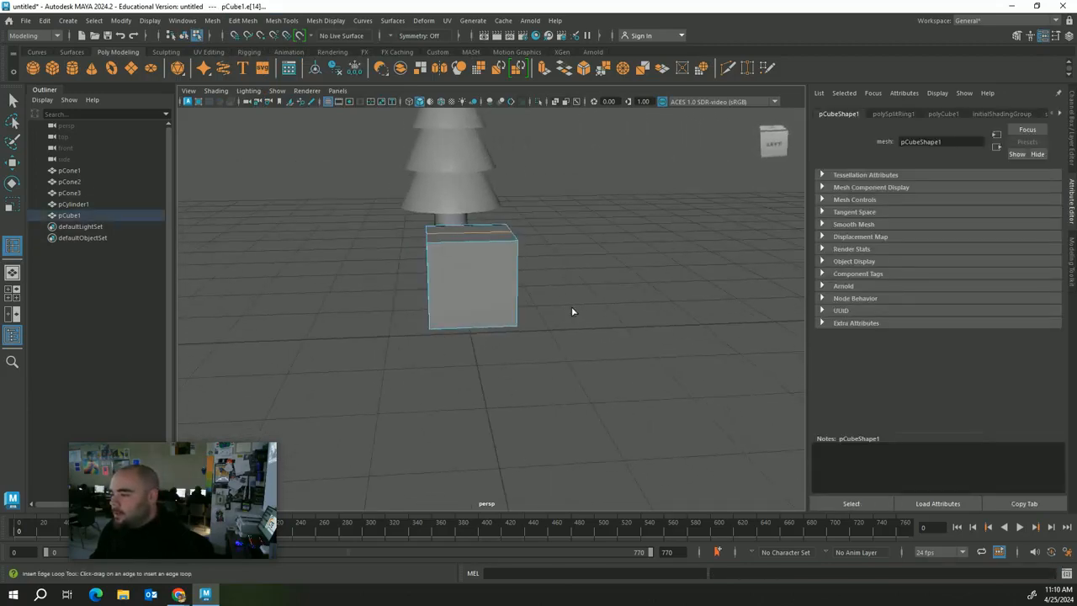
left_click(472, 243)
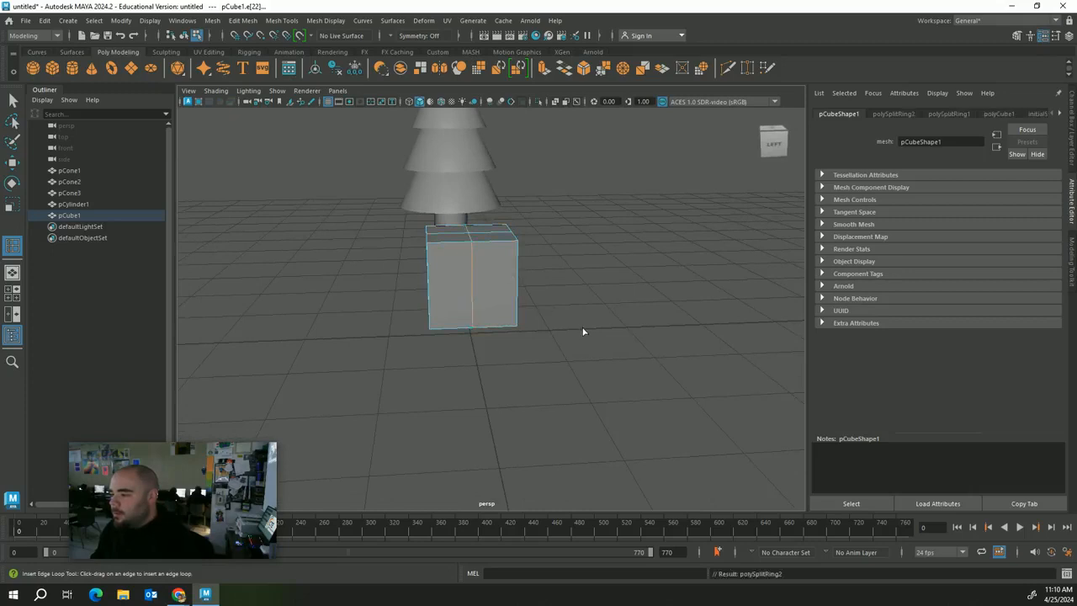
left_click_drag(584, 334, 569, 333, "alt")
Try an additional vertical edge loop beside the cube's front center loop, and undo it
left_click(282, 20)
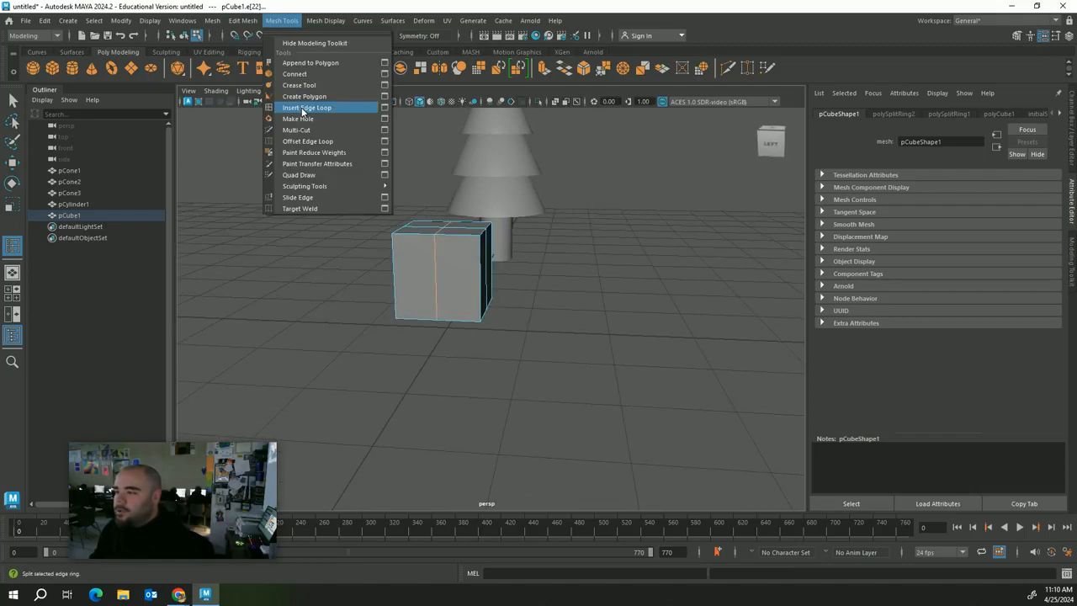
left_click(560, 277)
left_click_drag(509, 240, 184, 120, "alt")
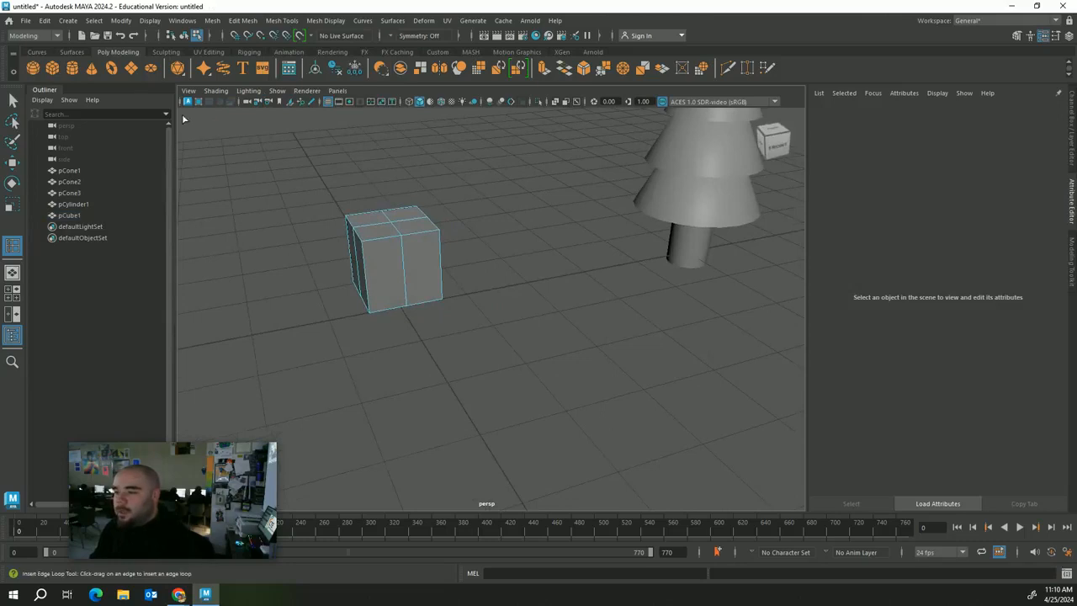
left_click(386, 240)
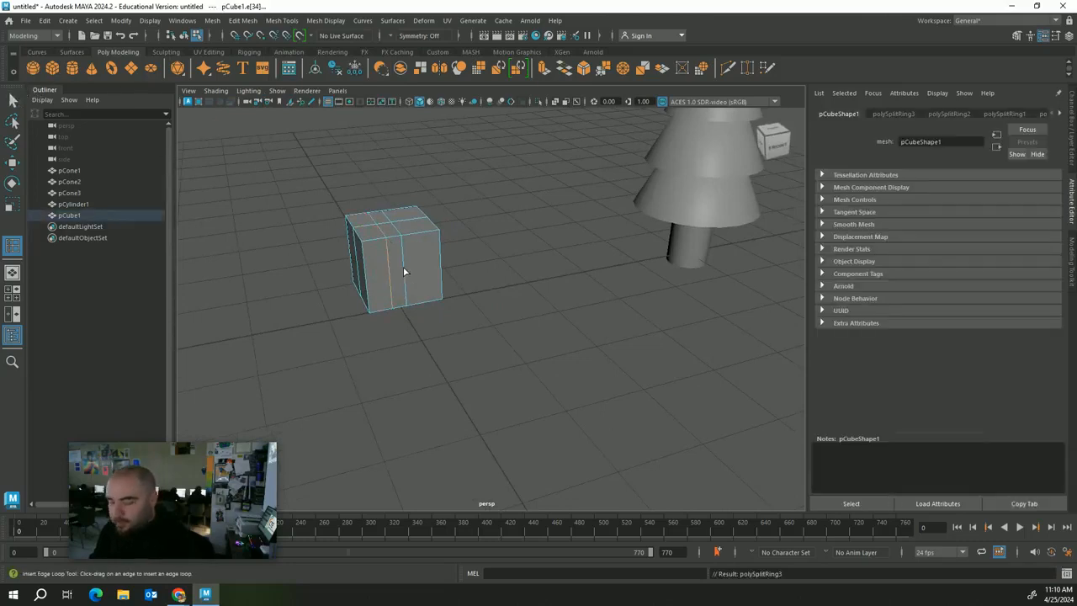
key("ctrl+z")
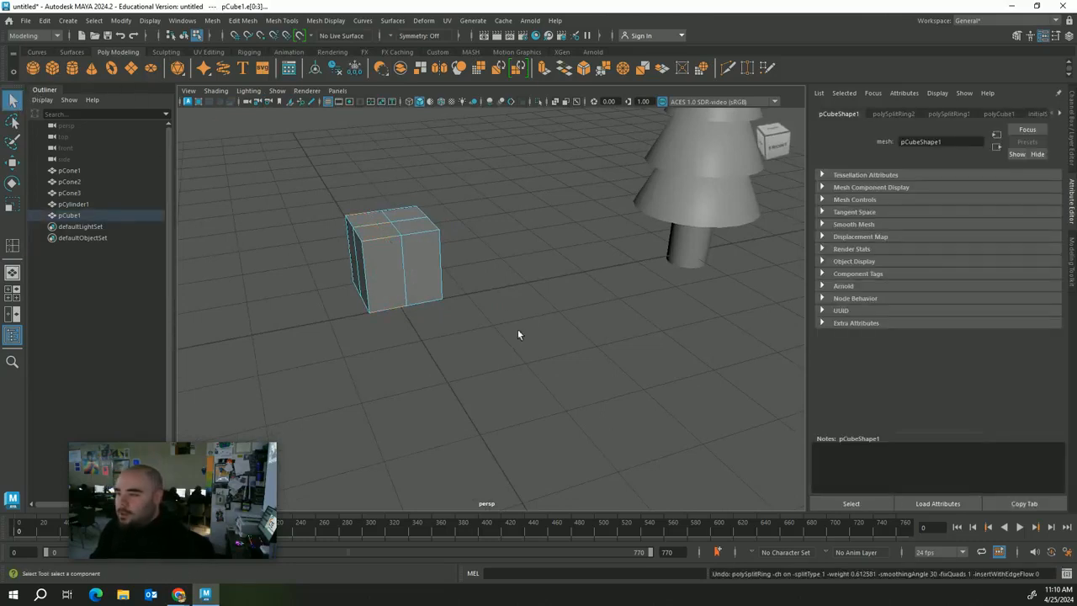
Scale the bottom vertices at the middle of the cube's four sides outward horizontally by about 1.58 to widen the base
left_click_drag(518, 334, 476, 307, "alt")
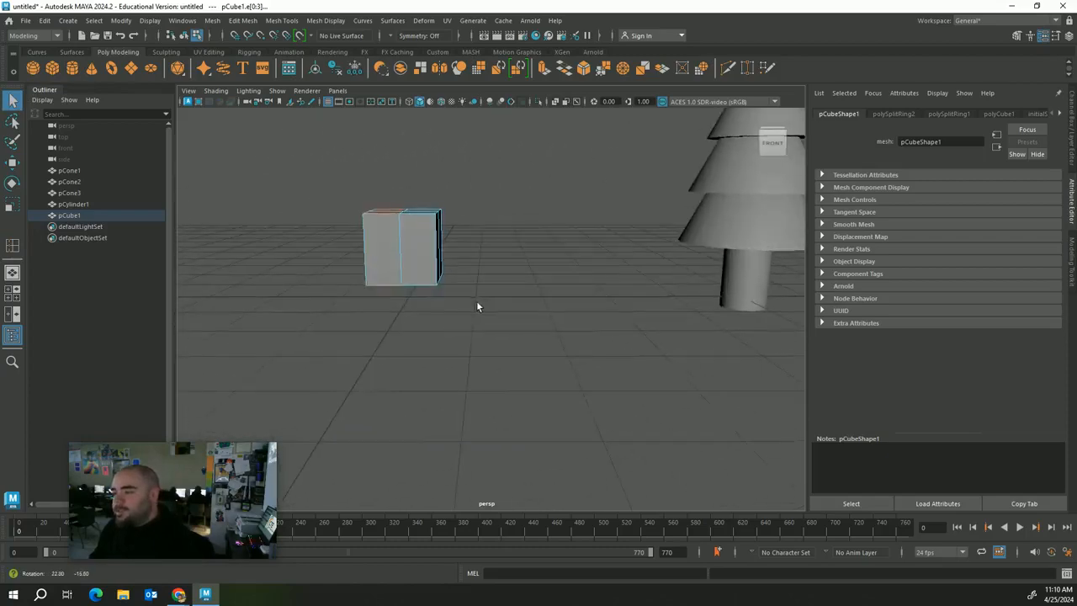
left_click_drag(391, 285, 447, 334, "alt")
scroll(449, 329, "up", 3)
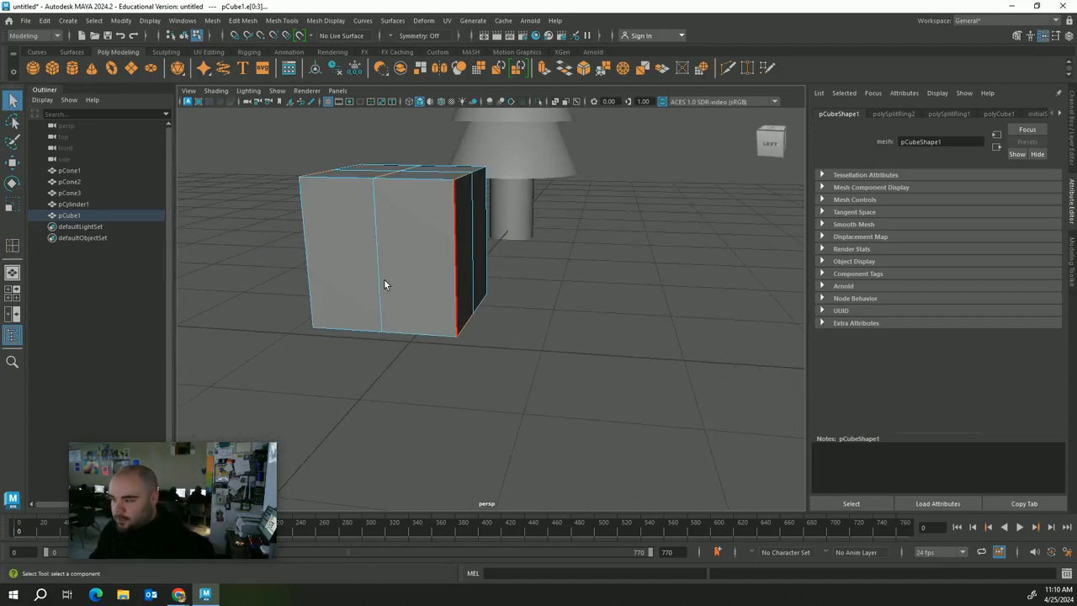
left_click_drag(383, 284, 412, 375, "alt")
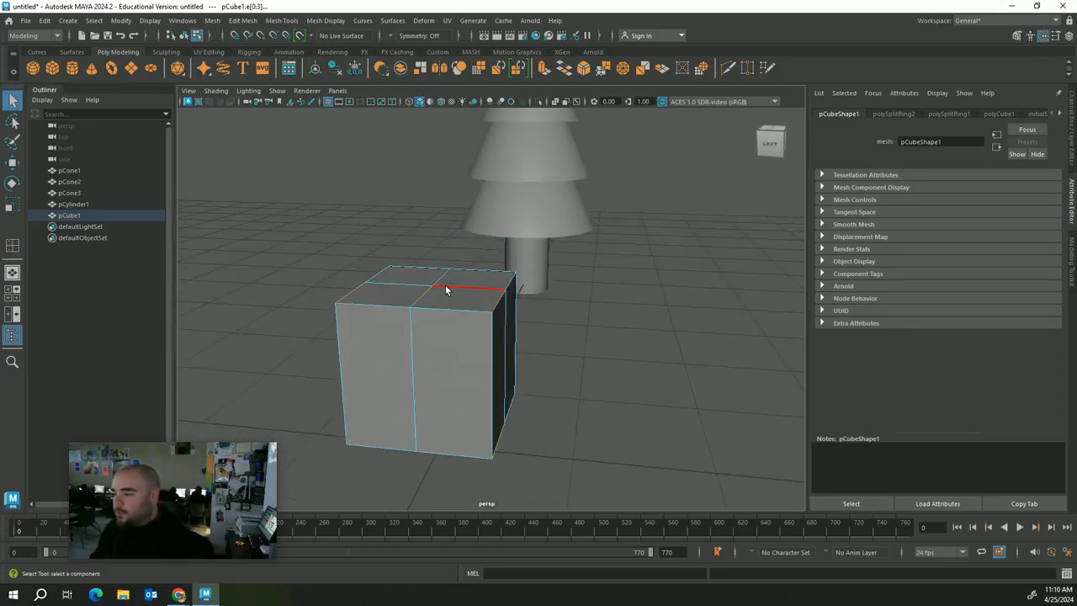
left_click_drag(494, 371, 459, 269, "alt")
right_click_drag(458, 263, 421, 260)
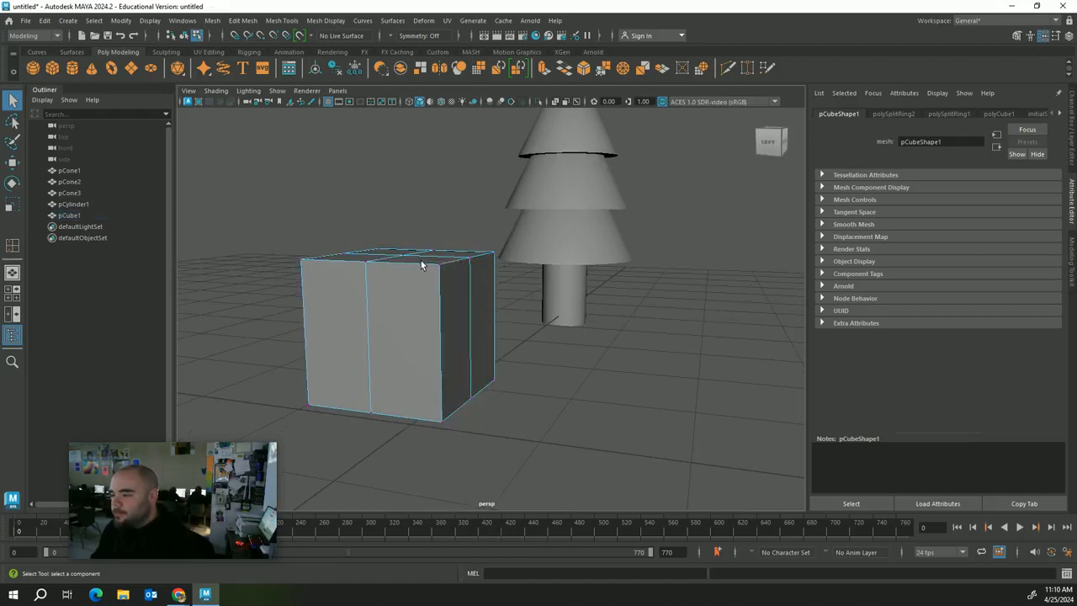
left_click_drag(548, 367, 666, 395, "alt")
left_click(669, 373)
left_click(617, 380)
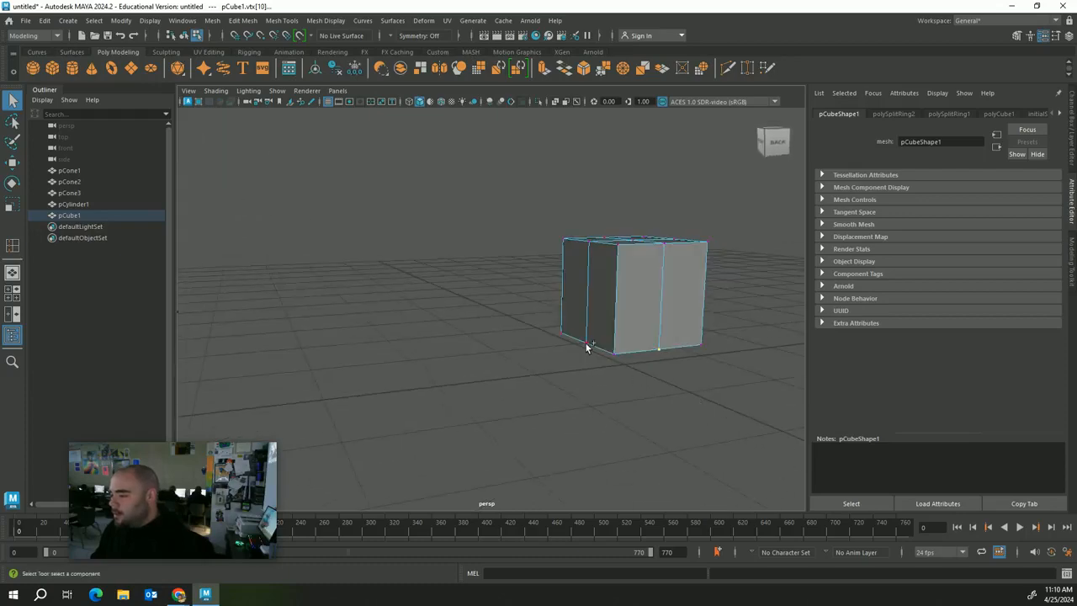
left_click_drag(574, 369, 530, 399, "alt")
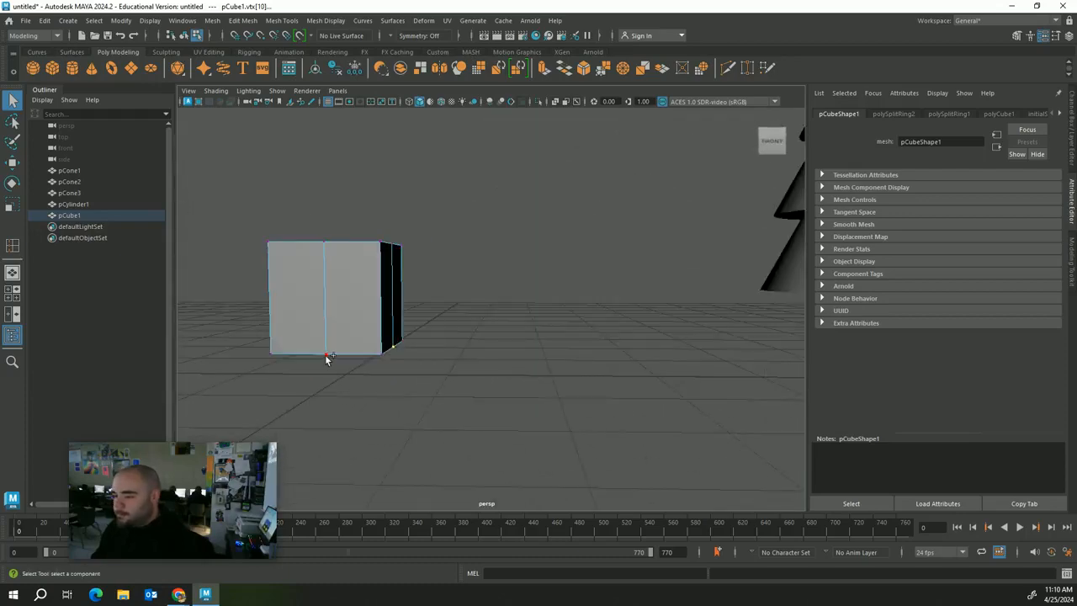
left_click_drag(334, 377, 382, 430, "alt")
key("r")
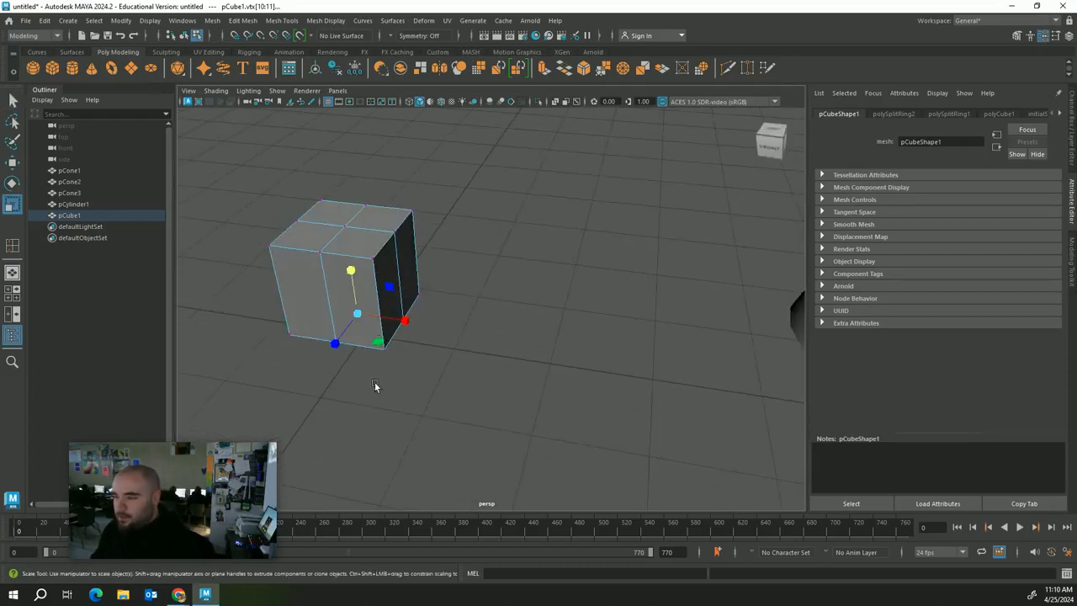
left_click_drag(360, 318, 401, 321)
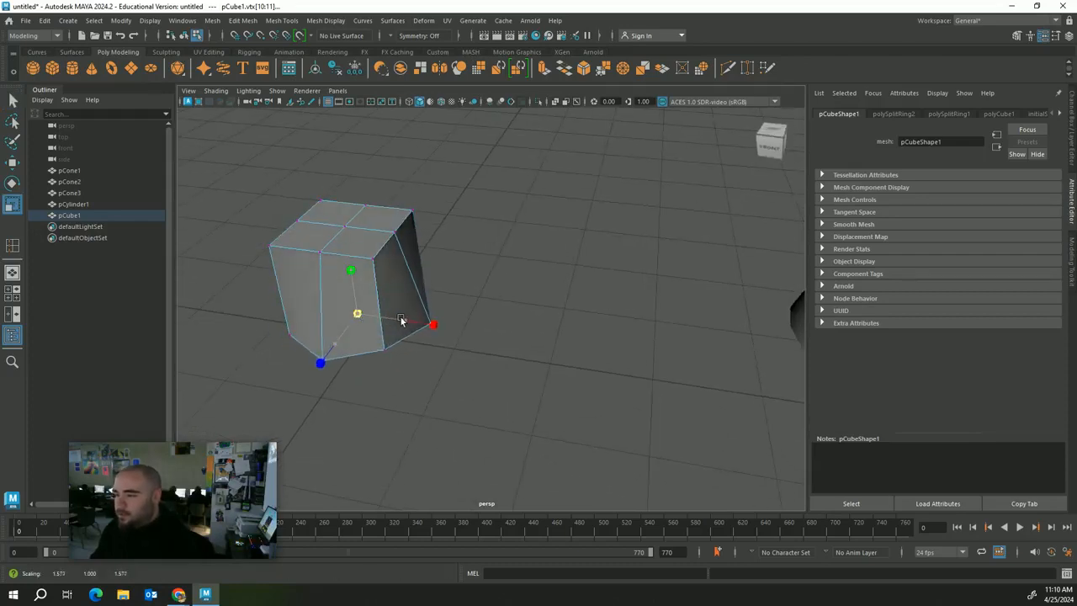
left_click_drag(496, 390, 572, 350, "alt")
mouse_move(417, 293)
left_mouse_down()
mouse_move(432, 296)
mouse_move(418, 297)
left_mouse_up()
left_click(607, 344)
Select the cube's four top faces and scale them inward horizontally to about 0.23 to taper the shape
left_click_drag(608, 343, 481, 459, "alt")
right_click_drag(488, 265, 494, 294)
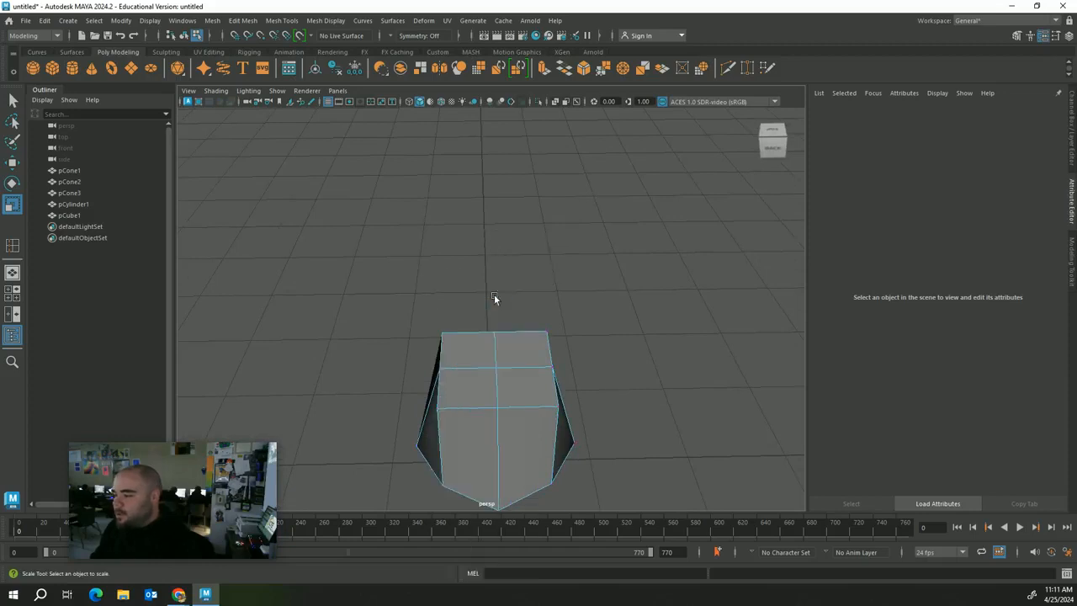
left_click(522, 345)
left_click(523, 384, "shift")
left_click(496, 381, "shift")
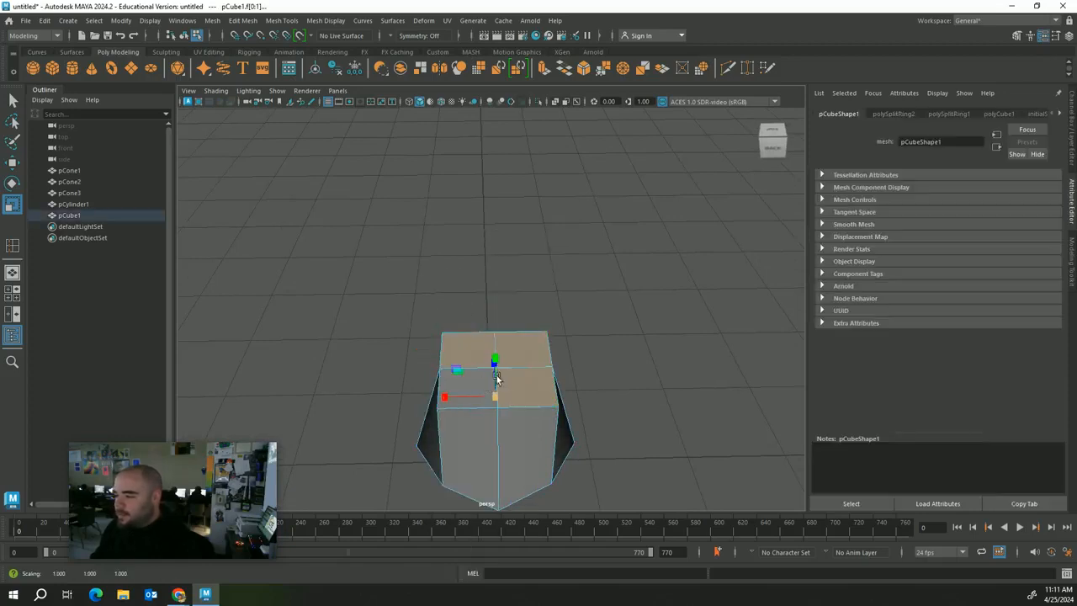
key("ctrl+z")
left_click(486, 397)
key("ctrl+z")
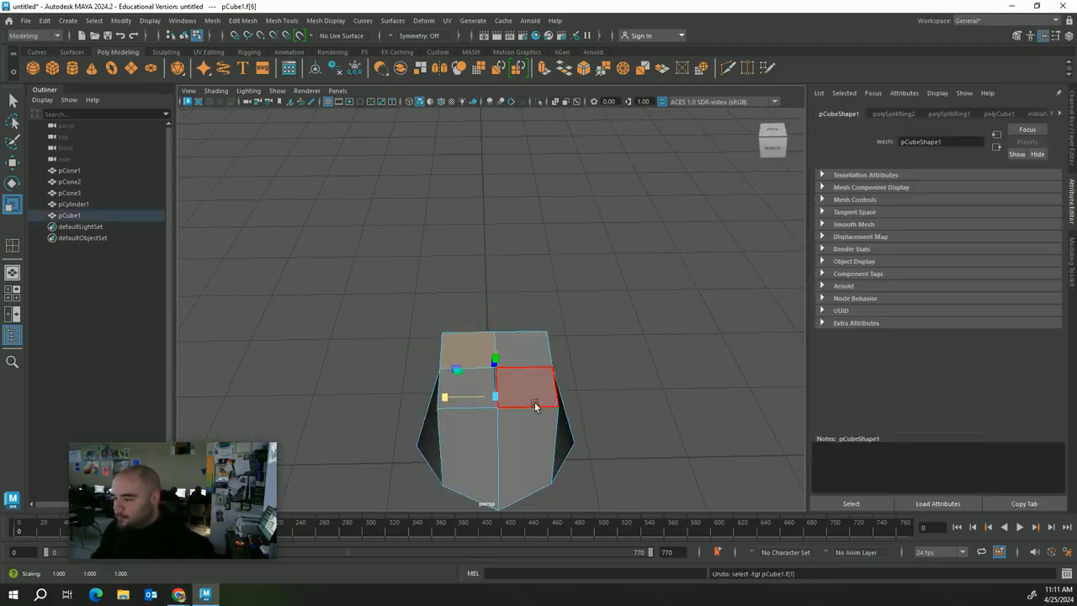
left_click(530, 363, "shift")
left_click(533, 380, "shift")
left_click(477, 393, "shift")
left_click_drag(541, 397, 602, 370, "alt")
left_click_drag(525, 358, 476, 356)
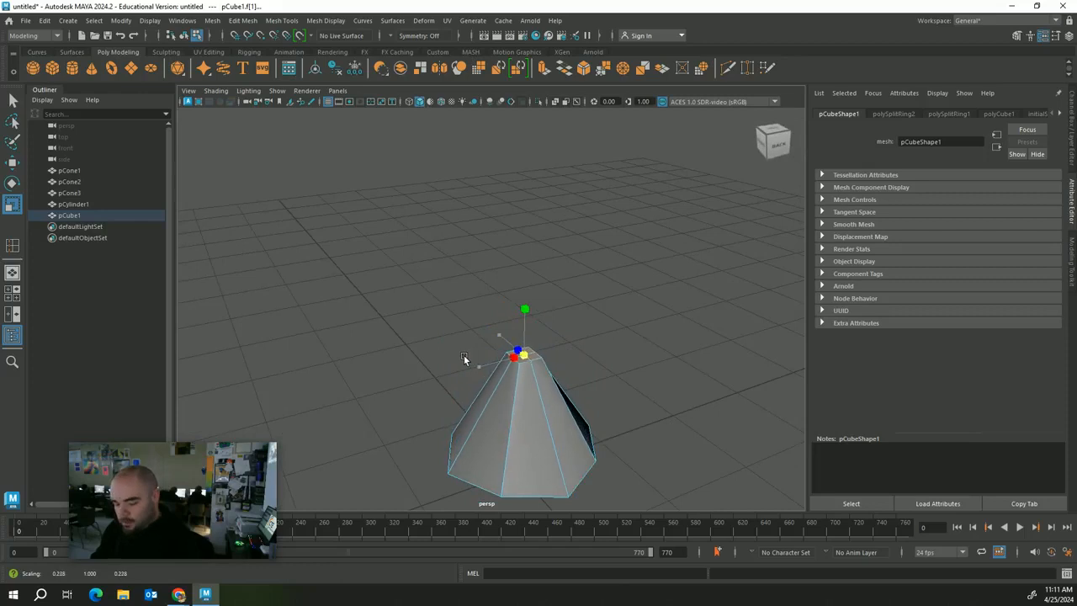
Raise the narrowed top faces to make the tapered shape taller
key("w")
left_click_drag(521, 311, 478, 345)
left_click(549, 280)
Lower one bottom corner vertex of the tapered shape to a height of about 0.07 cm
scroll(478, 345, "up", 10)
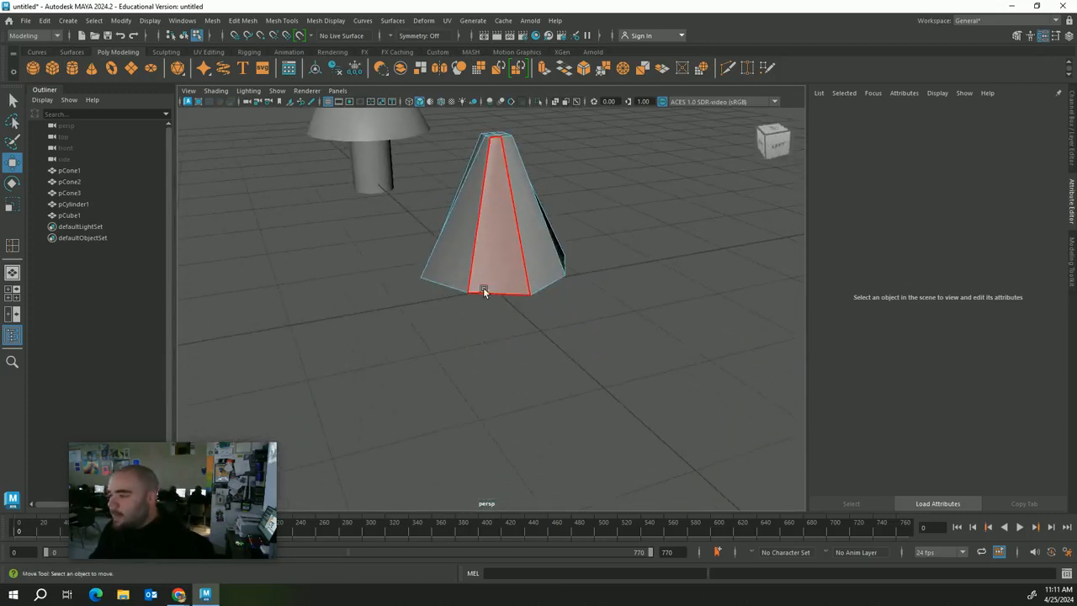
right_click(492, 242)
right_click_drag(492, 242, 457, 240)
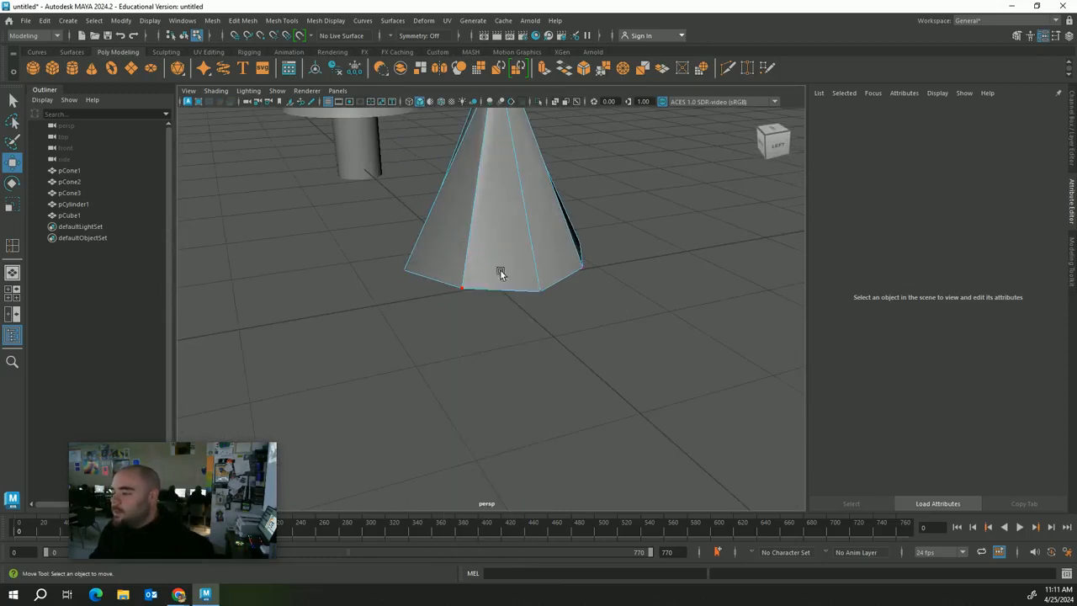
left_click_drag(517, 270, 540, 251, "alt")
left_click(470, 281)
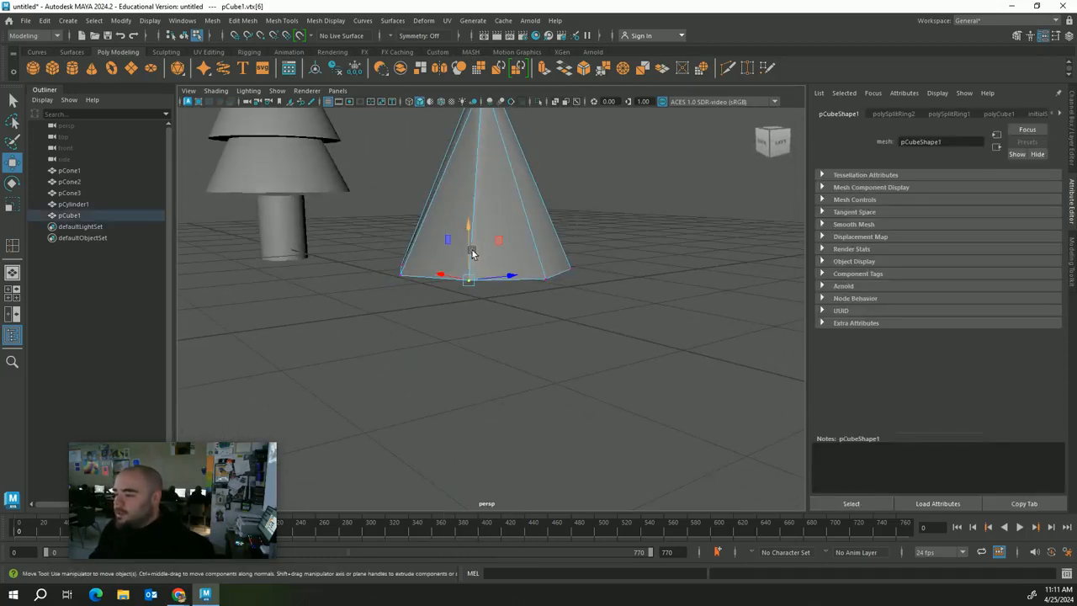
left_click_drag(467, 246, 467, 270)
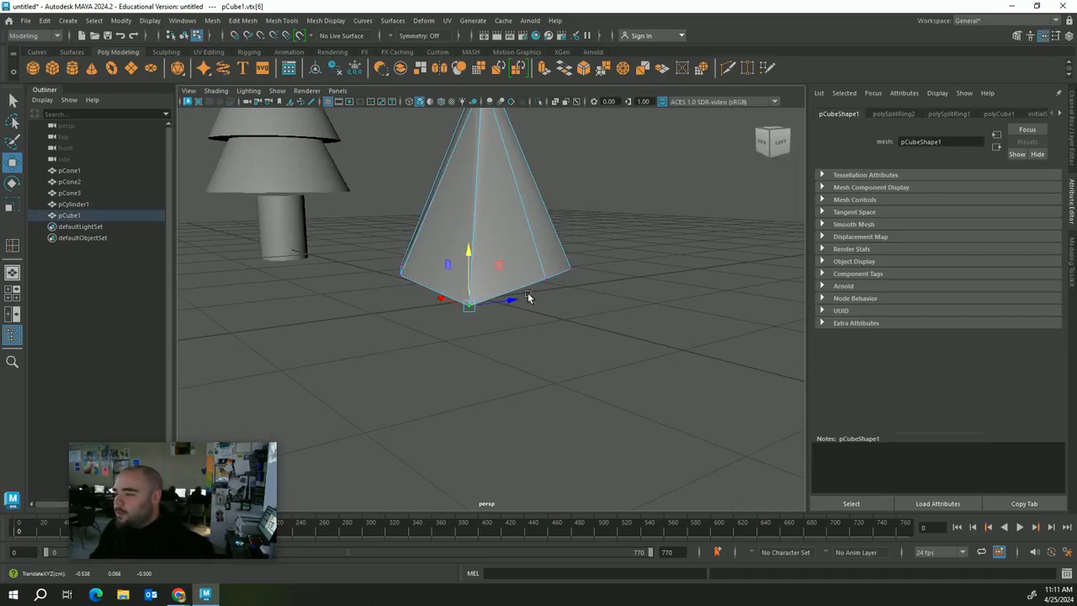
Lower the other bottom corner vertices toward the ground so the lower rim forms a zigzag
left_click_drag(529, 297, 463, 316, "alt")
left_click(565, 304)
left_click_drag(566, 271, 572, 330)
left_click_drag(649, 365, 540, 358, "alt")
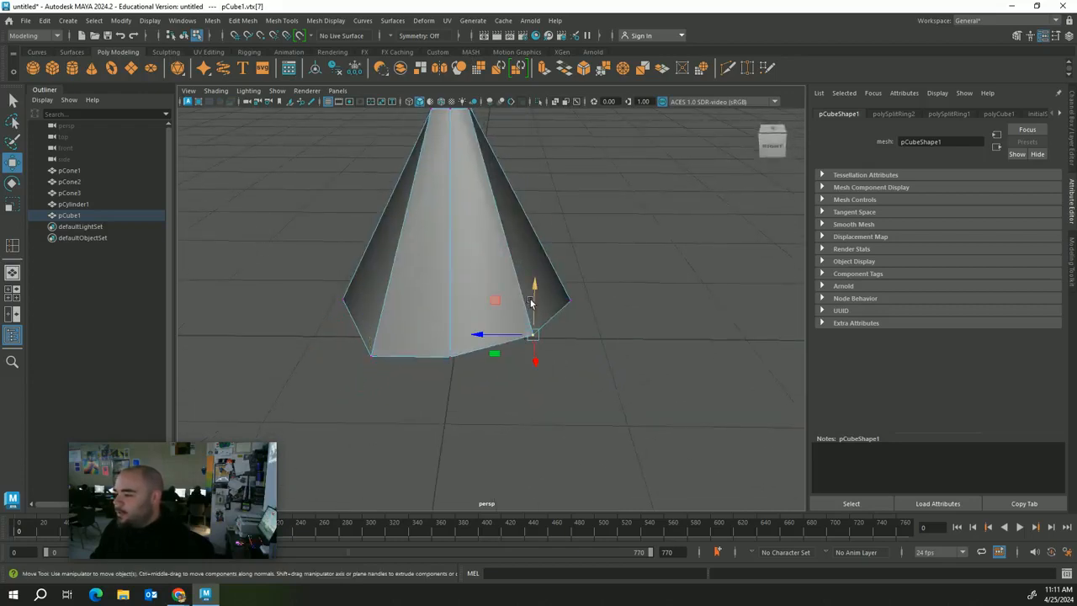
left_click_drag(531, 303, 133, 318)
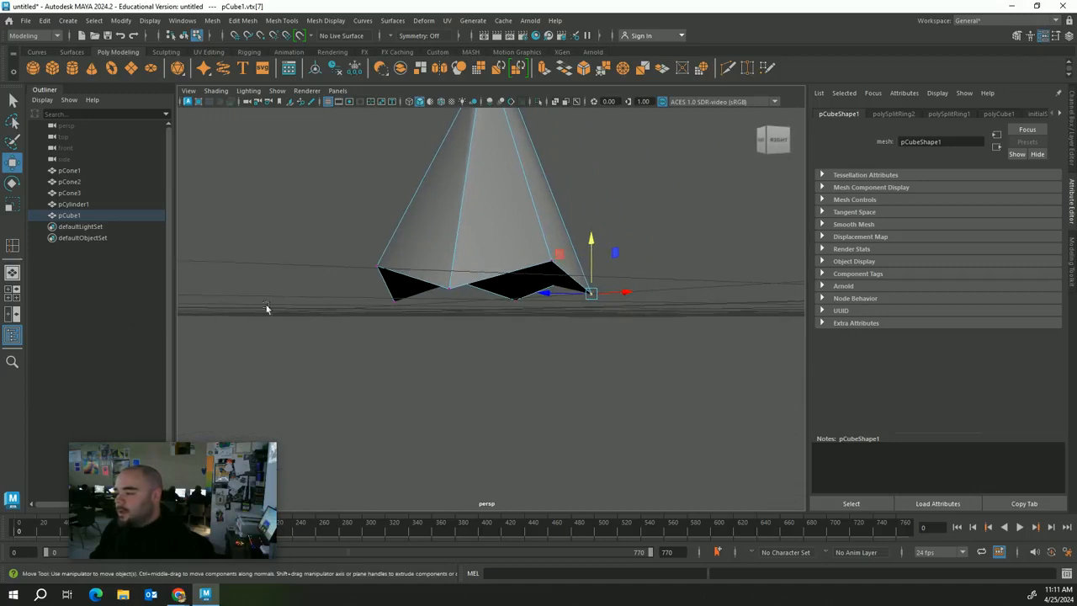
Reposition the vertices around the shape's lower rim to adjust its zigzag outline from several sides
left_click_drag(388, 299, 312, 280, "alt")
left_click_drag(427, 287, 590, 291, "alt")
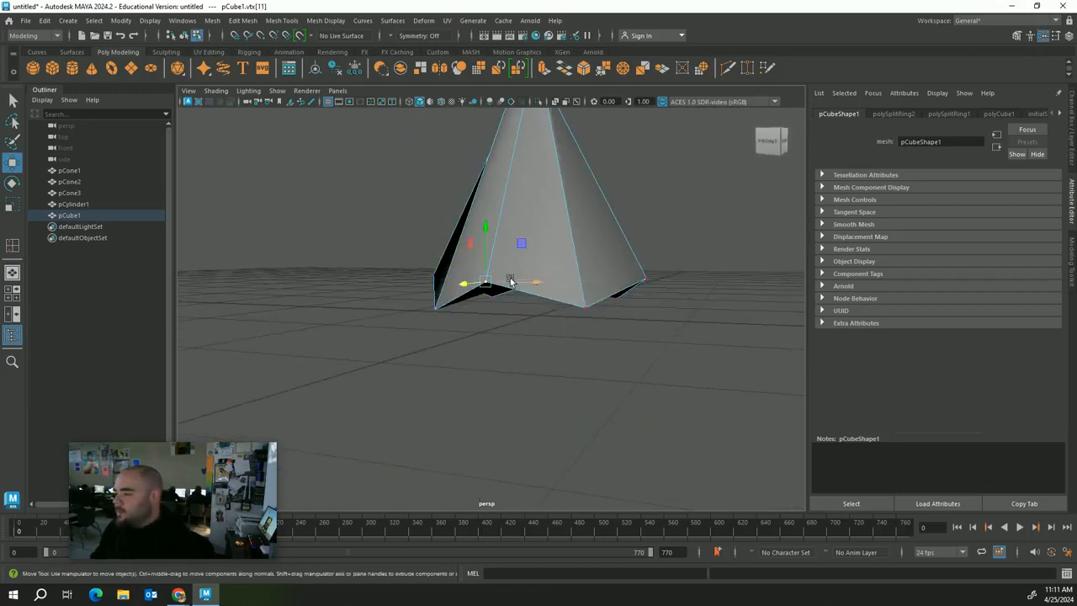
left_click_drag(492, 298, 568, 316, "alt")
left_click(611, 284)
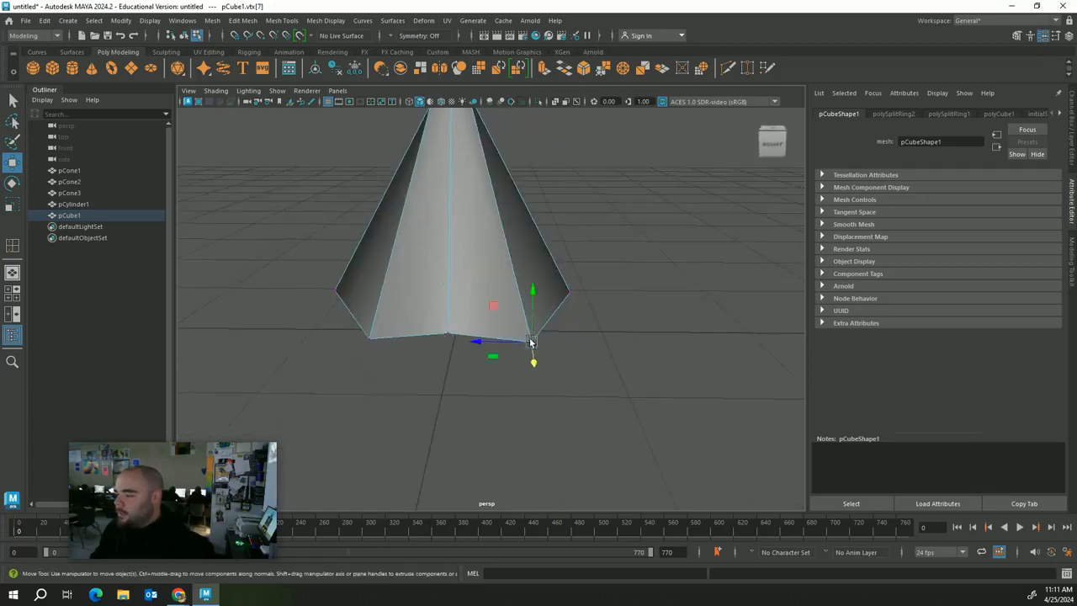
left_click_drag(534, 357, 587, 356, "alt")
left_click_drag(614, 340, 477, 312)
left_click(553, 305)
left_click_drag(570, 277, 547, 277, "alt")
left_click(575, 271)
left_click_drag(547, 278, 705, 315, "alt")
left_click_drag(469, 241, 532, 247)
left_click(617, 334)
Return the reshaped cube to object mode and assign it a new Lambert material
left_click_drag(618, 334, 536, 225, "alt")
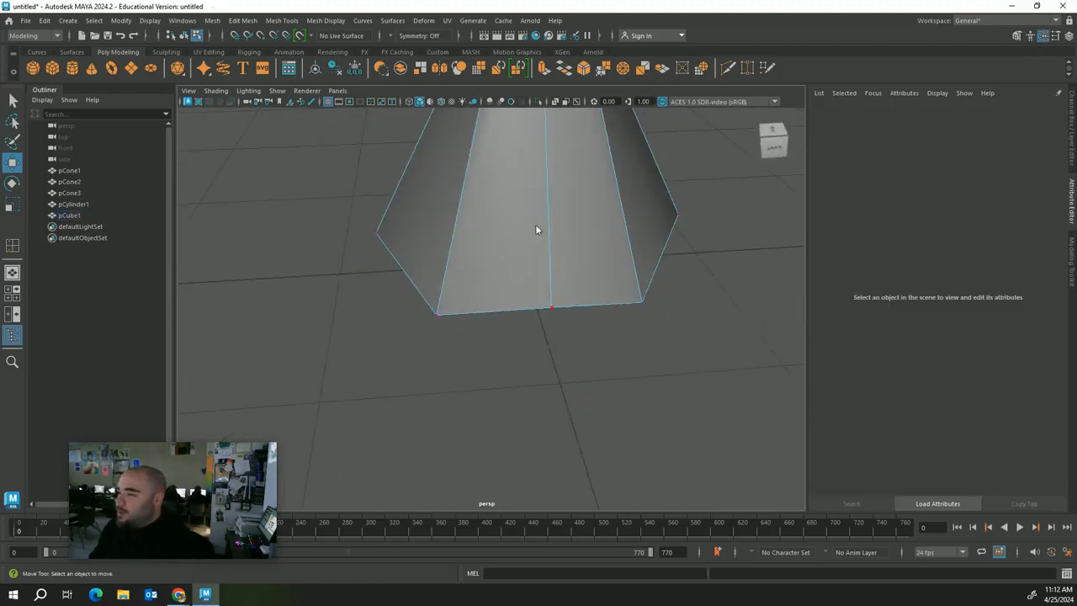
right_click_drag(535, 225, 610, 197)
scroll(564, 282, "up", 2)
middle_click_drag(562, 284, 490, 453, "alt")
scroll(491, 454, "down", 5)
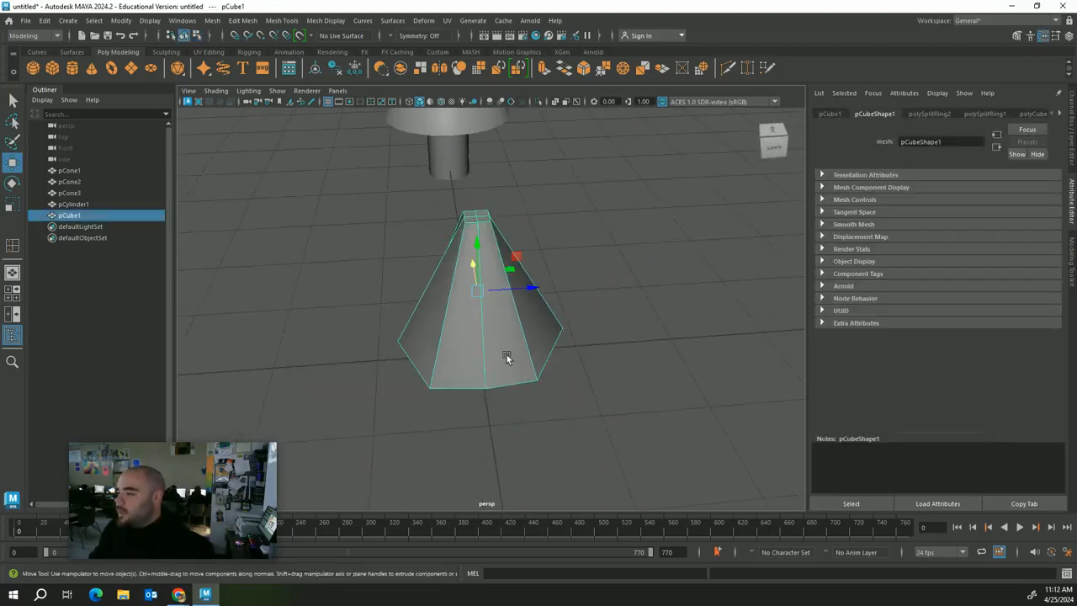
left_click_drag(505, 356, 548, 317, "alt")
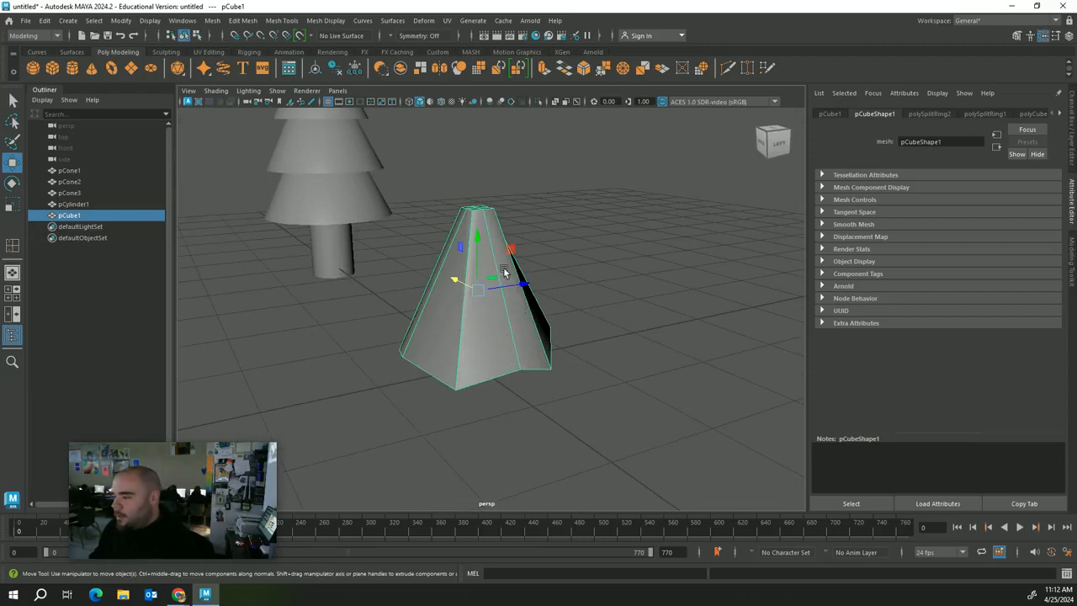
right_click_drag(504, 268, 515, 559)
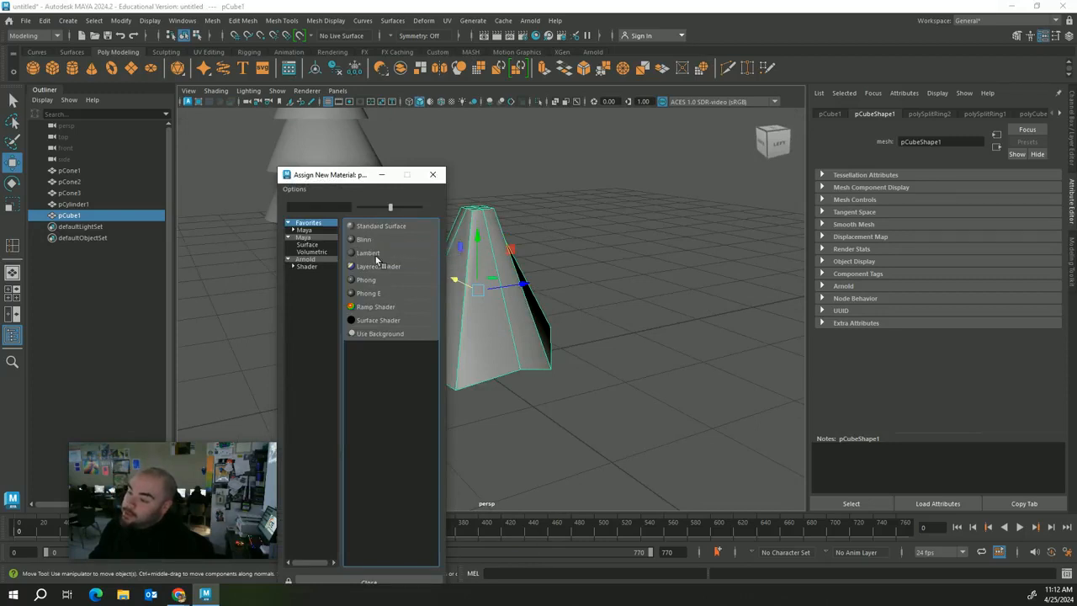
left_click(364, 254)
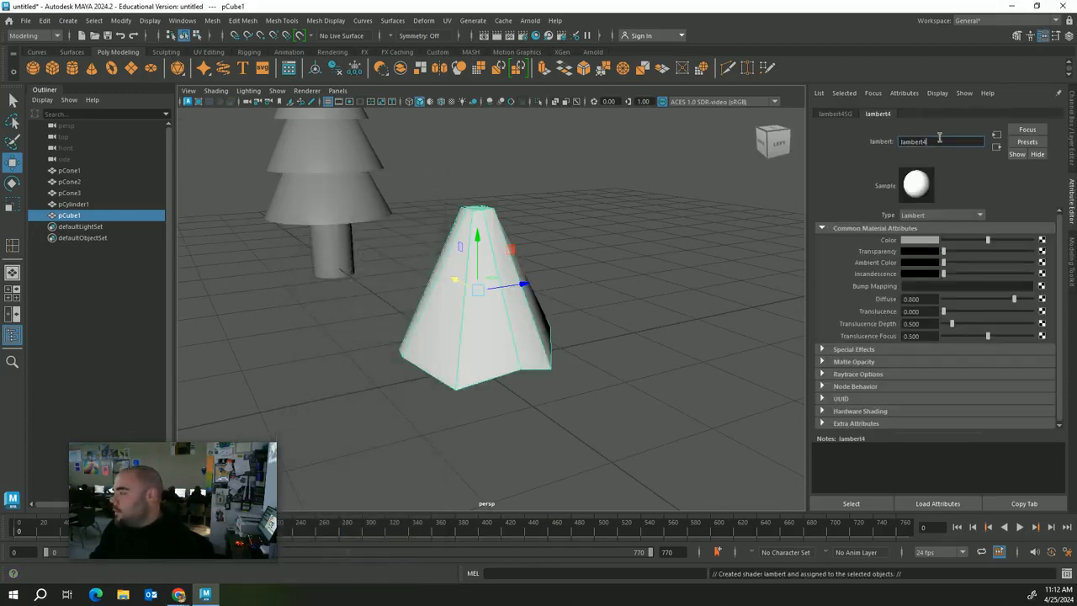
Rename the new Lambert material as tree1
type("tree")
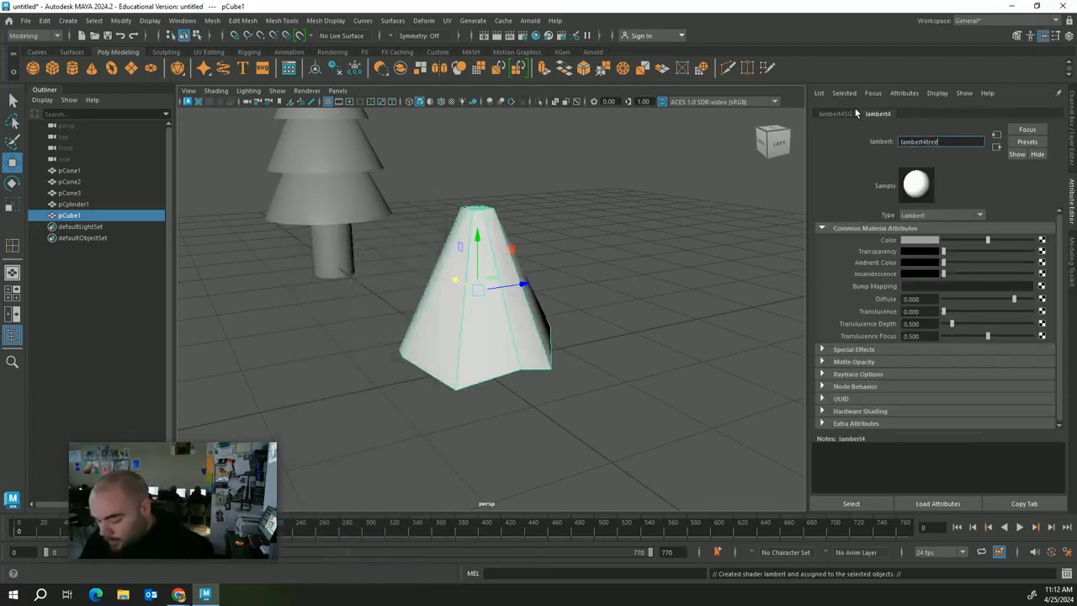
type("1")
key("Return")
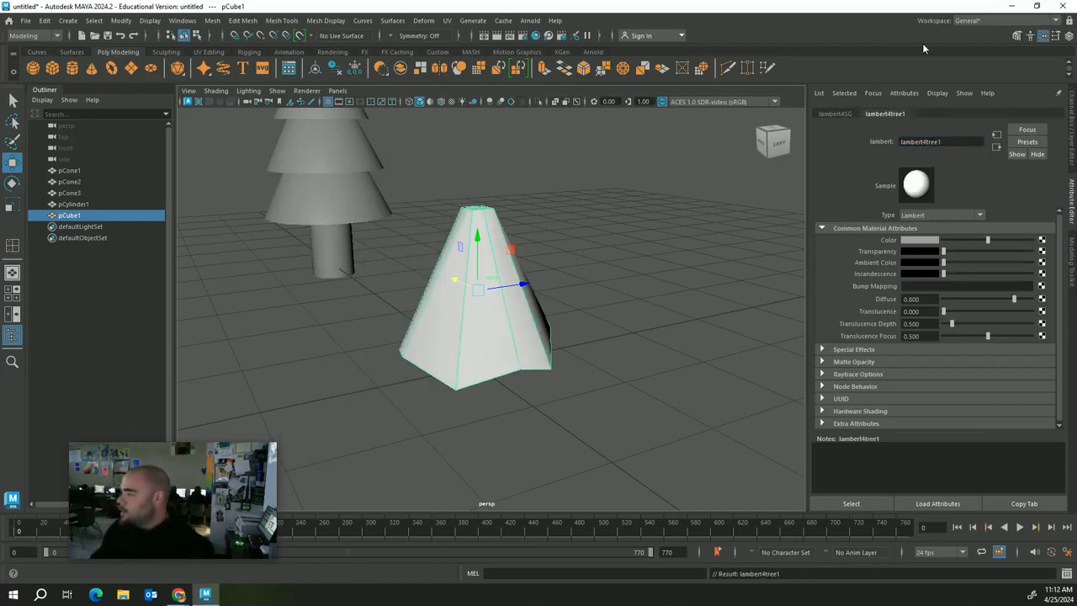
left_click_drag(929, 139, 909, 140)
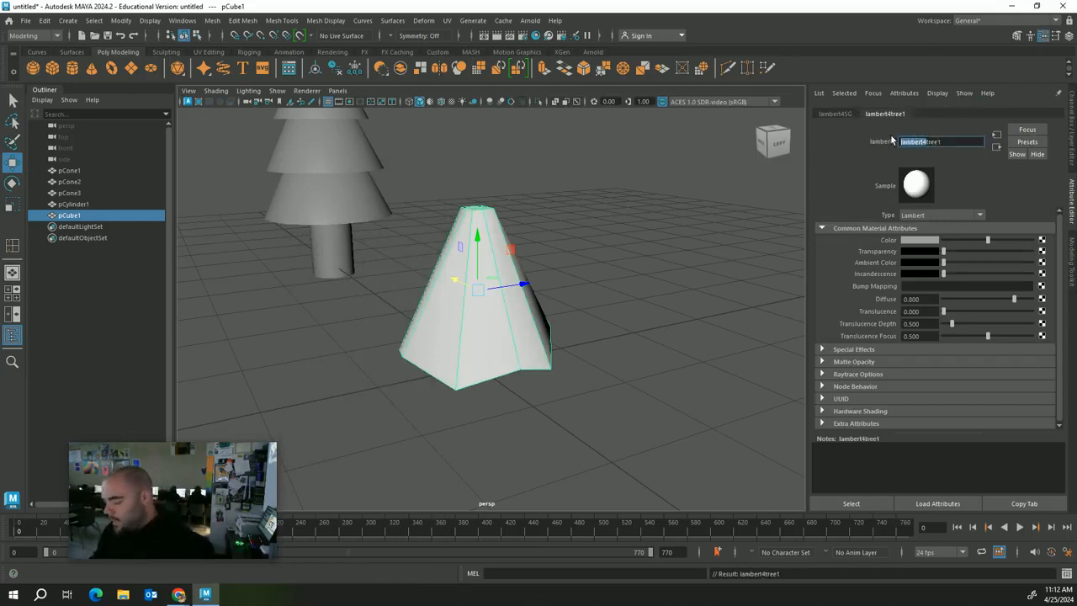
Set the tree1 material's color to green and shift its hue to a bright turquoise green
left_click(934, 242)
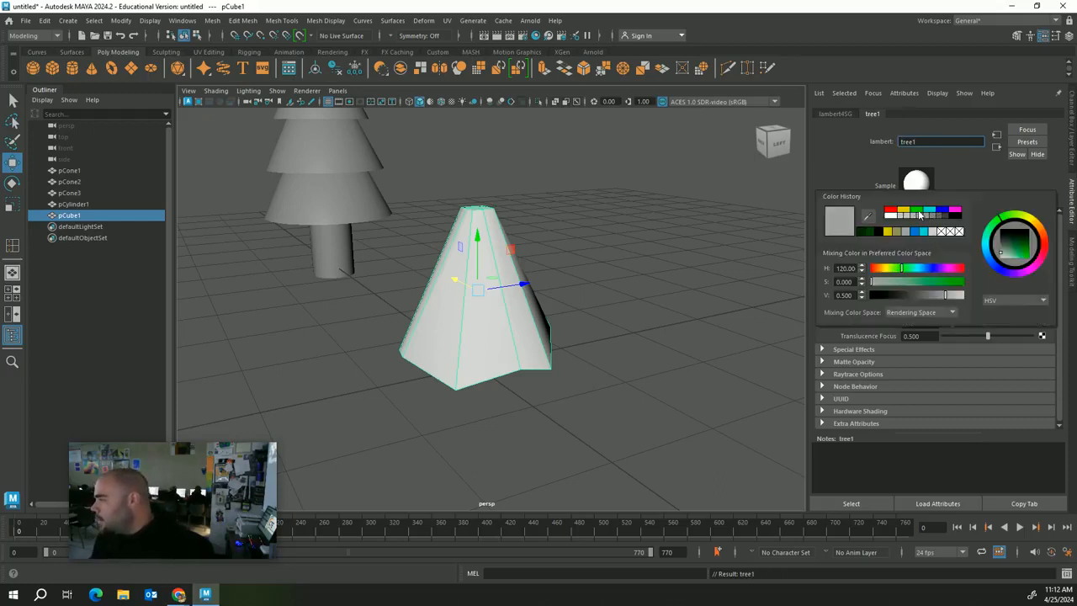
left_click(918, 210)
left_click(916, 270)
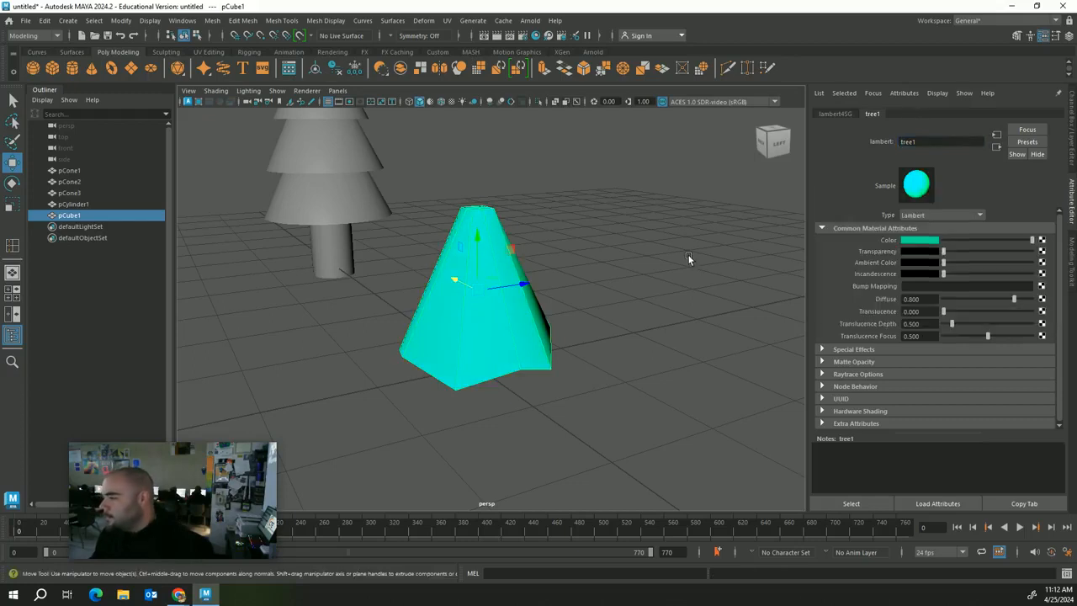
left_click(616, 255)
Scale the turquoise tree shape down slightly along its vertical axis
scroll(614, 255, "down", 5)
left_click(462, 304)
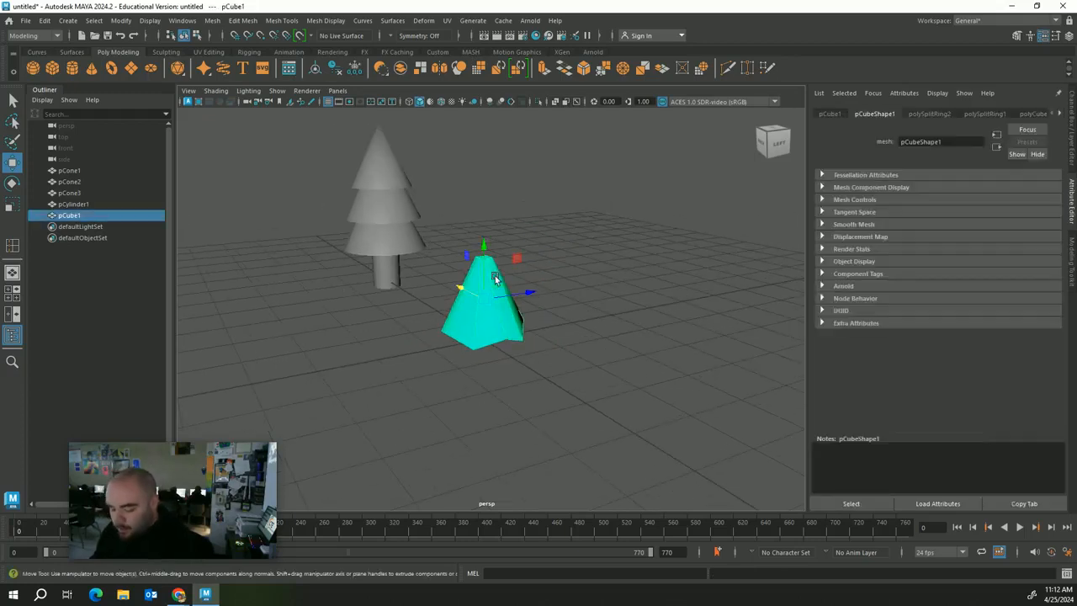
key("r")
left_click_drag(488, 251, 487, 264)
Duplicate the turquoise tree shape and offset the copy along the X axis
left_click_drag(560, 309, 556, 334, "alt")
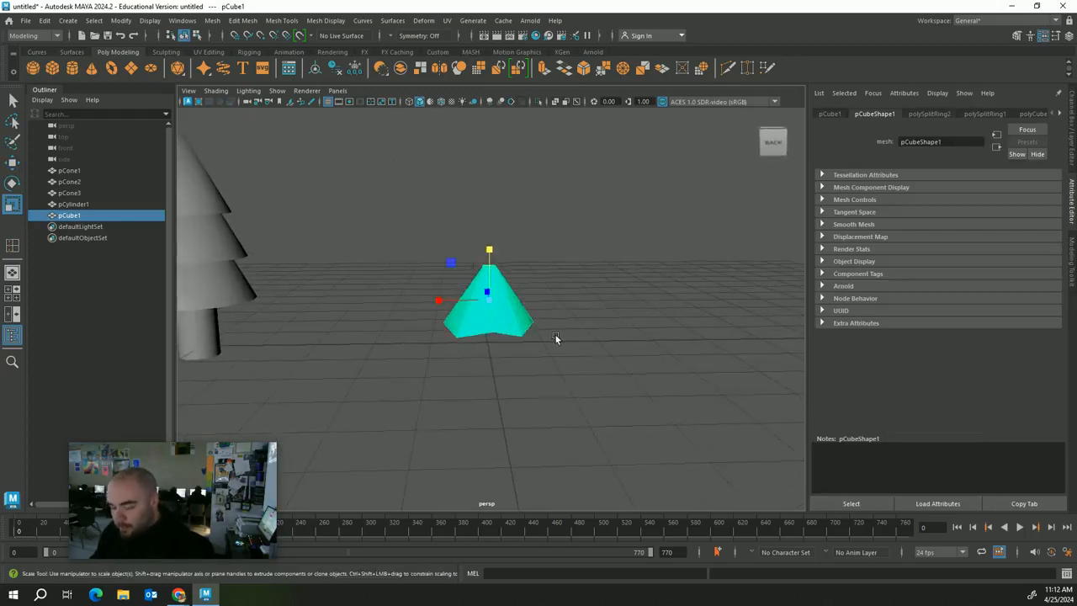
key("w")
left_click_drag(463, 307, 562, 308, "shift")
Assign a new Lambert material to the duplicated tree shape and set its color to dark green
left_click_drag(746, 428, 516, 344, "alt")
right_click_drag(487, 264, 506, 549)
left_click(368, 253)
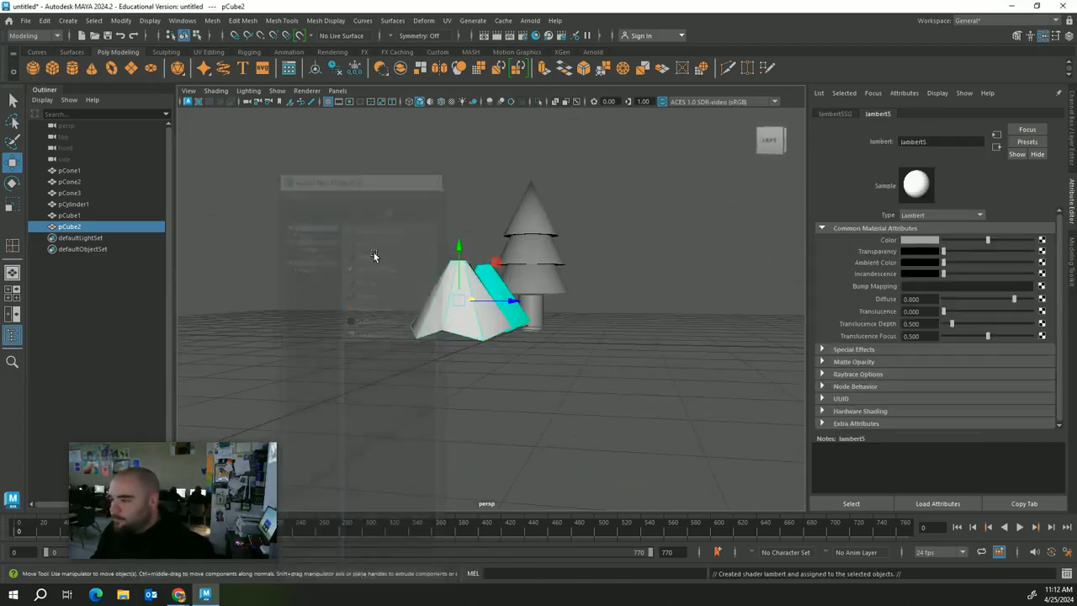
left_click(927, 242)
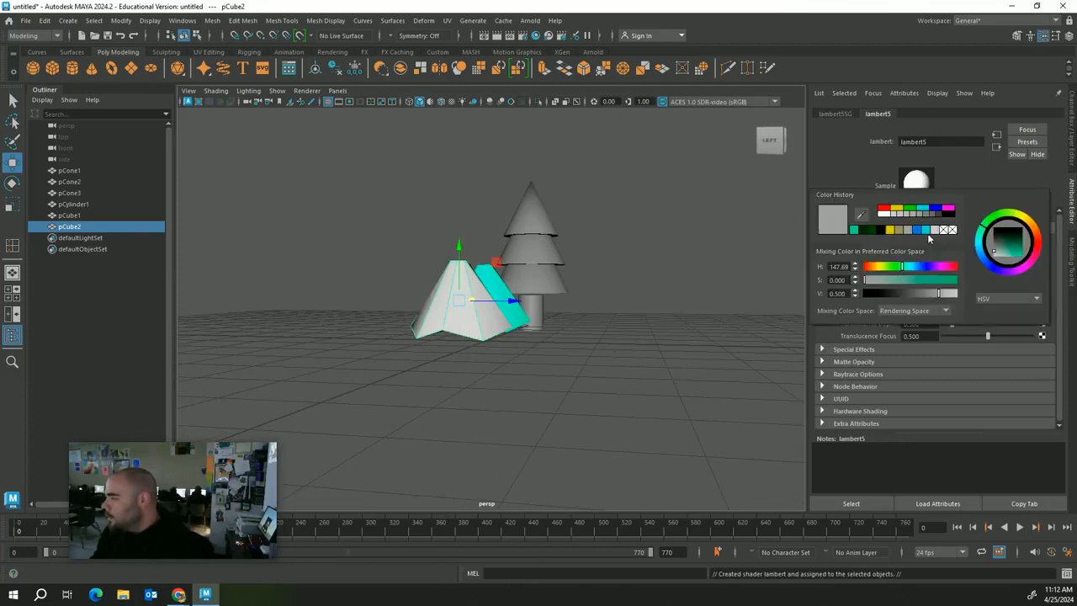
left_click(869, 229)
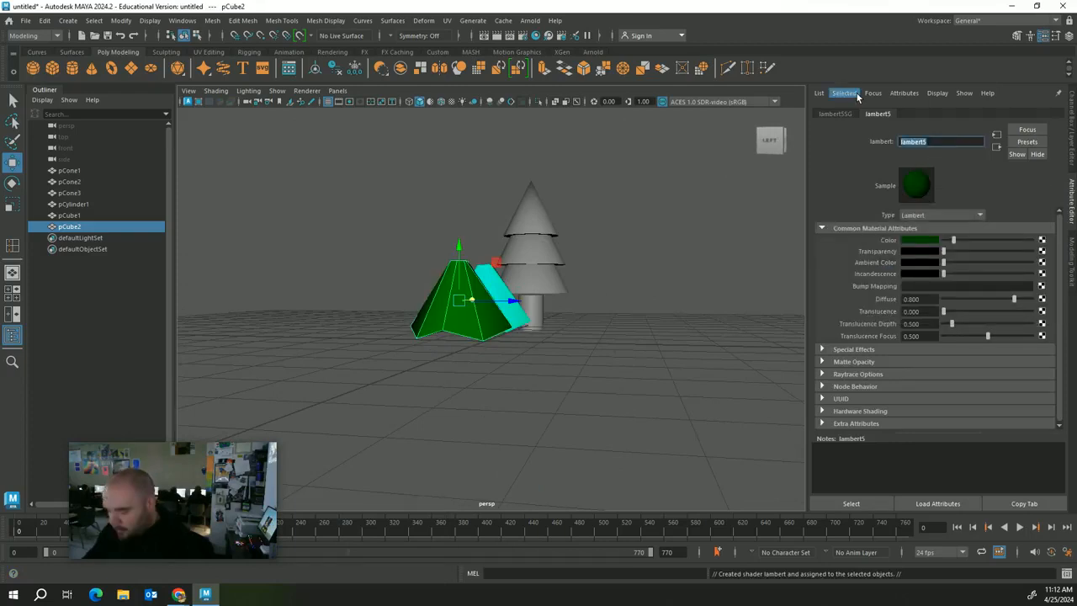
Rename the dark green Lambert material to tree2
type("g")
key("BackSpace")
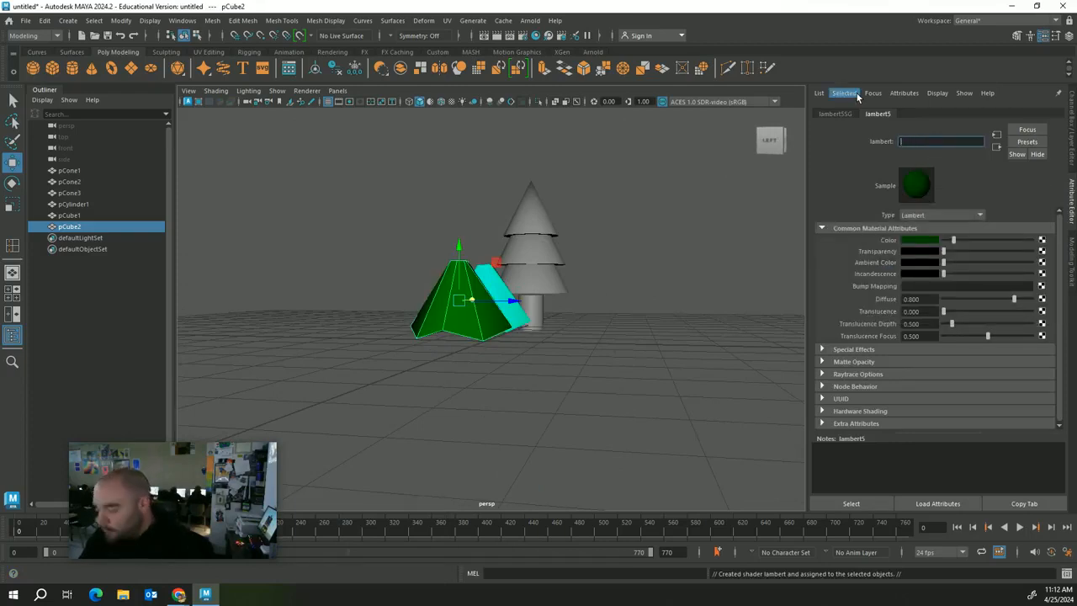
type("tree")
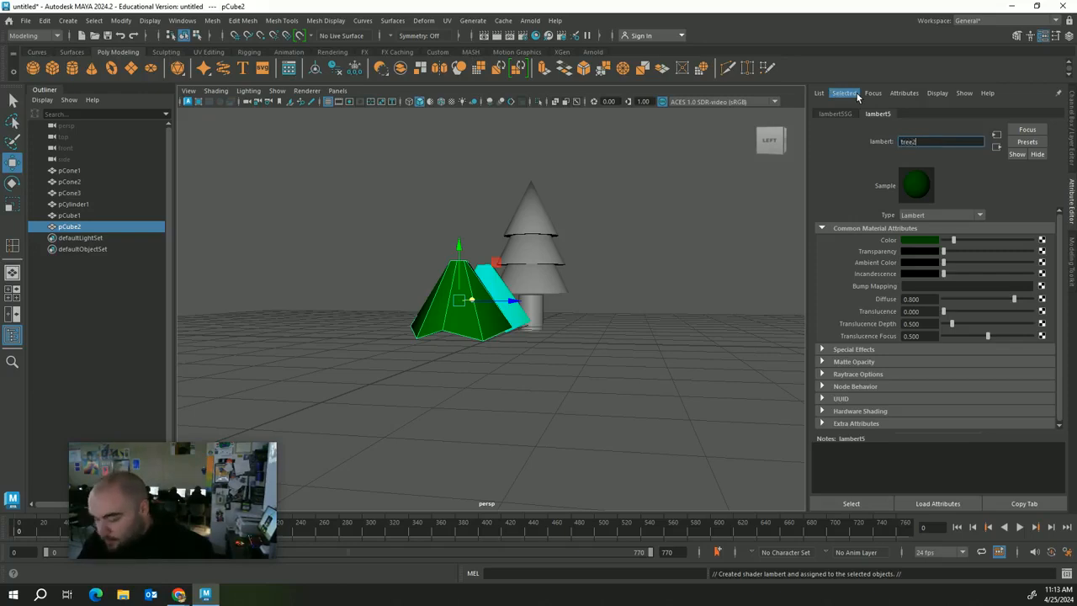
type("2")
key("Return")
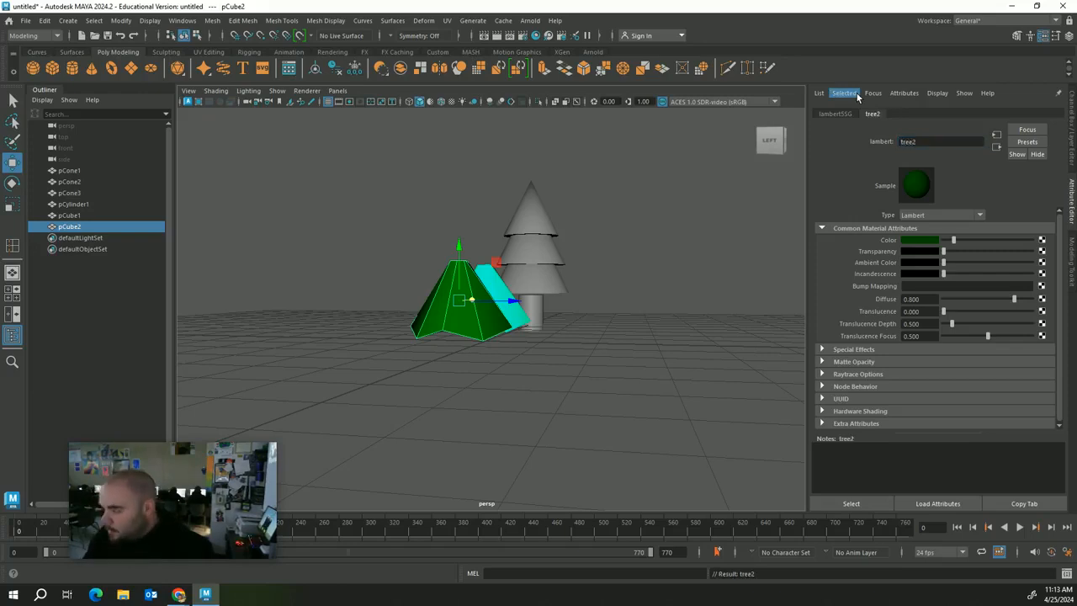
Stack the turquoise tier over the dark green one and scale it to about 0.86 × 0.68 × 0.86
left_click(503, 446)
left_click_drag(571, 366, 493, 332, "alt")
left_click(495, 321)
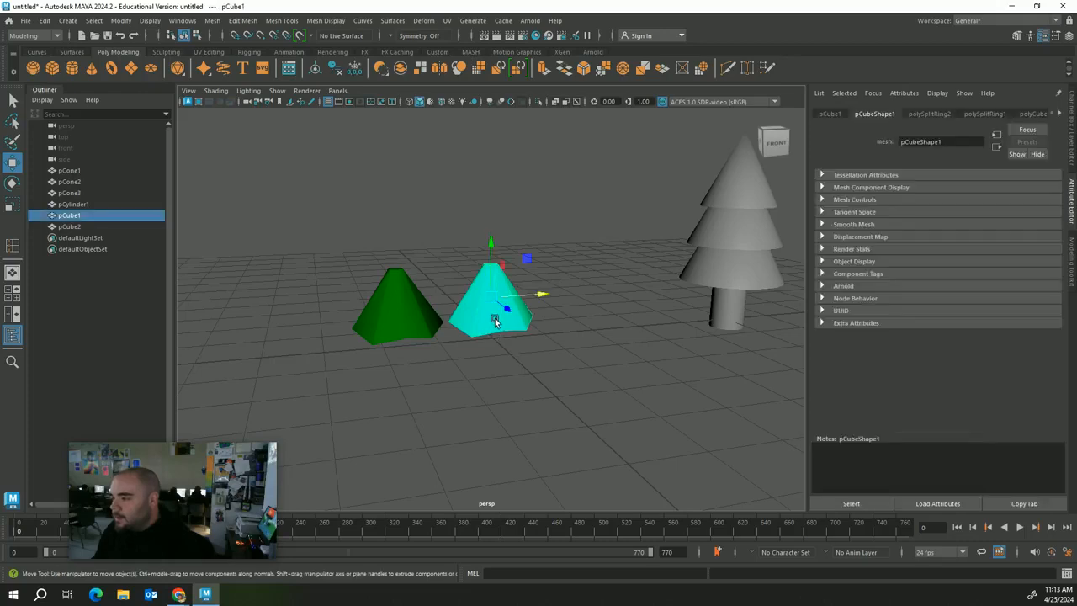
left_click_drag(530, 294, 438, 314)
left_click_drag(438, 314, 487, 340, "alt")
left_click_drag(421, 260, 422, 245)
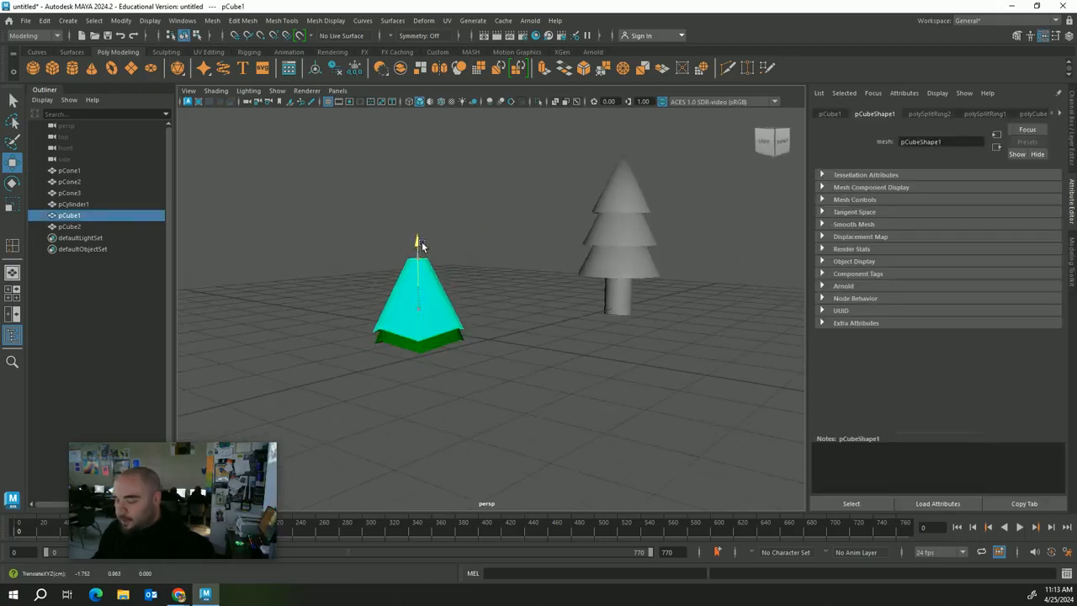
key("r")
left_click_drag(419, 290, 409, 297)
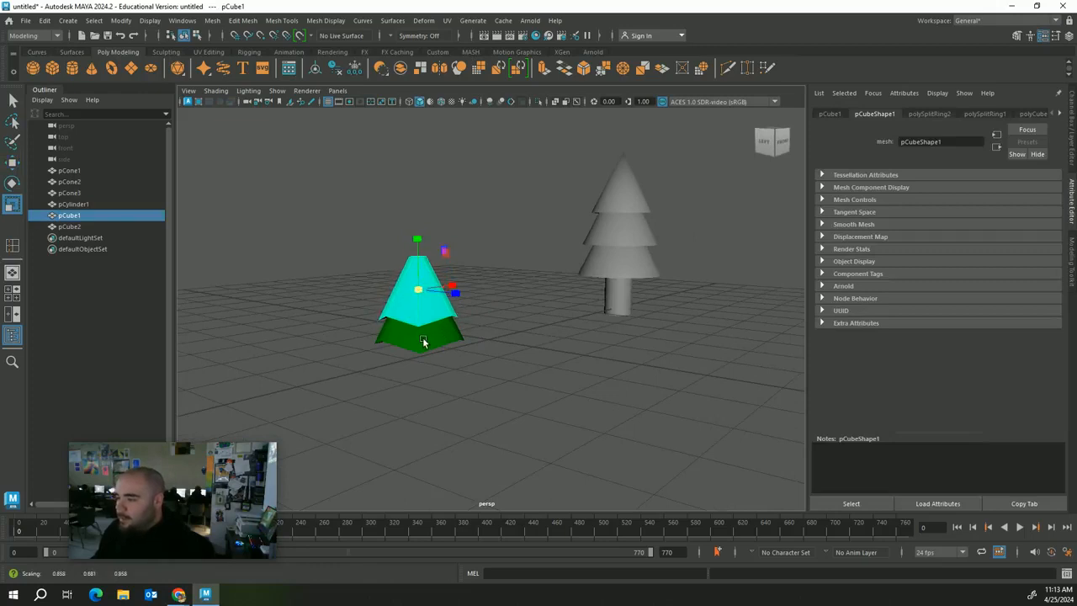
Lower the dark green bottom tier slightly beneath the turquoise tier
left_click_drag(424, 342, 460, 343, "alt")
left_click(460, 343)
left_click(444, 311)
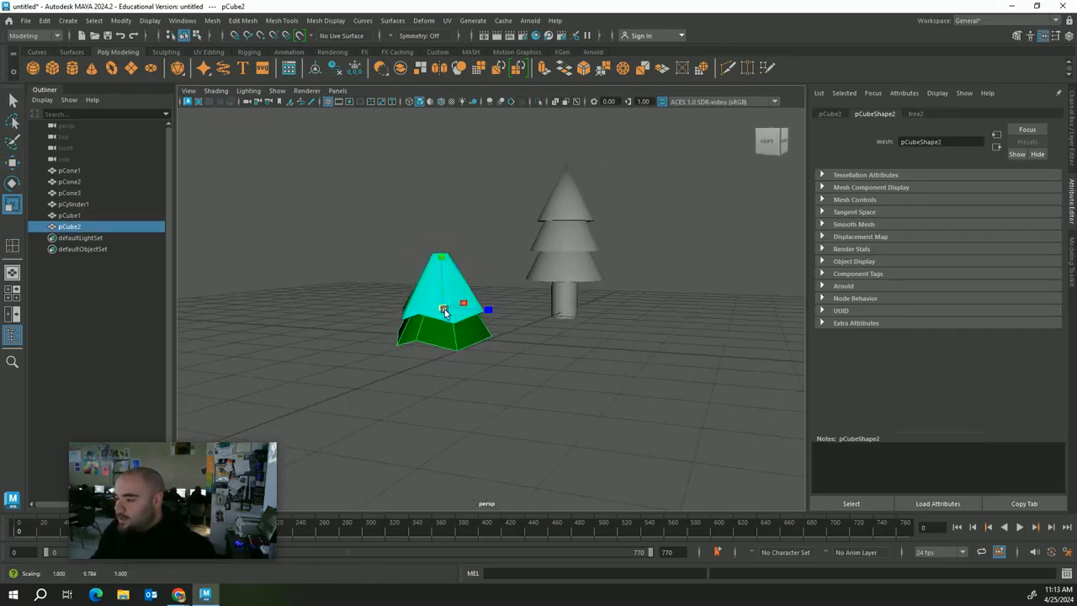
key("w")
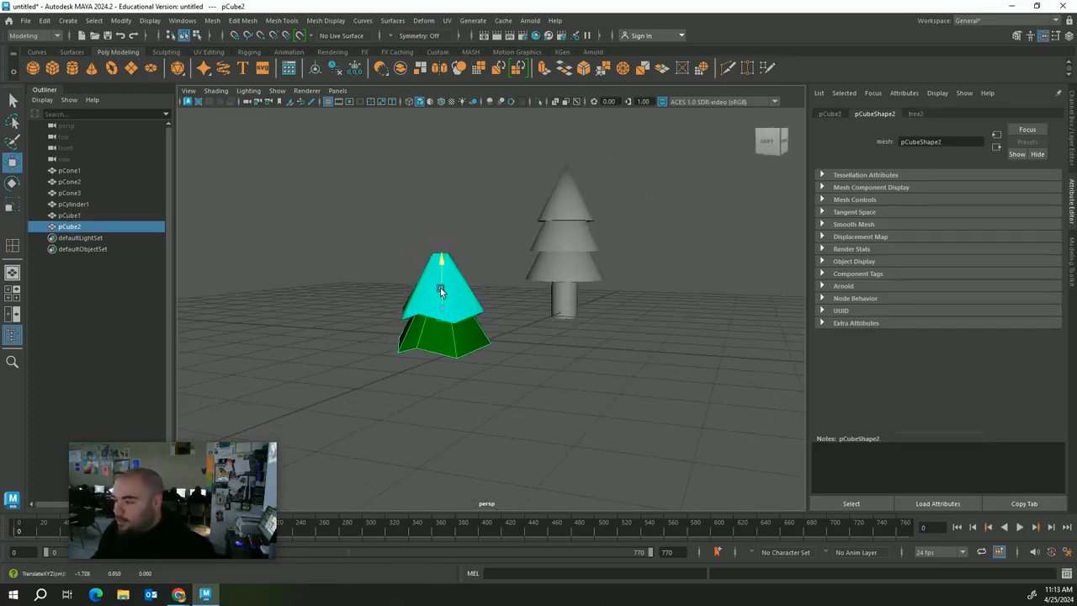
left_click(429, 280)
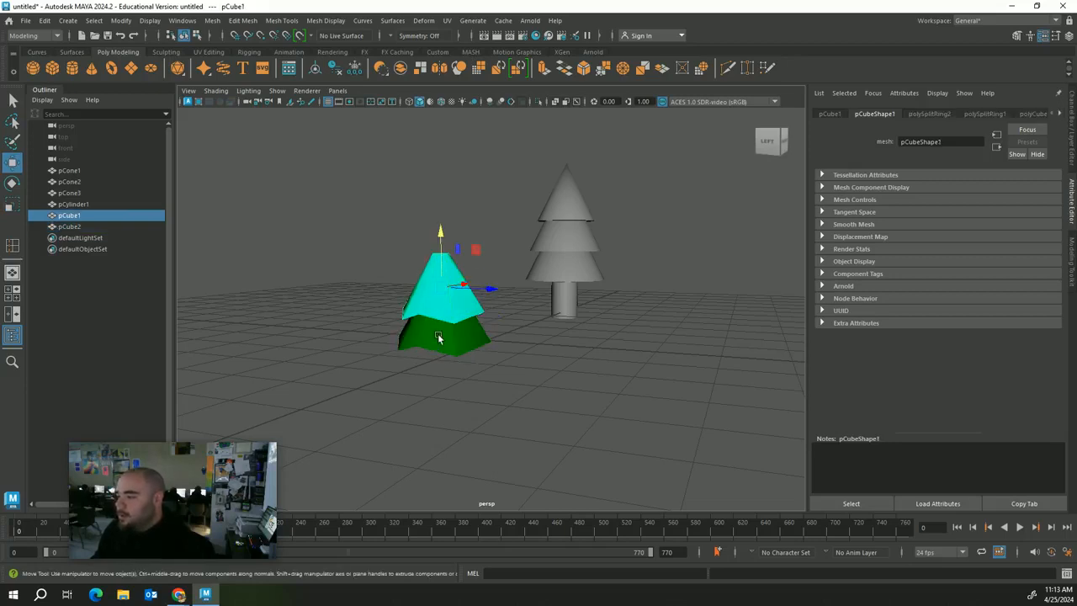
Duplicate the dark green tier, raise the copy above the turquoise tier and scale it to about 0.72 × 0.58 × 0.72
key("ctrl+d")
left_click_drag(441, 266, 418, 269)
key("r")
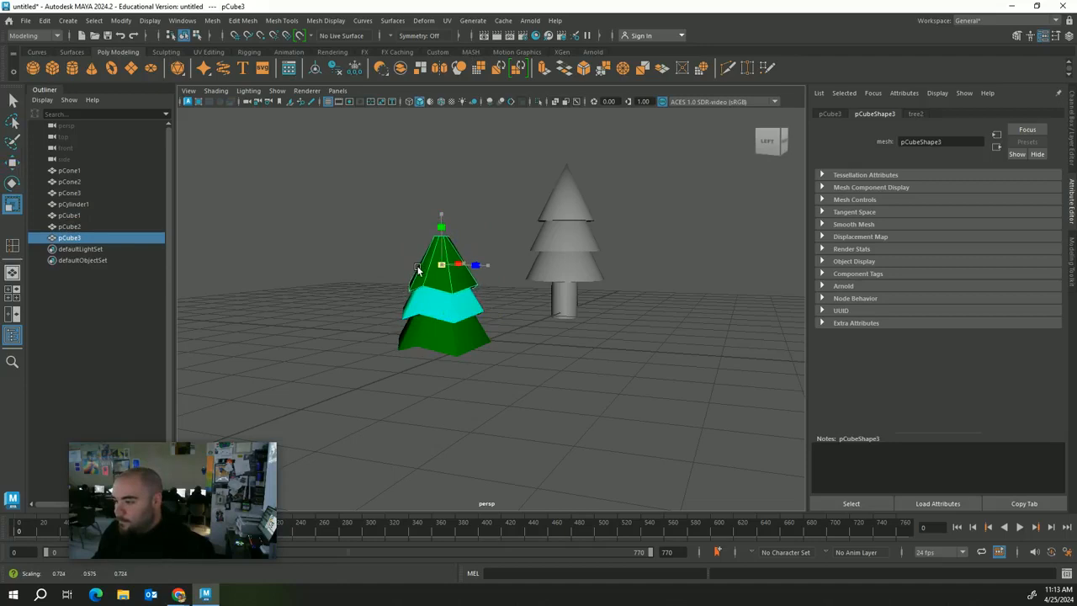
Duplicate the turquoise tier, raise the copy above the upper green tier and scale it down to continue the taper
left_click(459, 313)
scroll(480, 348, "up", 6)
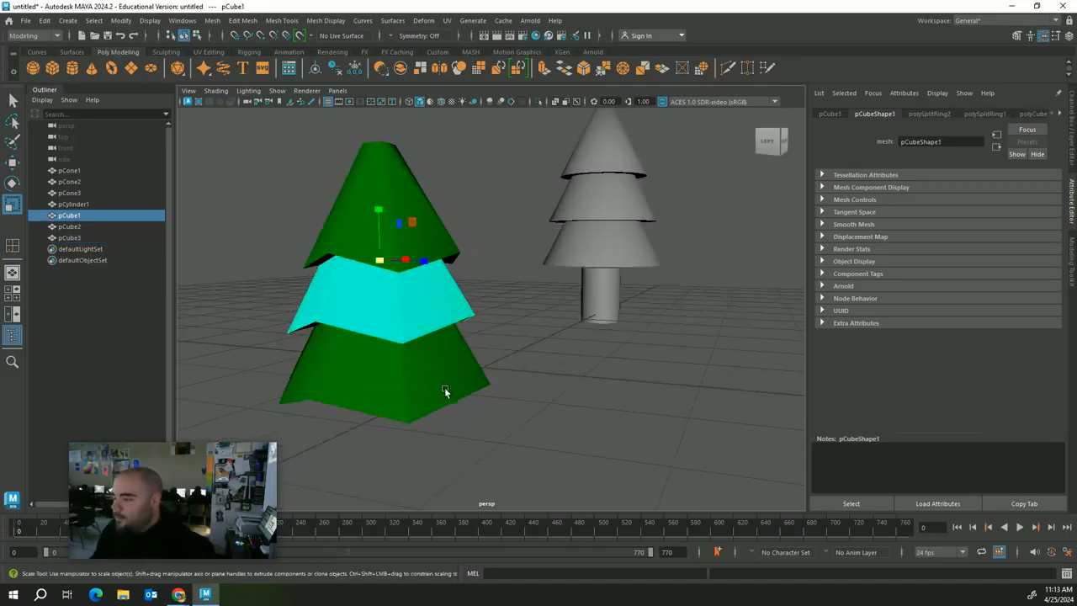
left_click_drag(444, 388, 564, 262, "alt")
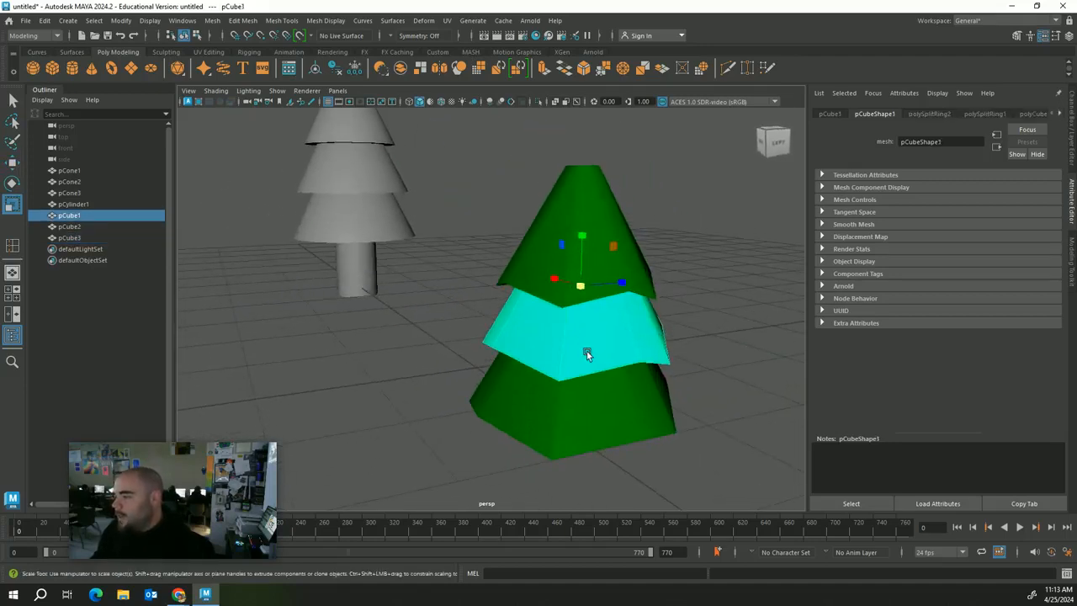
left_click(760, 412)
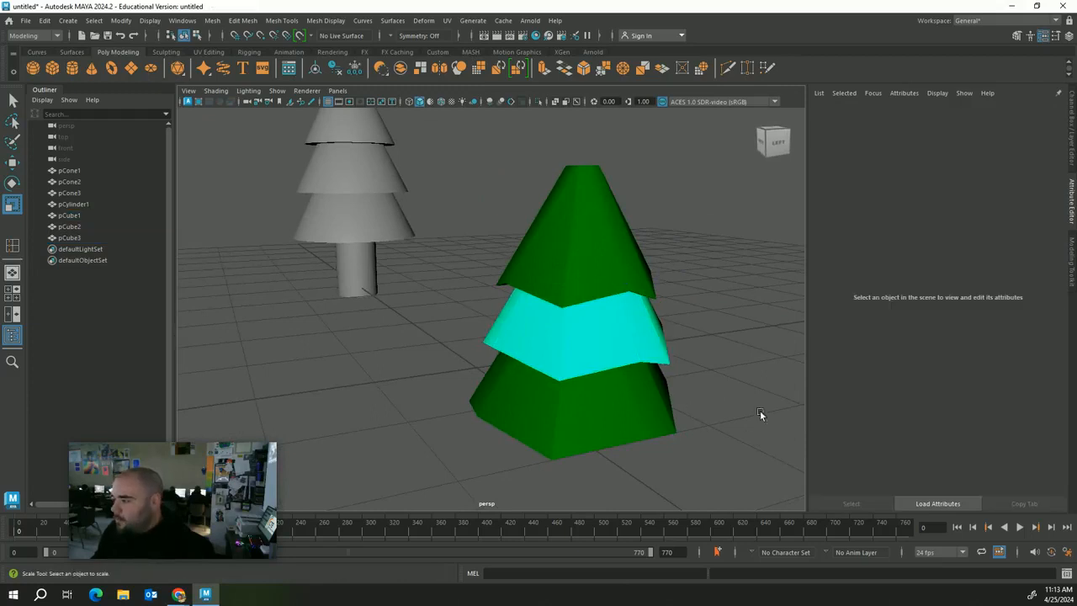
left_click(663, 356)
key("w")
key("ctrl+d")
left_click_drag(581, 286, 612, 355)
key("r")
Rotate the tiers about the vertical axis to stagger their corners, turning the bottom green tier about 19 degrees
key("e")
left_click(573, 301)
left_click(613, 353)
left_click_drag(587, 295, 575, 292)
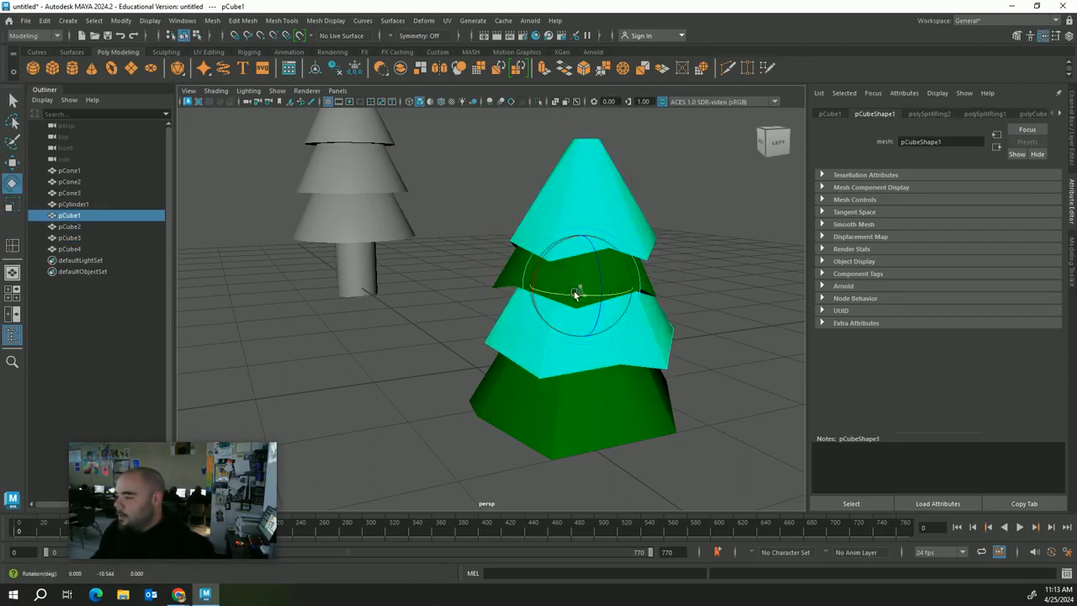
left_click(603, 400)
left_click_drag(594, 359, 665, 362)
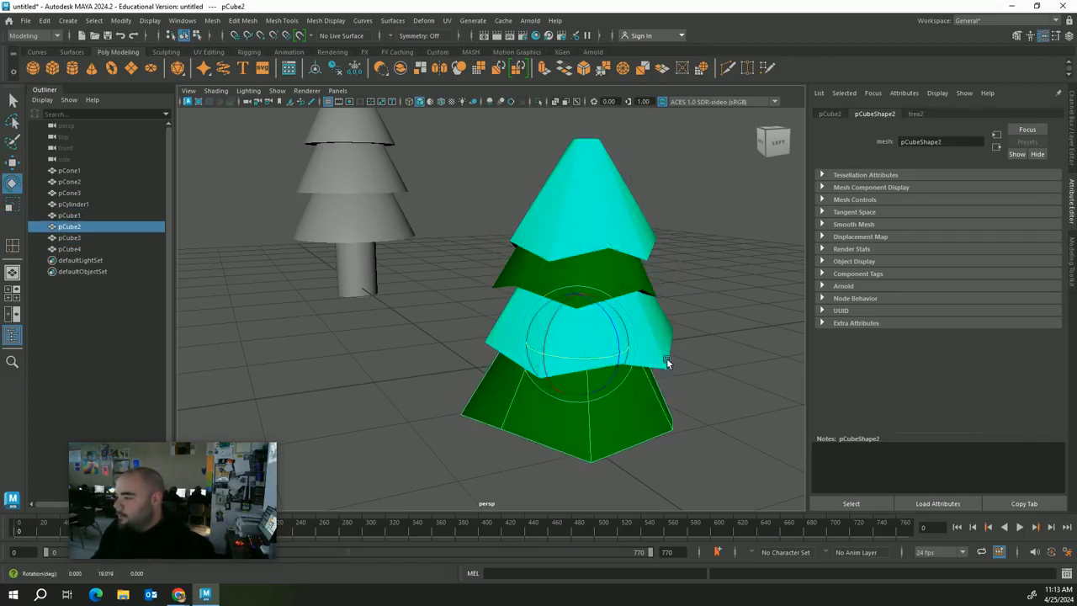
Clone the bottom green tier to the top of the tree, scale it to about half width and center it there
left_click(720, 336)
right_click_drag(721, 337, 594, 378, "alt")
left_click(579, 314)
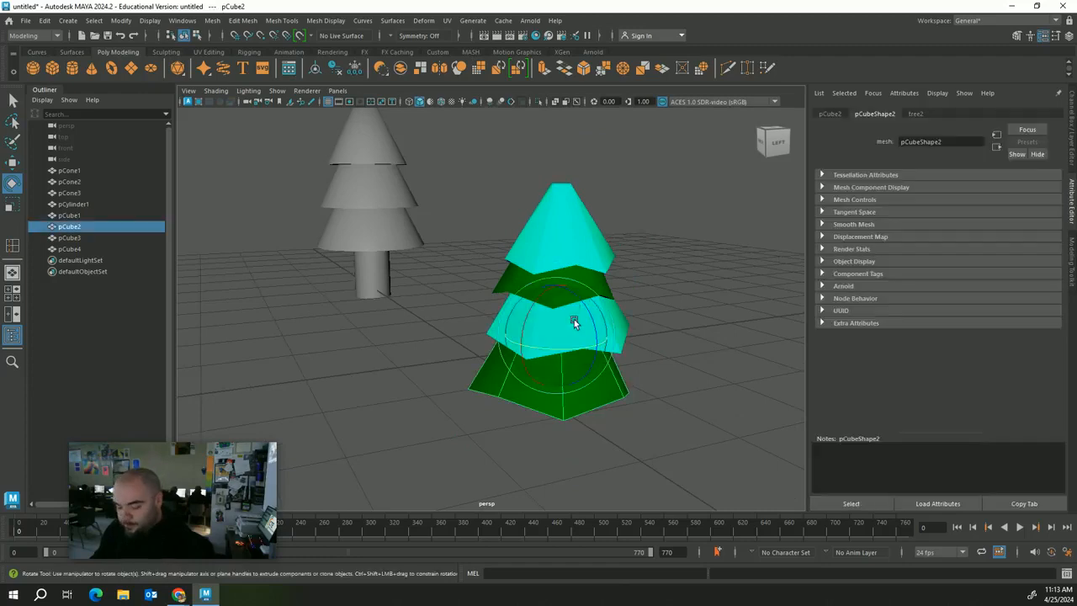
key("w")
mouse_move(552, 292)
left_mouse_down("shift")
mouse_move(550, 171)
mouse_move(562, 147)
left_mouse_up("shift")
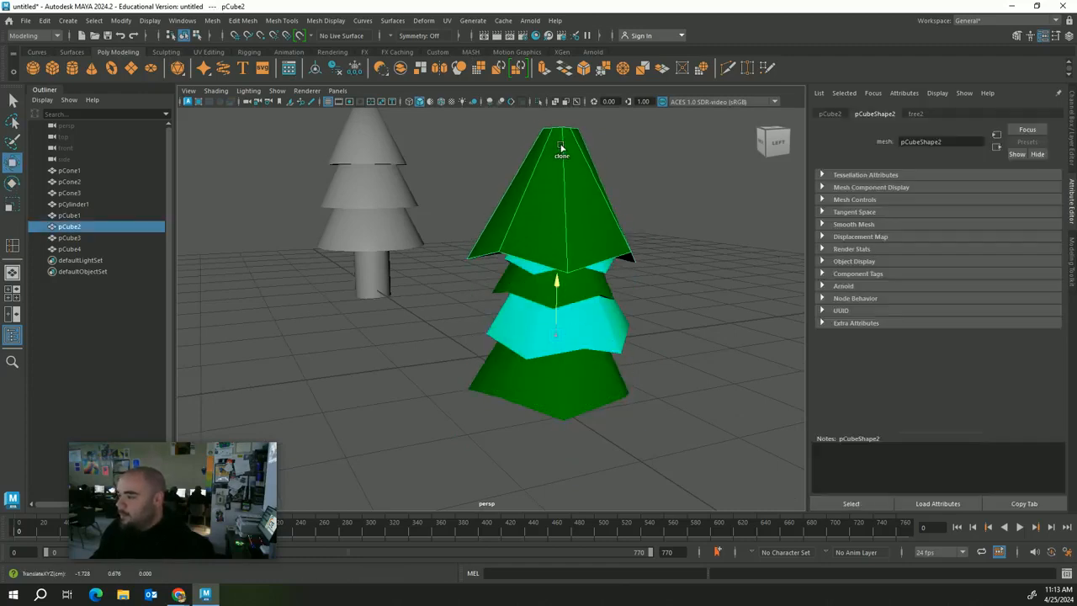
key("r")
left_click_drag(564, 200, 473, 204)
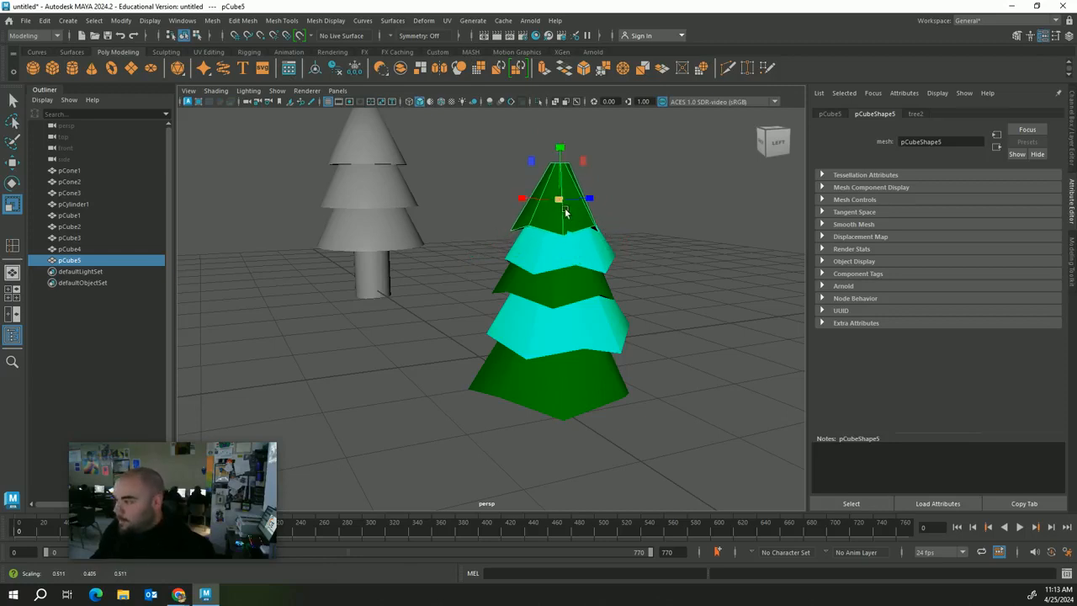
mouse_move(560, 203)
left_mouse_down()
mouse_move(562, 167)
mouse_move(556, 197)
left_mouse_up()
key("w")
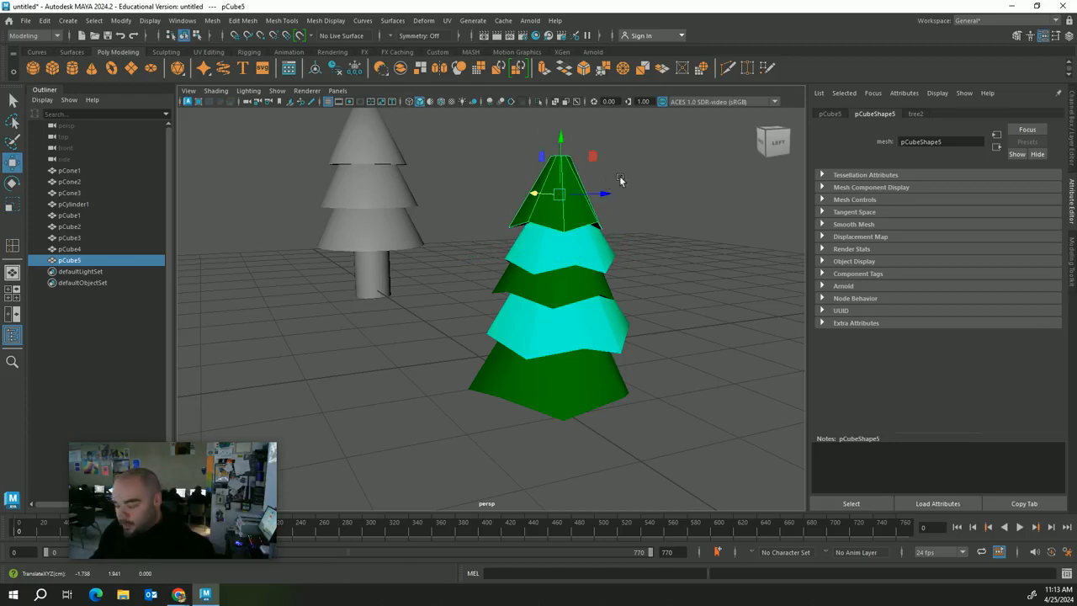
left_click_drag(619, 179, 642, 201, "alt")
middle_click_drag(641, 201, 604, 320, "alt")
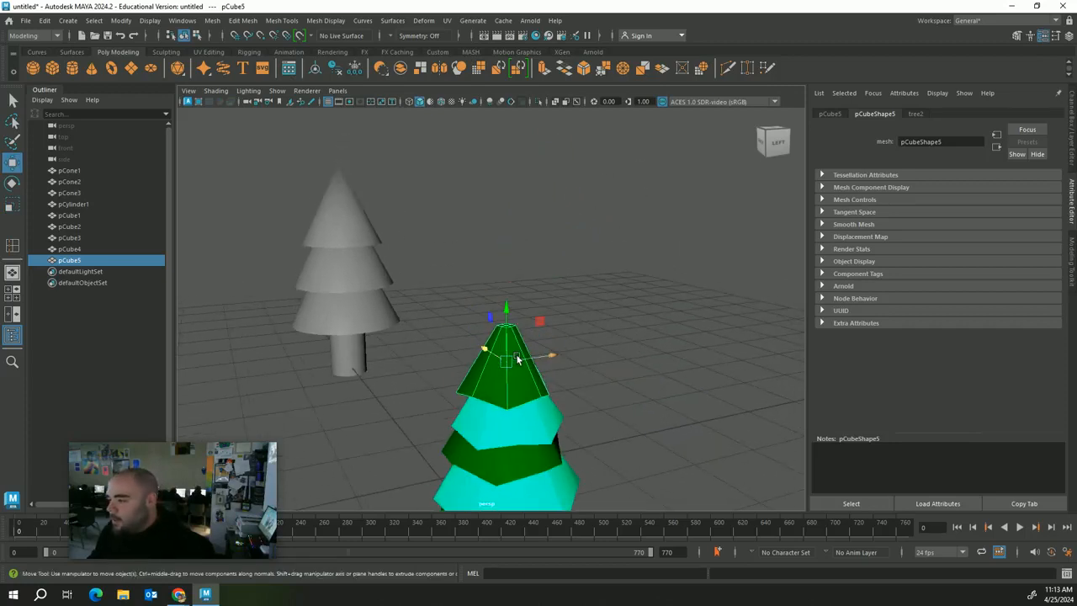
left_click_drag(515, 359, 524, 359)
Select the flat cap faces of the top green tier and scale them inward to form a point
left_click(606, 344)
scroll(610, 345, "down", 3)
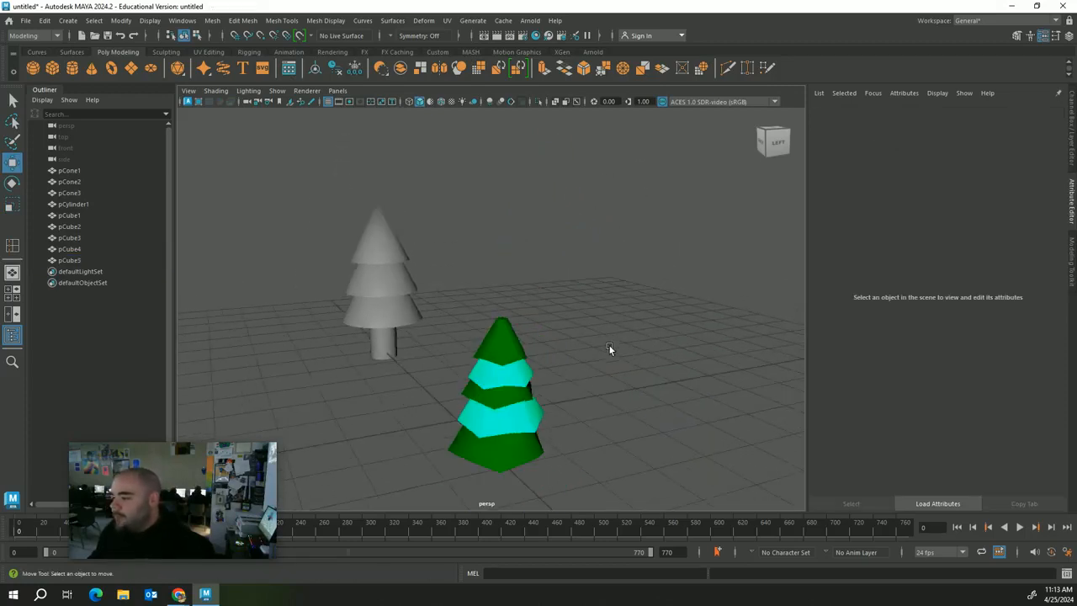
mouse_move(610, 346)
left_mouse_down("alt")
mouse_move(616, 335)
mouse_move(617, 362)
left_mouse_up("alt")
scroll(616, 362, "up", 5)
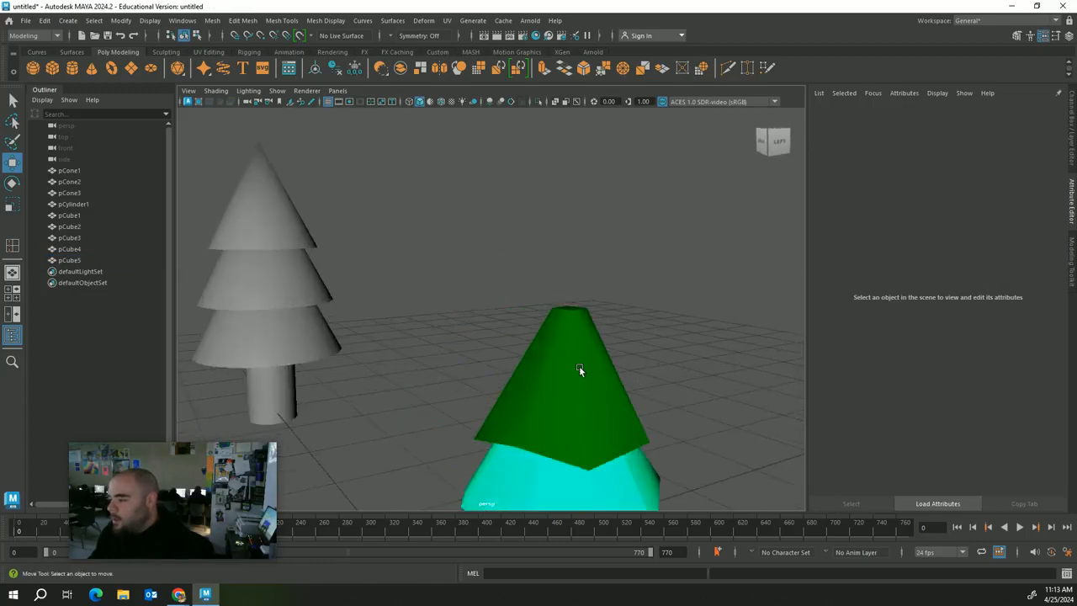
left_click(579, 366)
right_click_drag(575, 263, 571, 293)
scroll(570, 356, "up", 2)
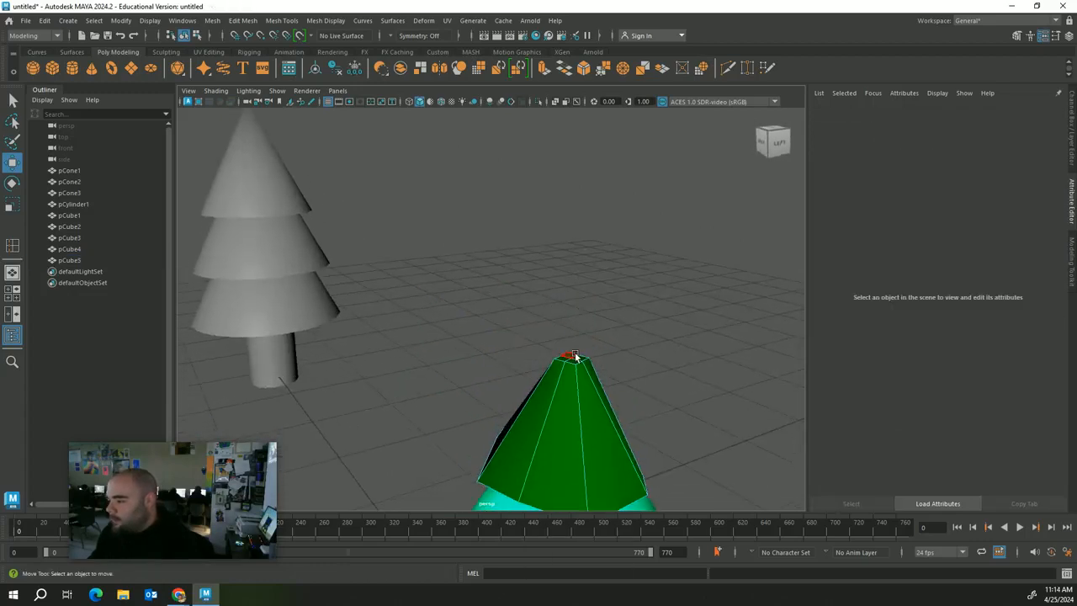
left_click(571, 362)
scroll(613, 394, "up", 3)
left_click(690, 426, "shift")
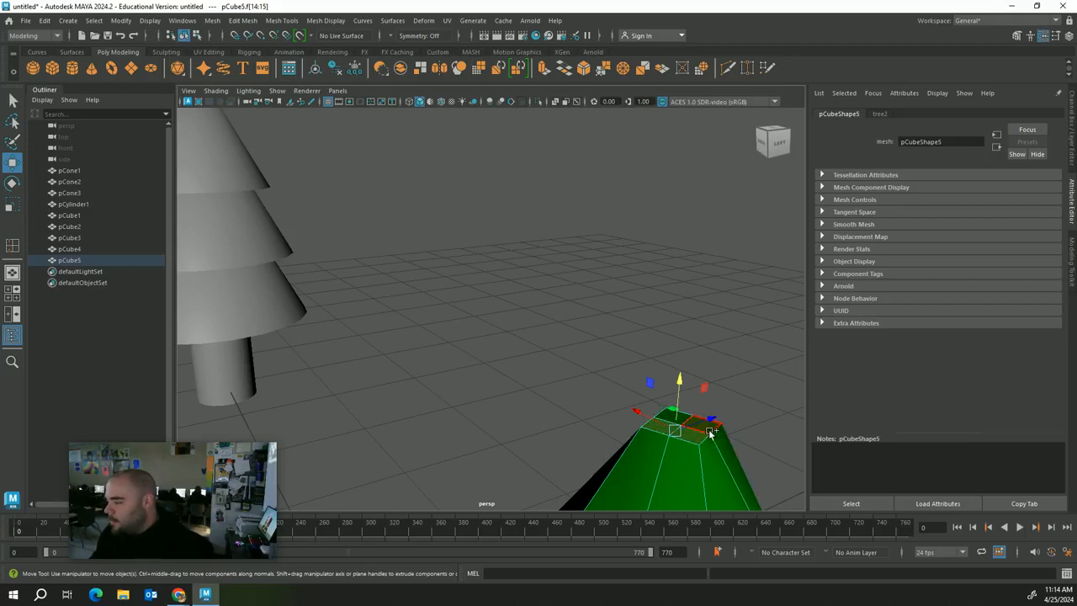
left_click(677, 418)
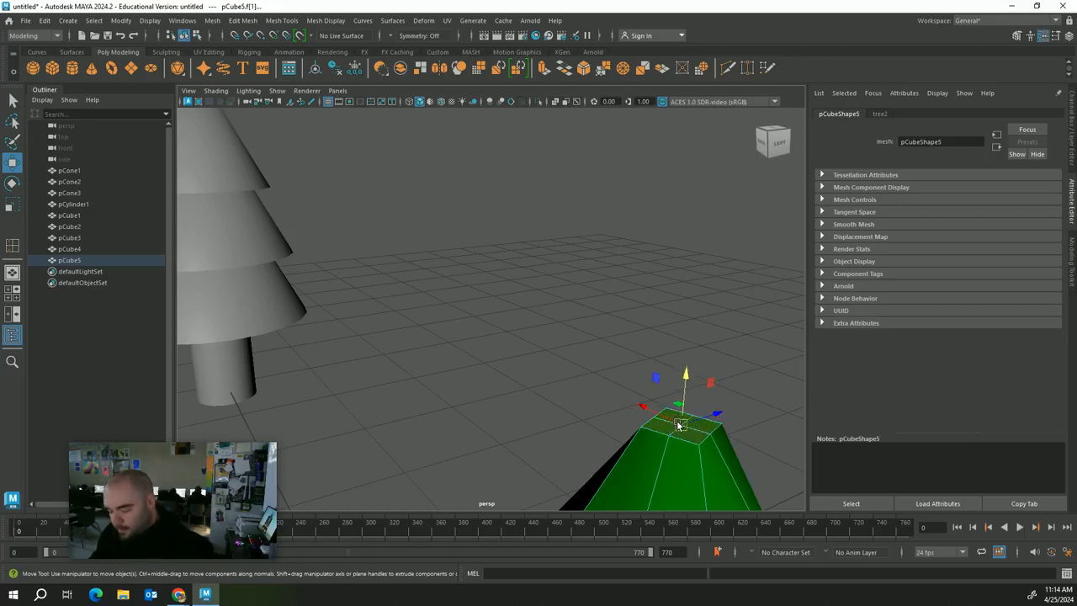
key("r")
left_click_drag(681, 425, 642, 422)
left_click(617, 341)
Raise the pointed cap faces of the top tier along the vertical axis to make a taller tip
left_click_drag(615, 342, 639, 370, "alt")
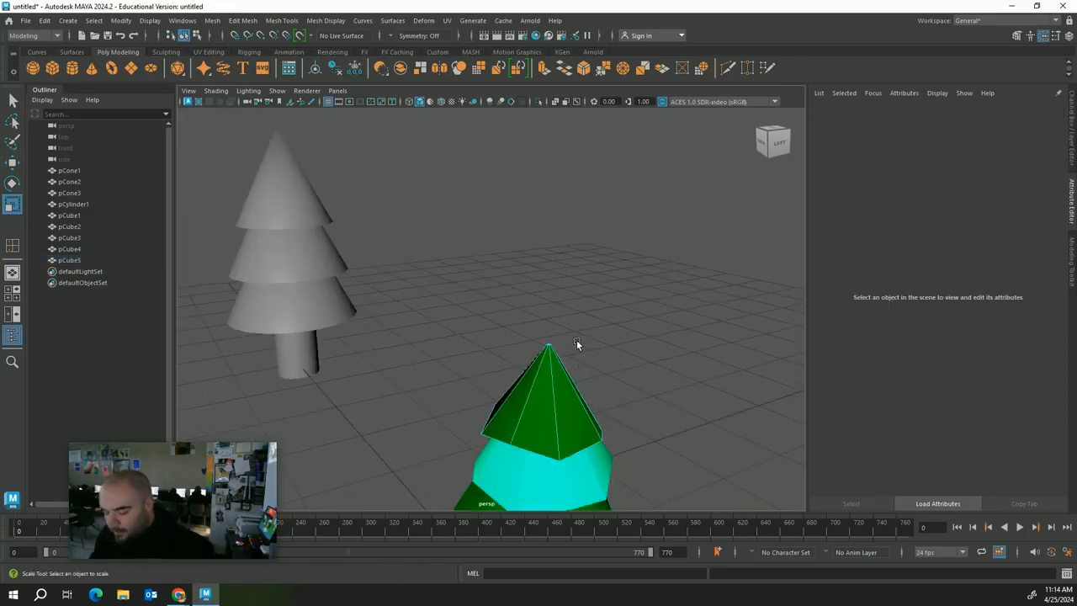
left_click(552, 341)
key("w")
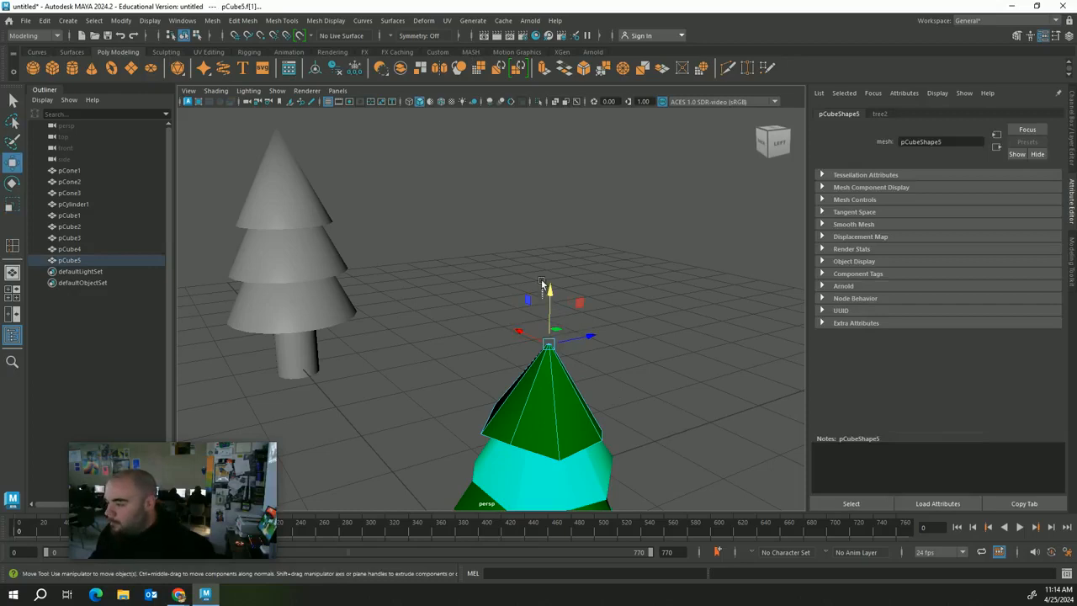
left_click(541, 282)
key("ctrl+z")
left_click_drag(551, 301, 556, 252)
left_click(659, 376)
Scale the whole top tier vertically to about 0.37 and lower it slightly onto the turquoise tier
scroll(659, 376, "down", 5)
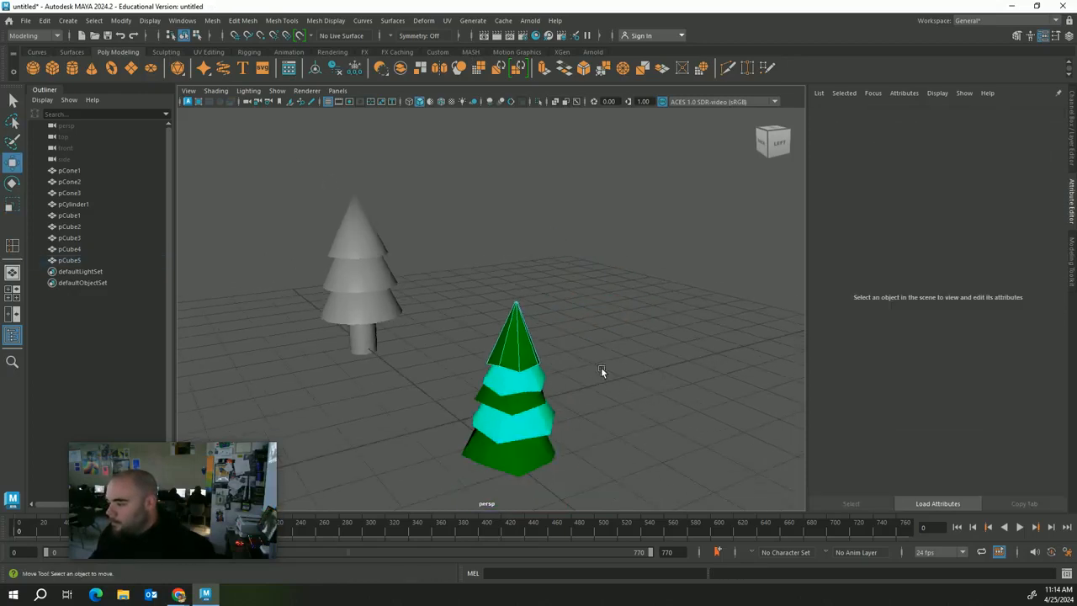
left_click_drag(601, 369, 480, 334, "alt")
right_click_drag(442, 323, 481, 279)
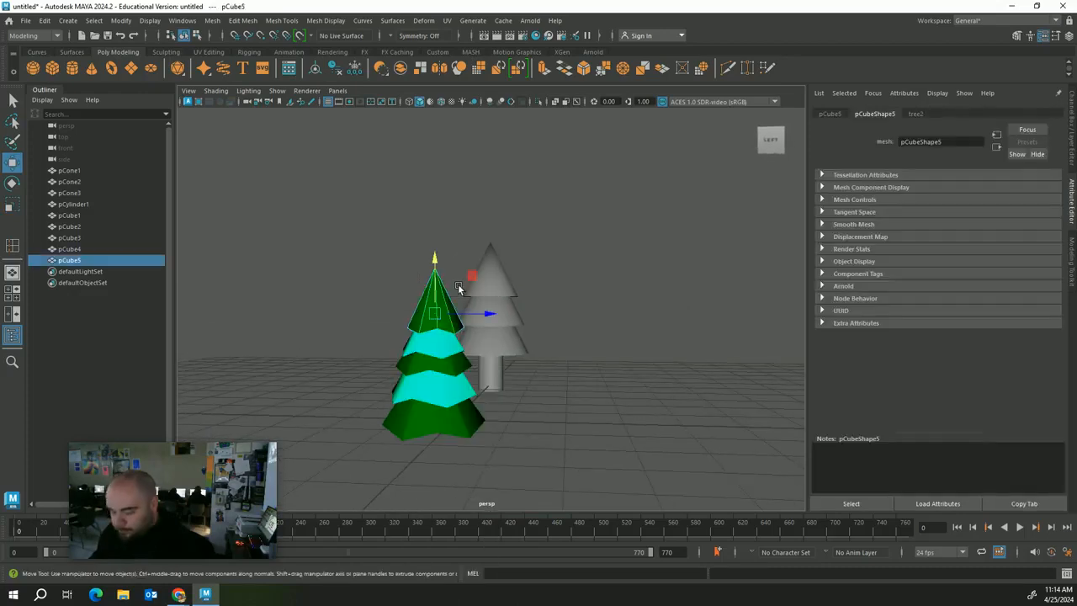
key("r")
left_click_drag(435, 264, 438, 270)
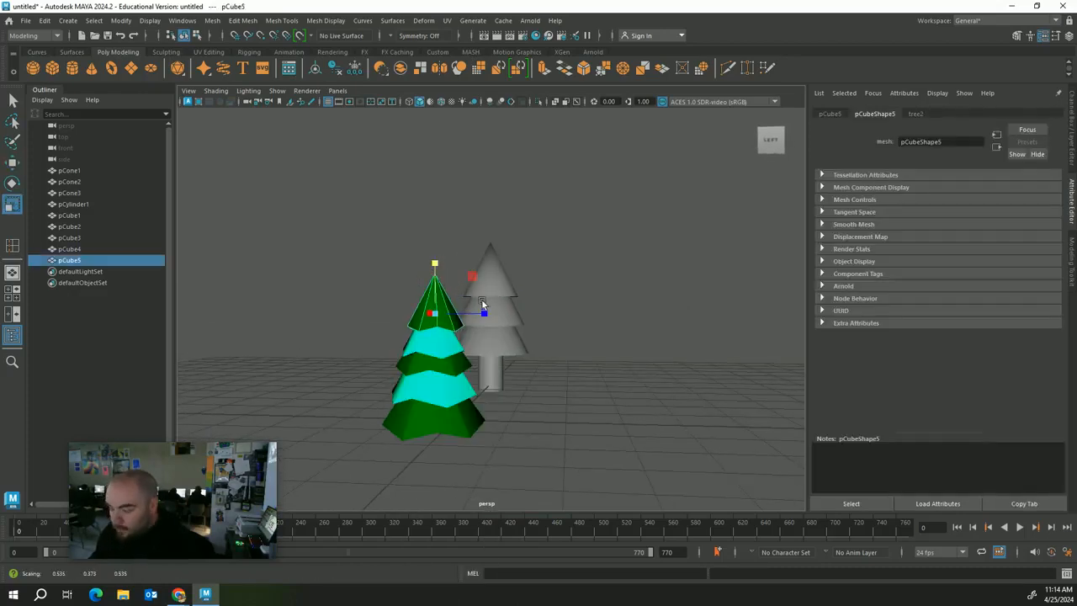
key("w")
left_click(528, 340)
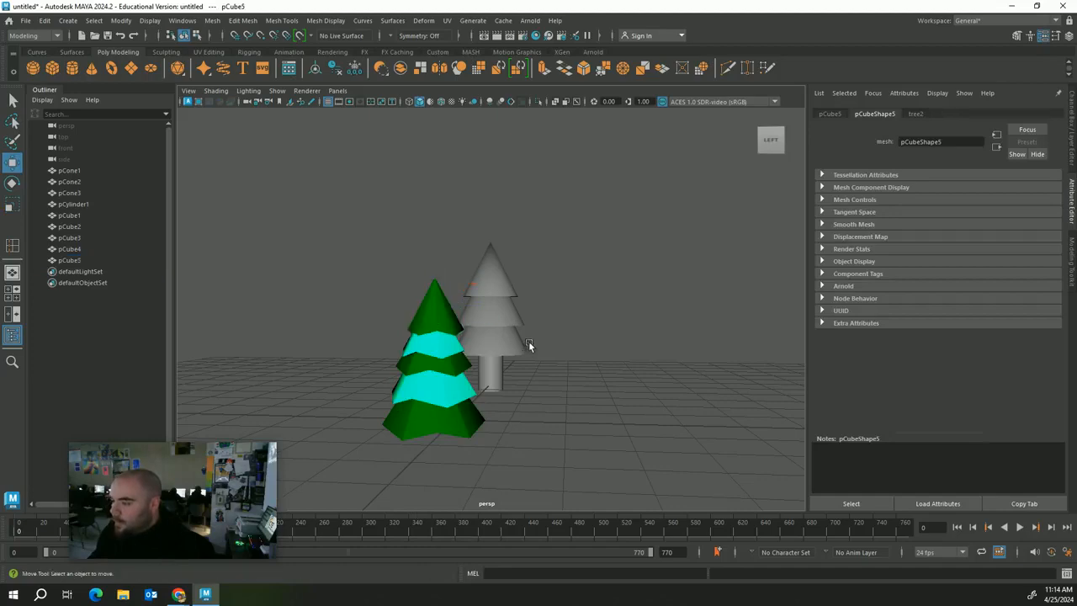
Create a polygon cube under the green tree and scale it to about 0.19 × 0.32 × 0.19 as its trunk
left_click(505, 377)
left_click_drag(541, 381, 443, 431, "alt")
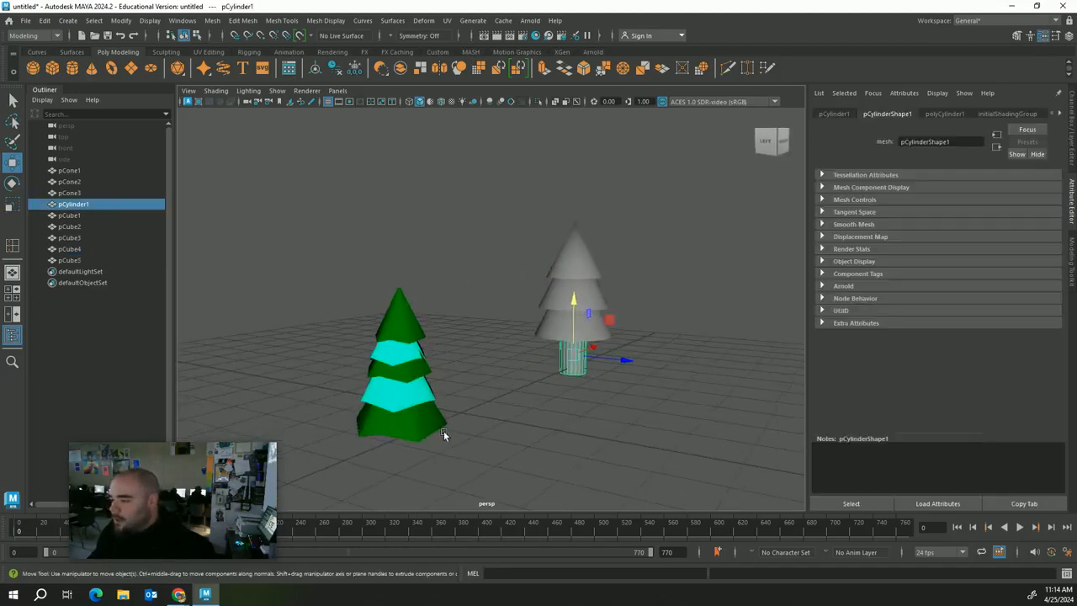
middle_click_drag(444, 431, 454, 371, "alt")
scroll(469, 413, "up", 5)
left_click_drag(471, 417, 437, 416, "alt")
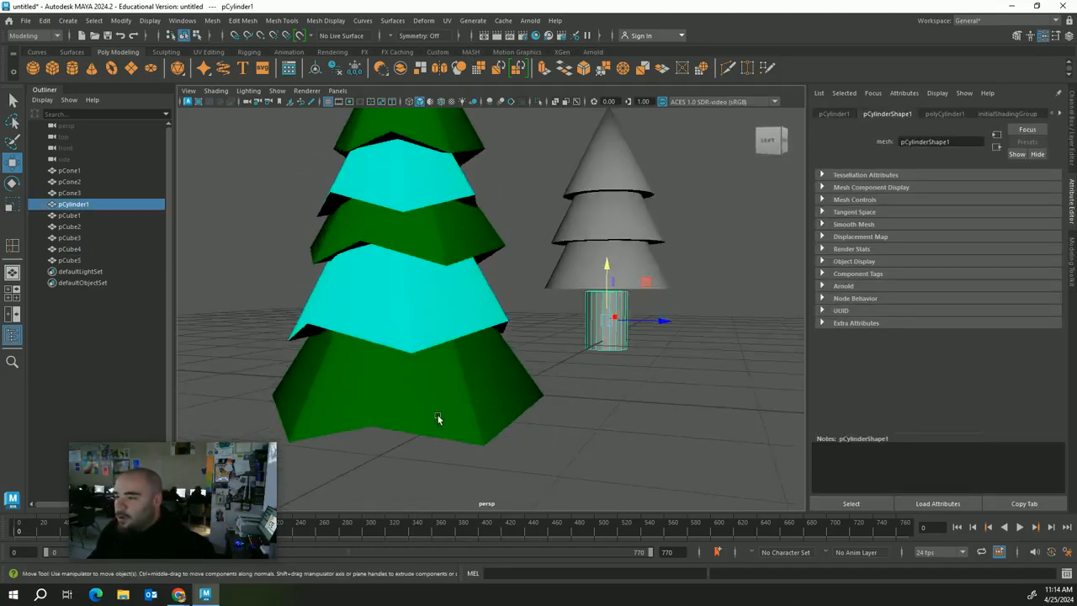
scroll(433, 412, "down", 5)
left_click(53, 67)
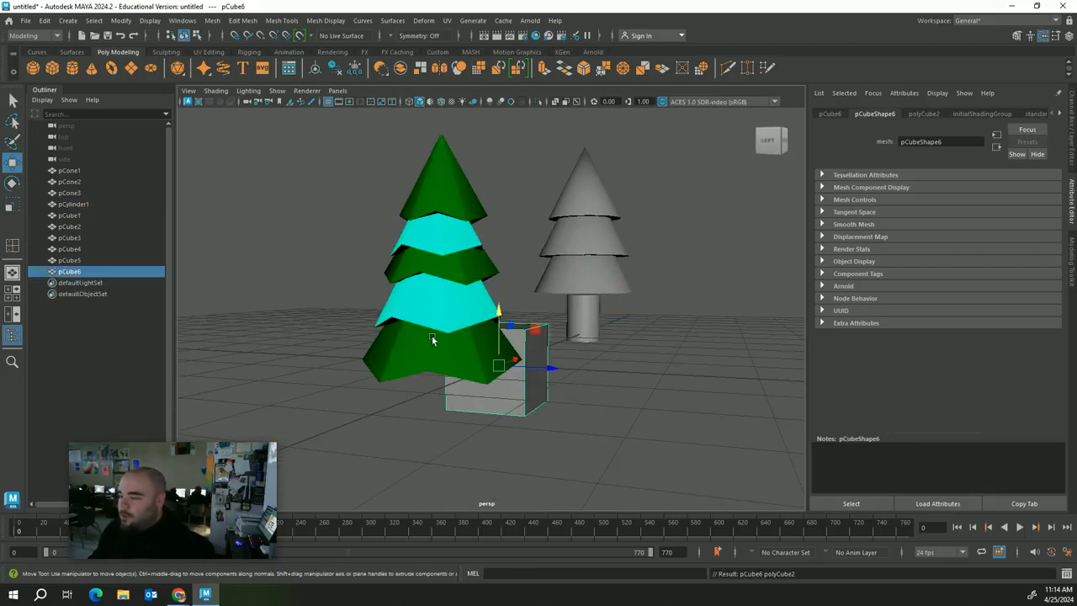
left_click_drag(520, 363, 391, 394)
key("r")
key("w")
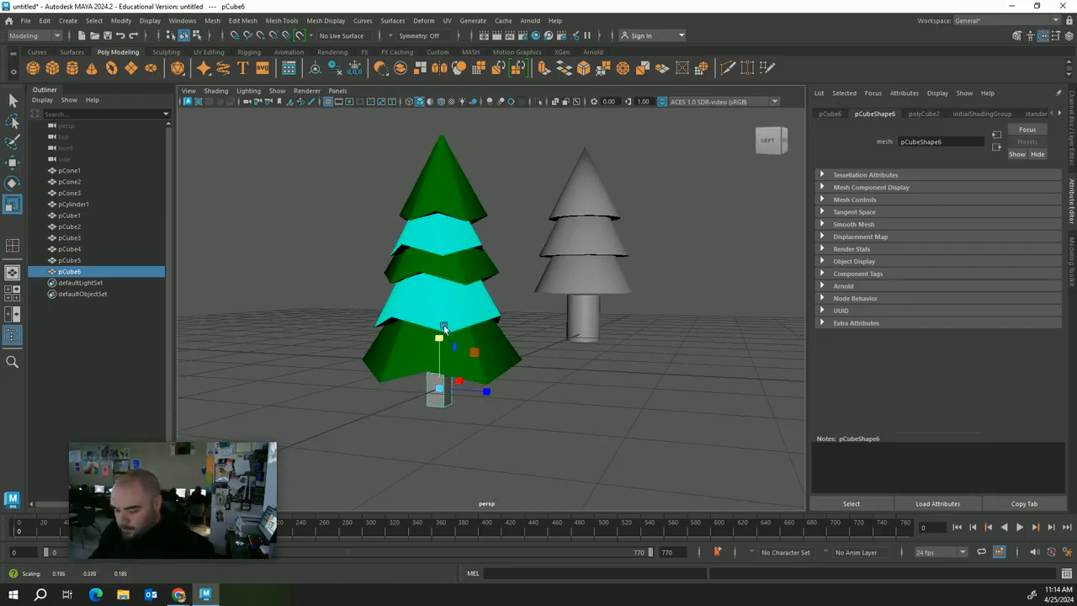
Stretch the trunk cube vertically beneath the lowest green tier
left_click_drag(438, 331, 444, 288)
key("r")
left_click(543, 320)
scroll(569, 373, "up", 5)
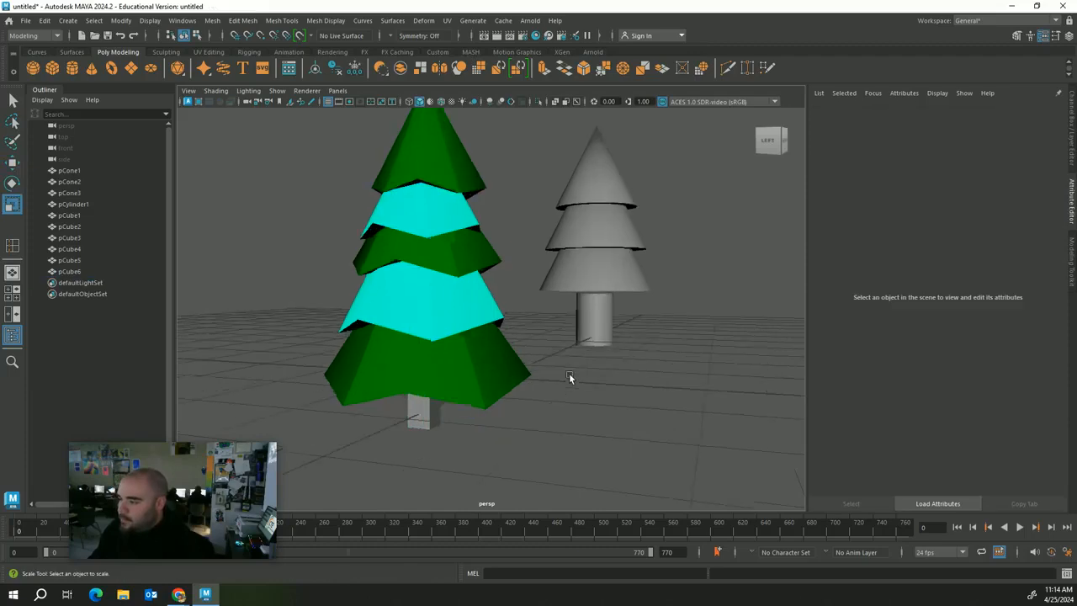
Scale the upper turquoise tier up slightly and uniformly
left_click_drag(523, 357, 393, 262, "alt")
left_click(392, 203)
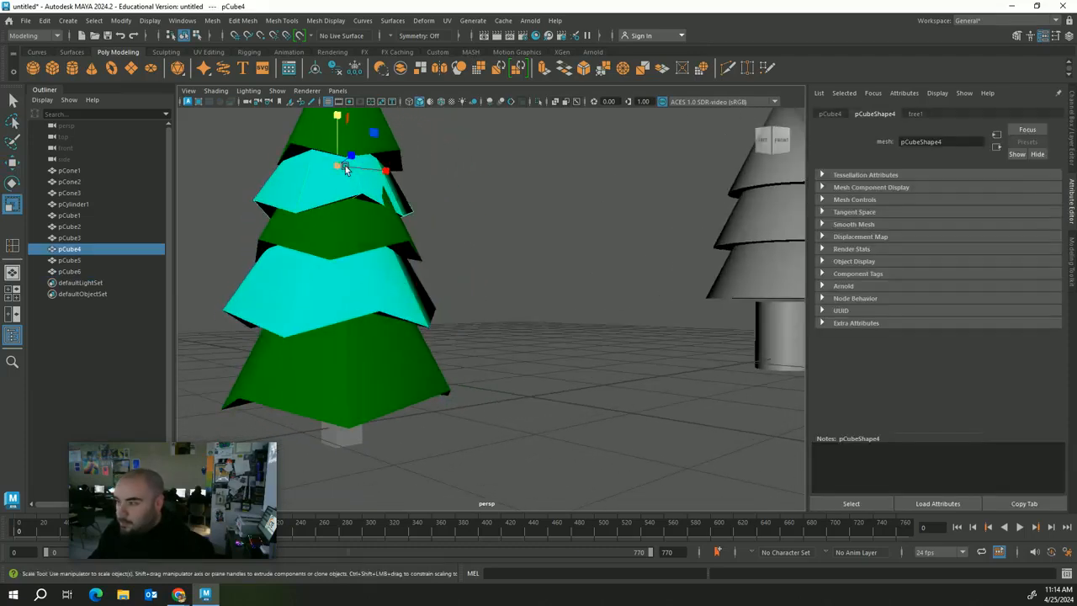
left_click_drag(345, 168, 368, 172)
key("w")
left_click(562, 363)
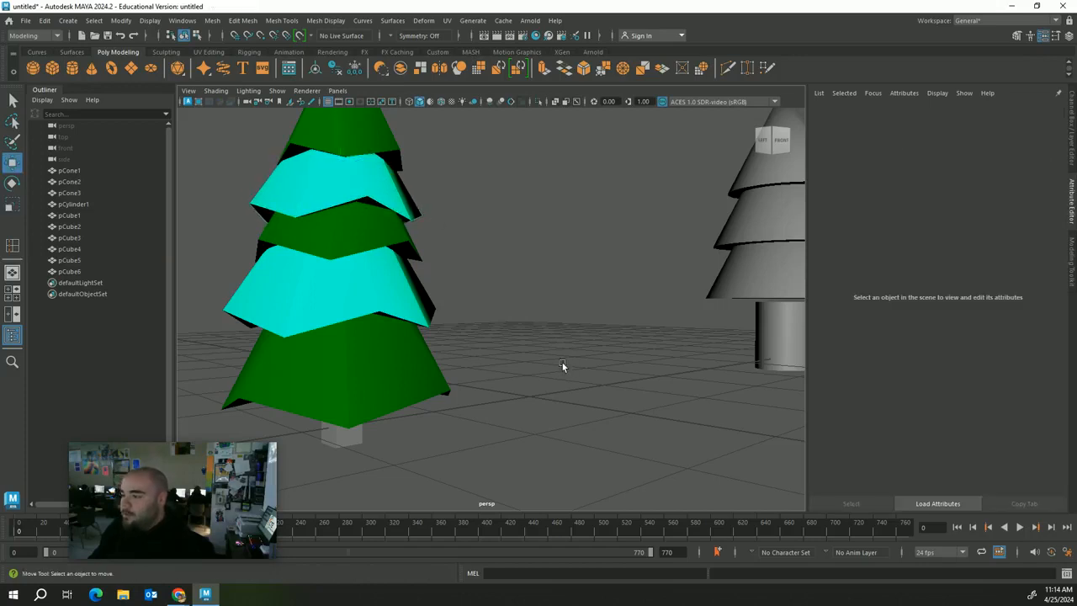
Assign a new Lambert material to the trunk cube and name it trunk
left_click_drag(562, 363, 512, 436, "alt")
scroll(573, 368, "down", 5)
left_click(391, 379)
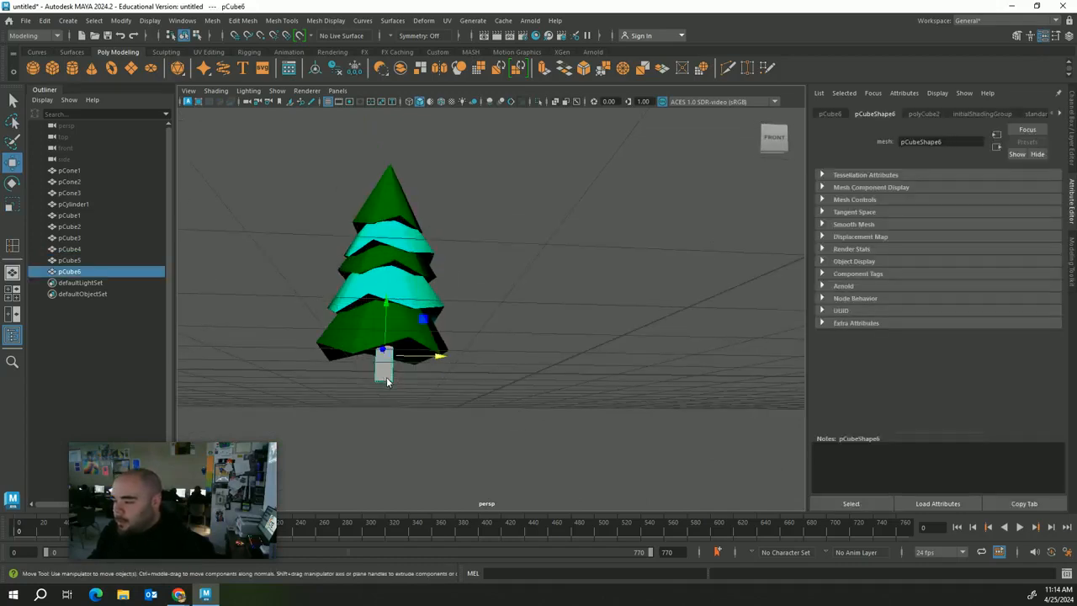
right_click_drag(388, 282, 396, 564)
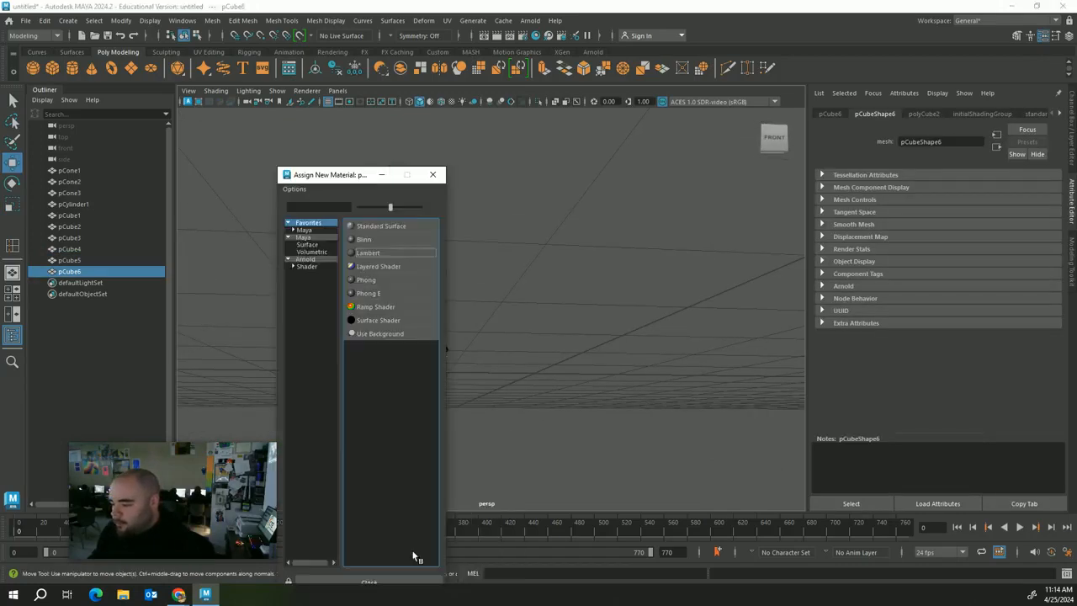
left_click(367, 253)
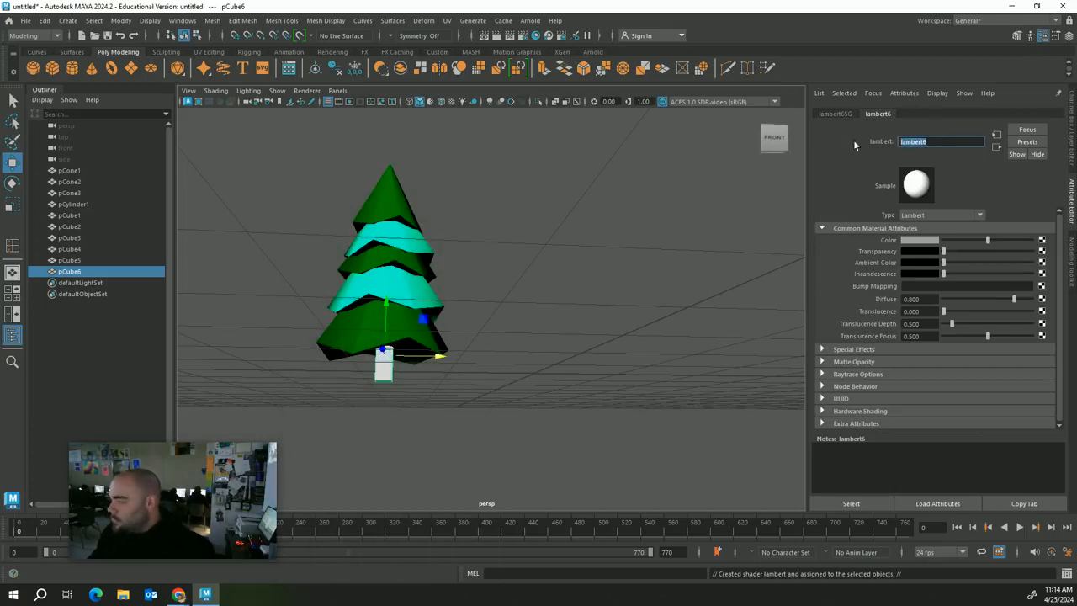
type("trunk")
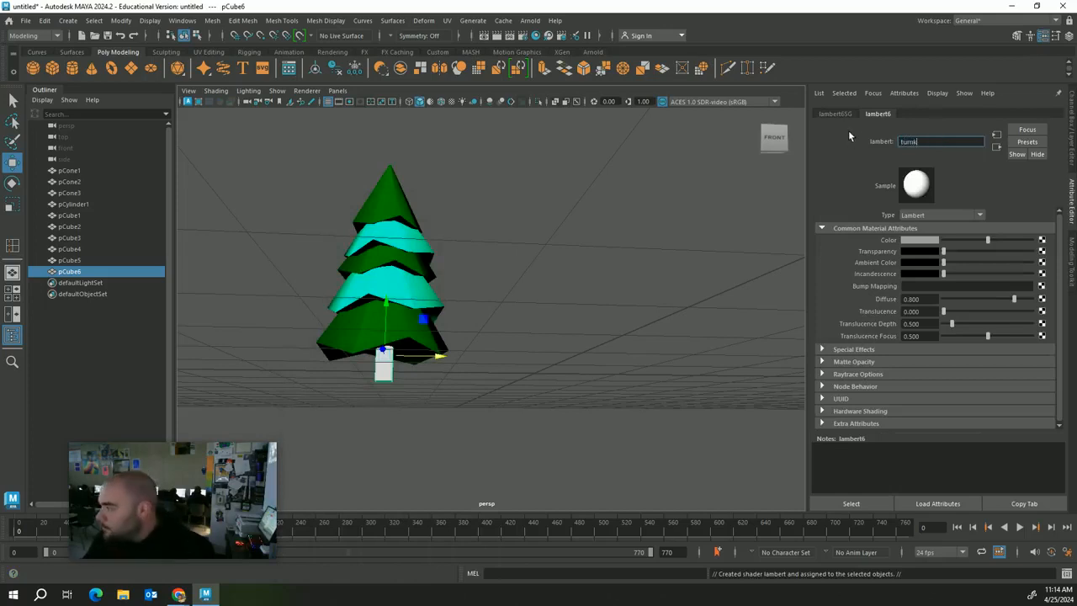
key("BackSpace")
key("BackSpace")
key("BackSpace")
key("BackSpace")
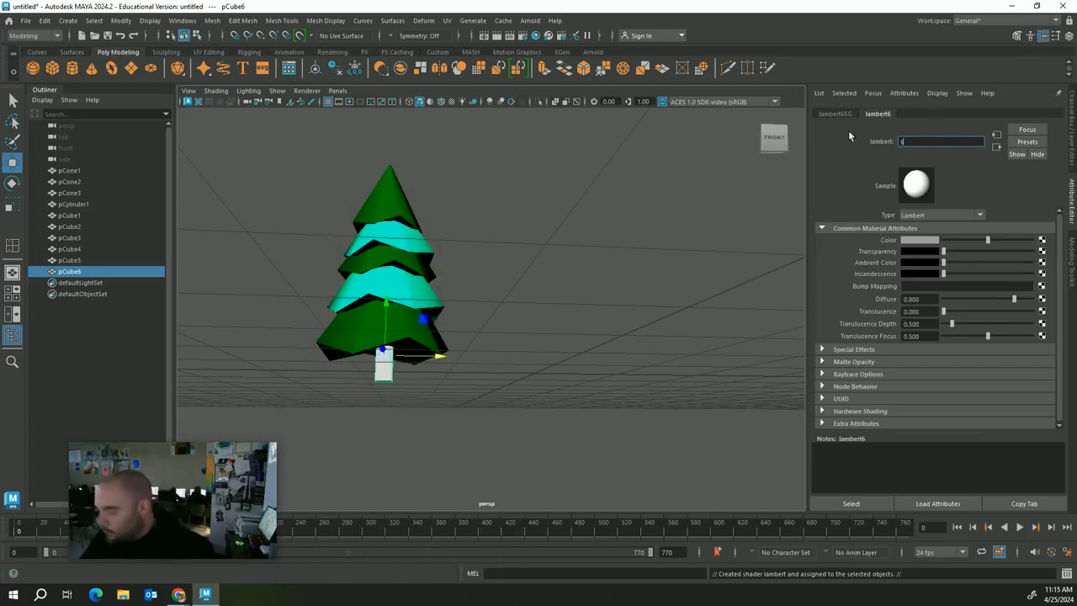
type("runk")
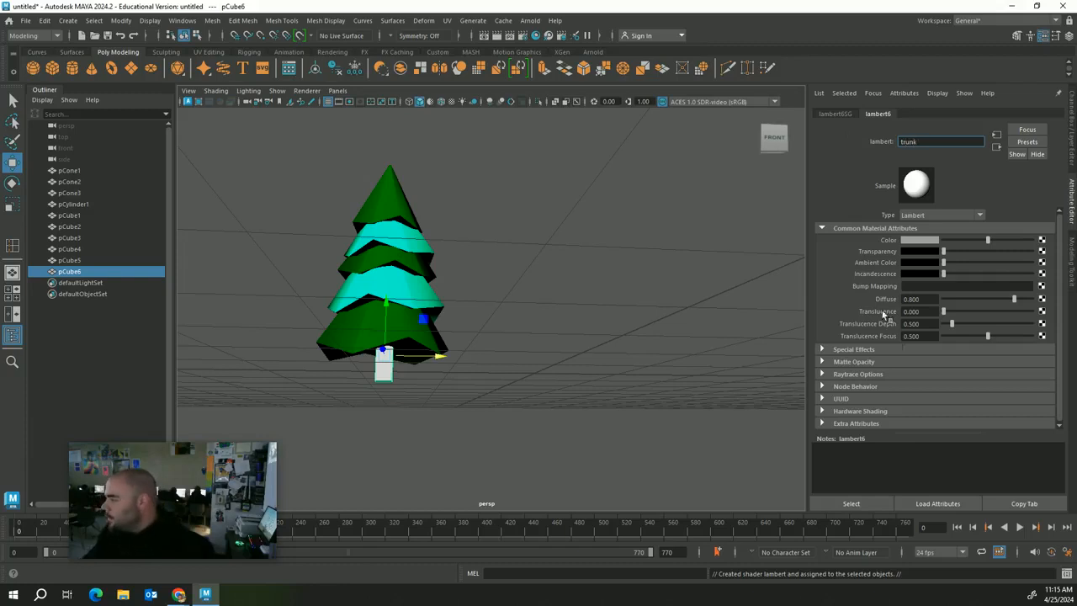
Set the trunk material's color to orange-brown, with hue about 31.46, saturation 0.922 and a darkened value
left_click(915, 242)
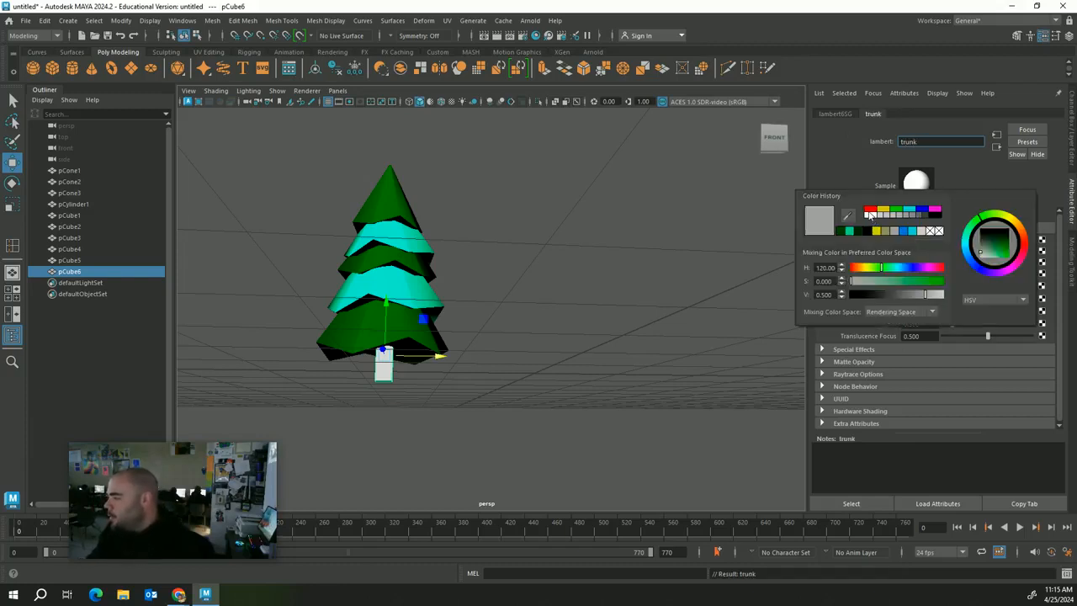
left_click(870, 210)
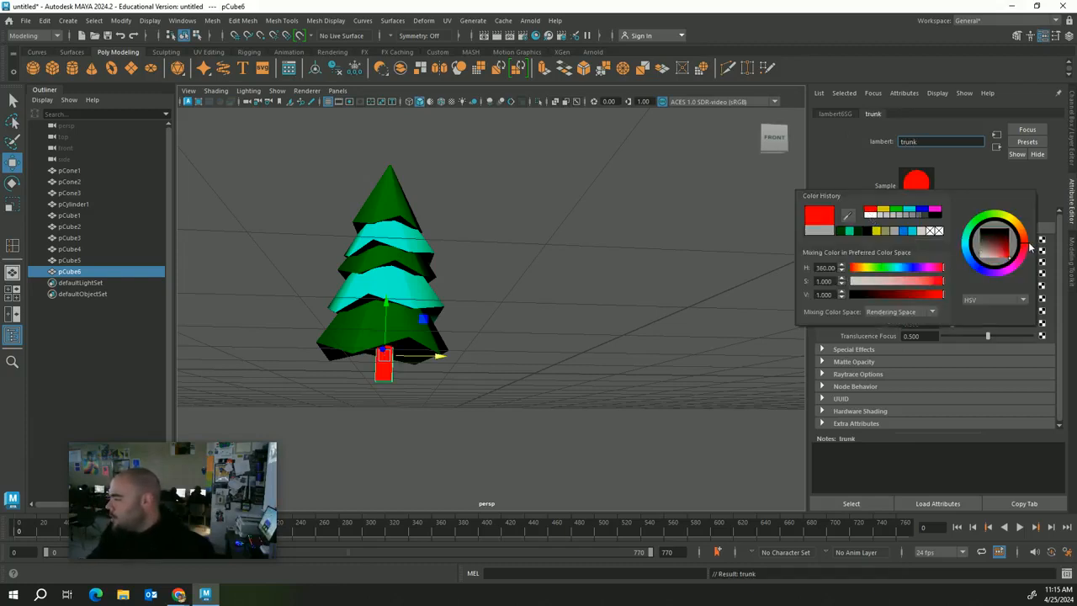
left_click_drag(1030, 246, 1026, 238)
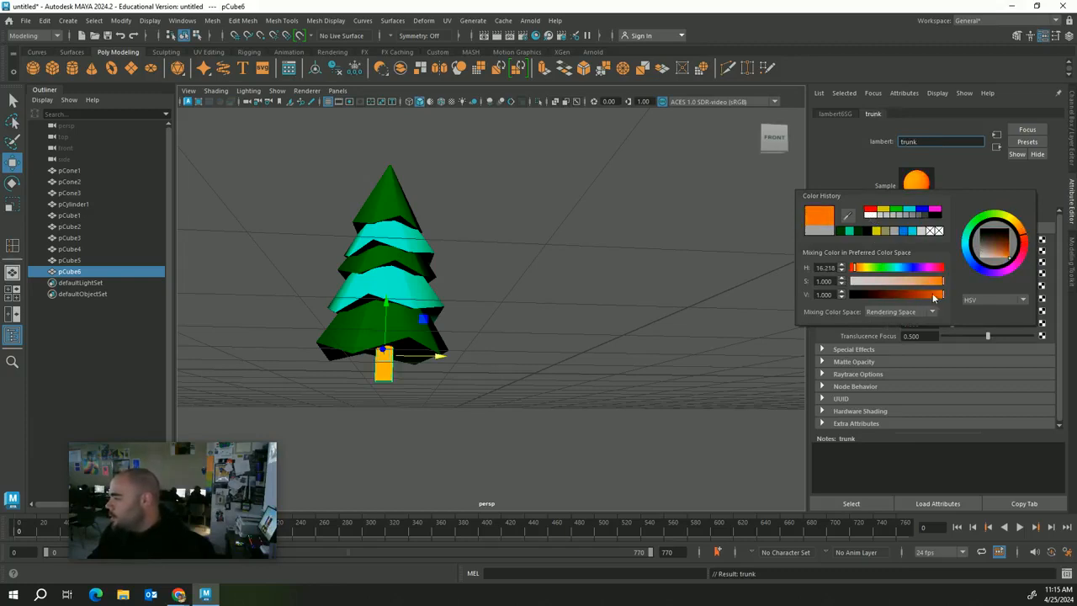
left_click_drag(933, 298, 892, 298)
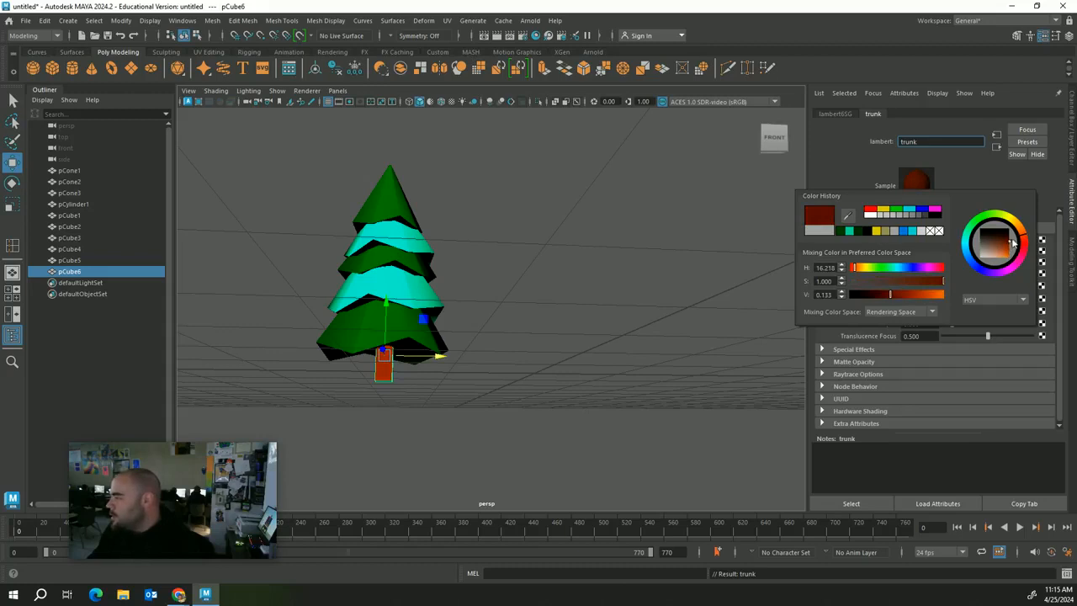
mouse_move(1014, 243)
left_mouse_down()
mouse_move(1006, 248)
mouse_move(1026, 244)
mouse_move(1023, 230)
left_mouse_up()
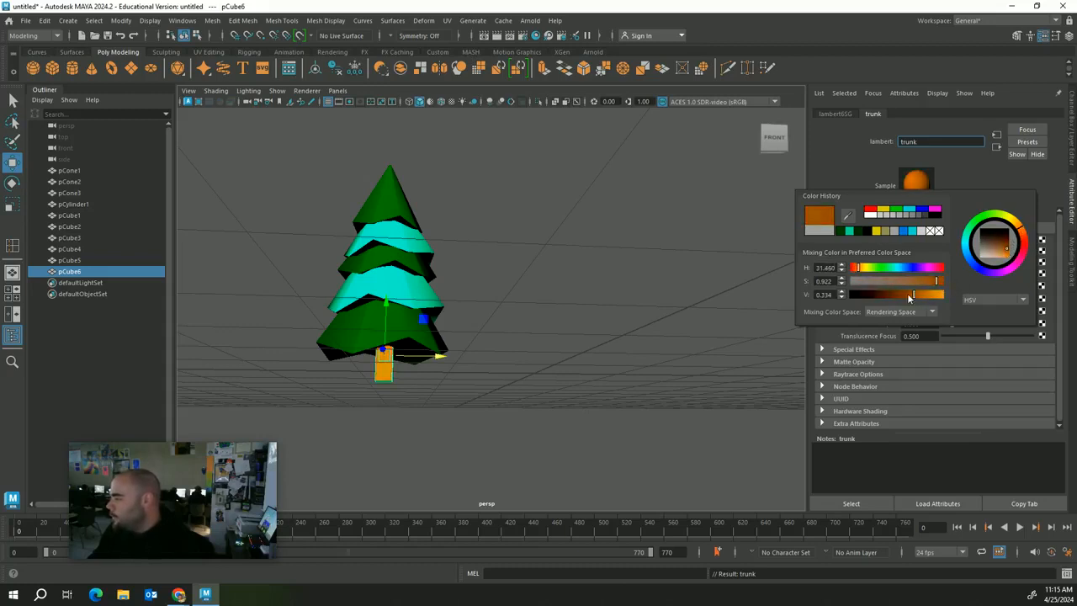
left_click_drag(909, 298, 892, 295)
left_click(555, 380)
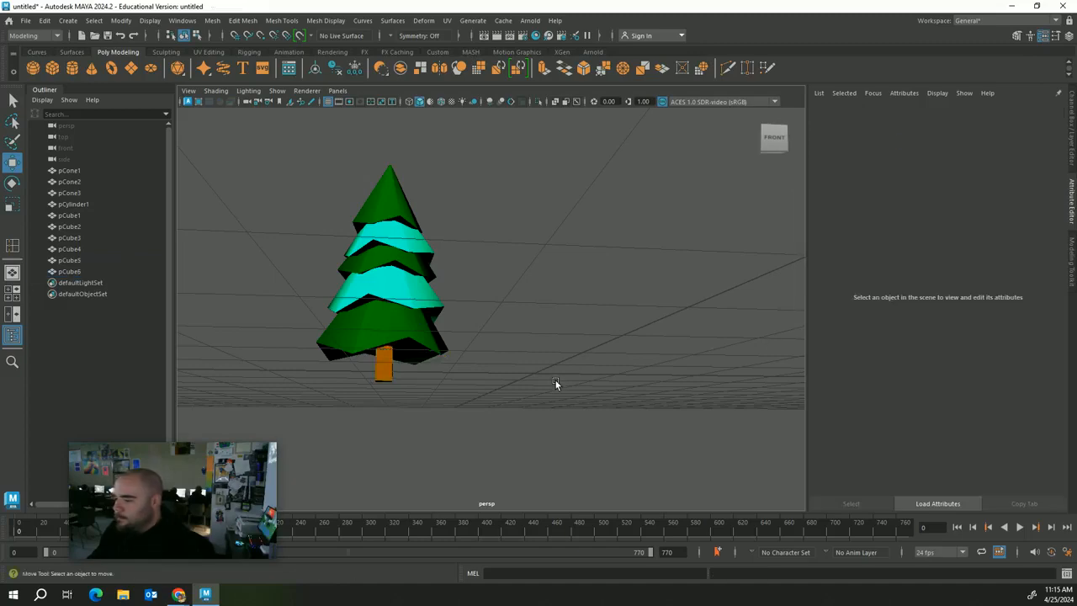
Select all five foliage tiers and the trunk of the green tree and combine them into one mesh
scroll(555, 380, "down", 2)
left_click_drag(480, 363, 463, 327, "alt")
scroll(531, 376, "up", 3)
left_click_drag(547, 281, 640, 309, "alt")
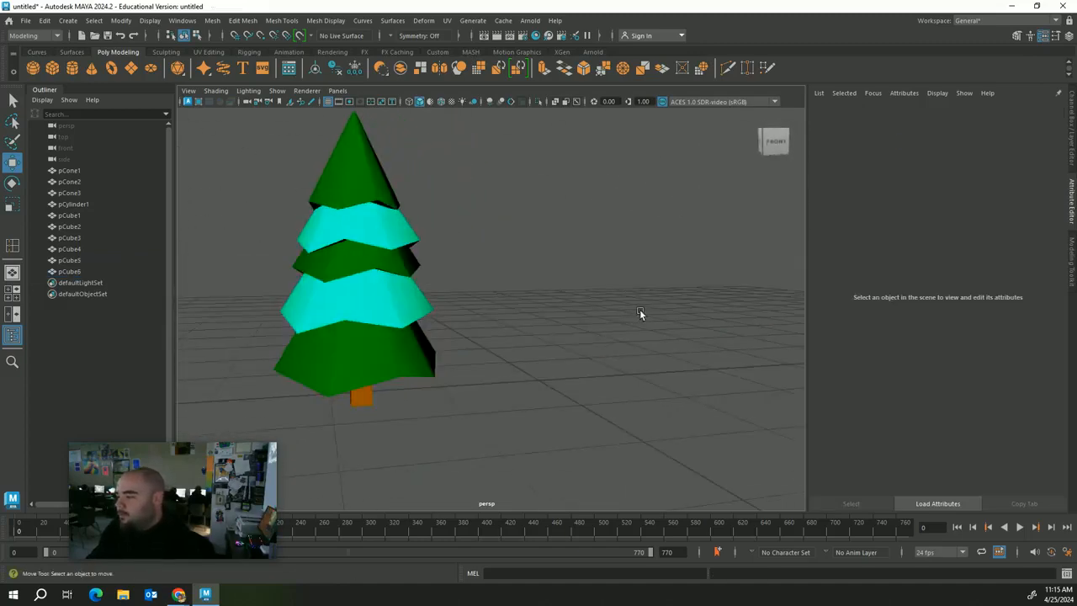
middle_click_drag(639, 309, 813, 350, "alt")
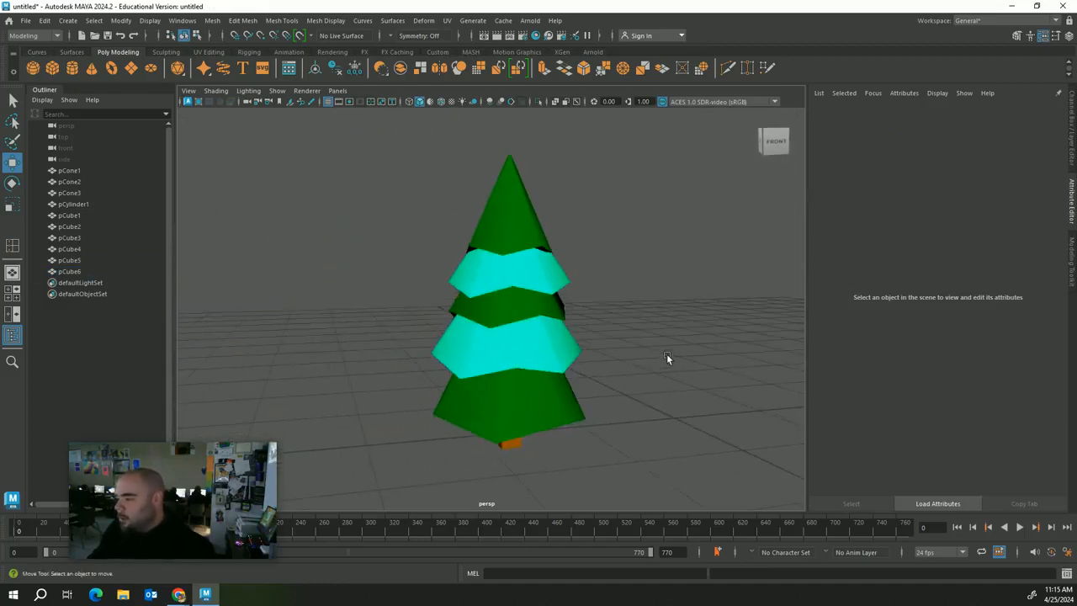
left_click_drag(677, 355, 660, 329, "alt")
left_click_drag(373, 145, 637, 458)
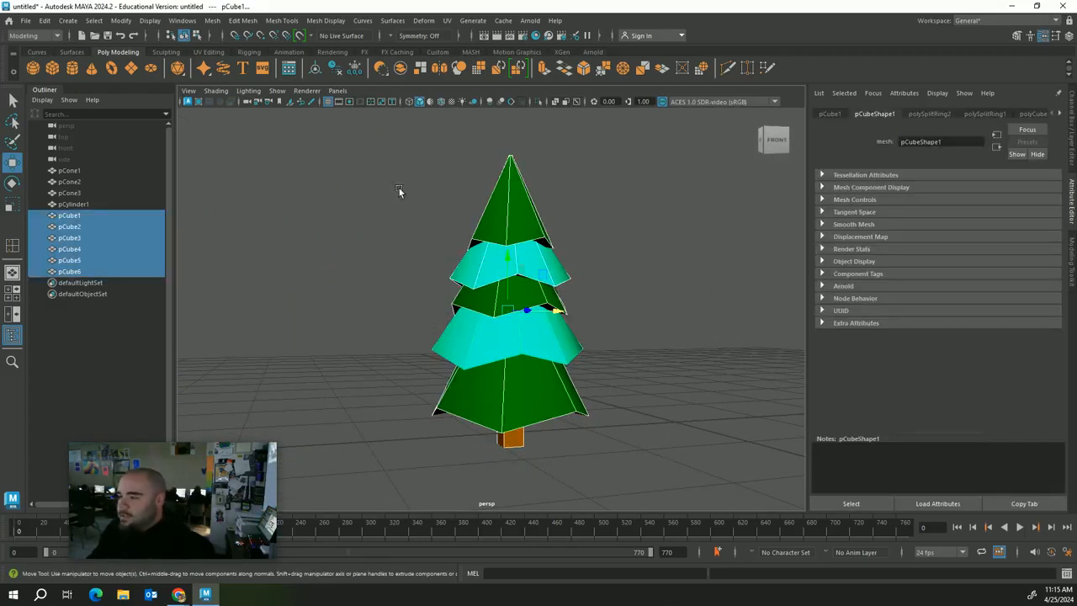
left_click(212, 20)
left_click(234, 63)
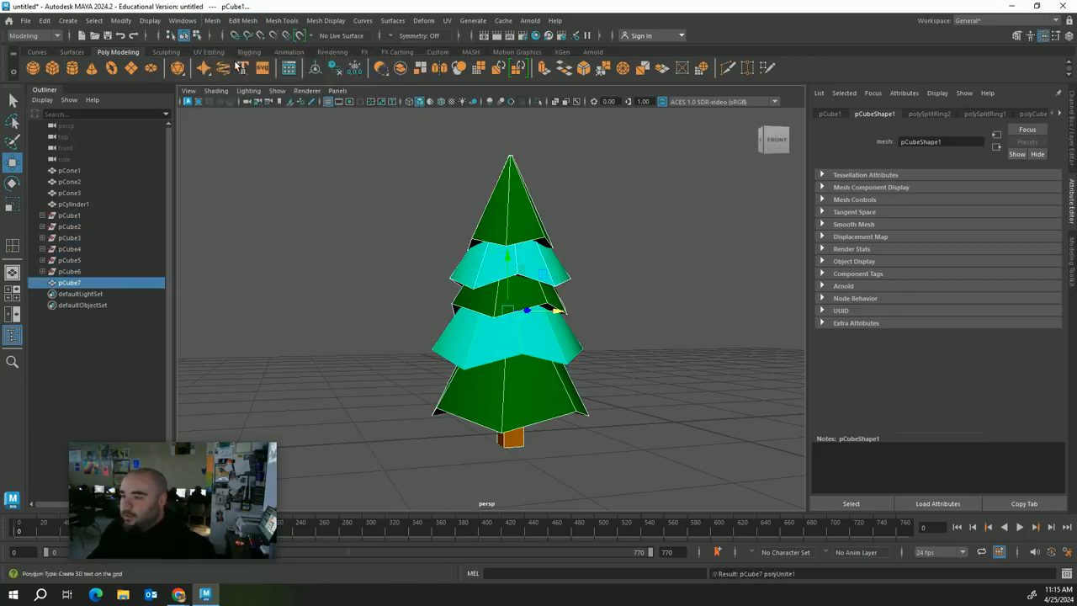
Rename the combined green tree mesh as tree and delete its construction history
double_click(72, 284)
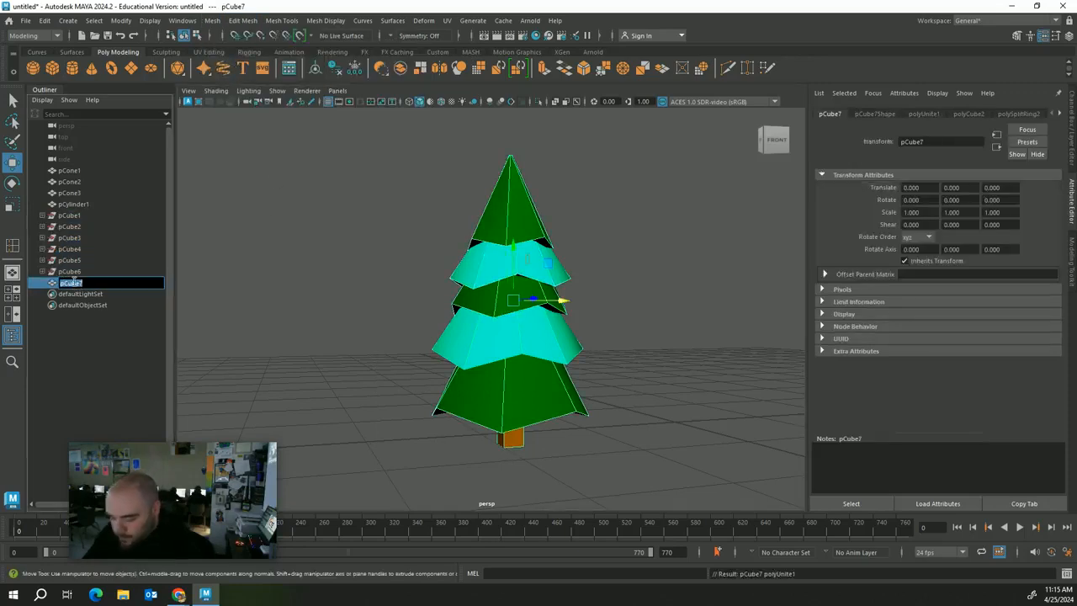
key("Return")
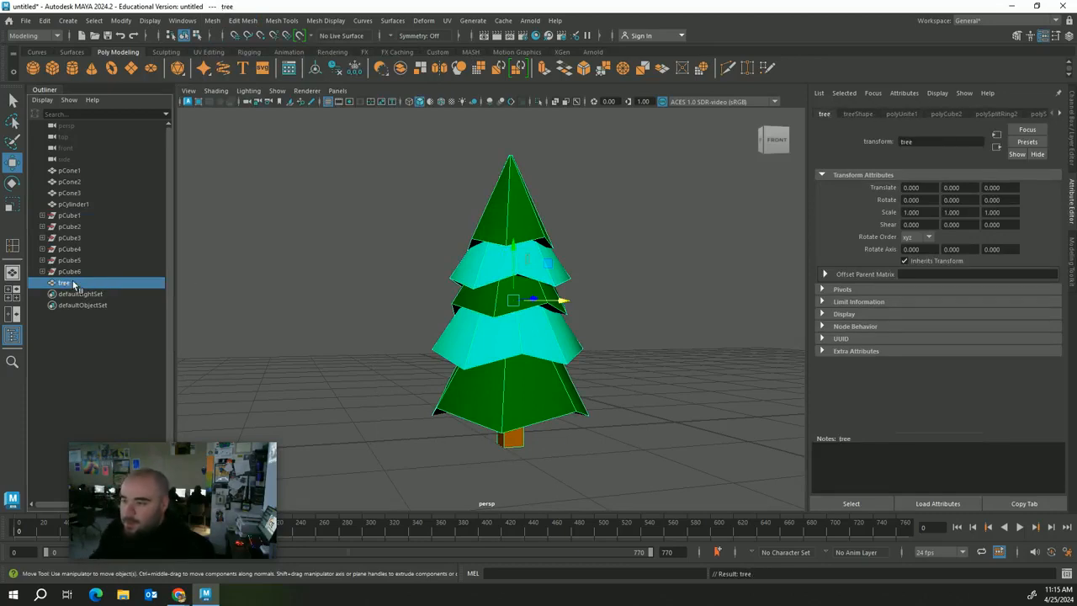
left_click(336, 67)
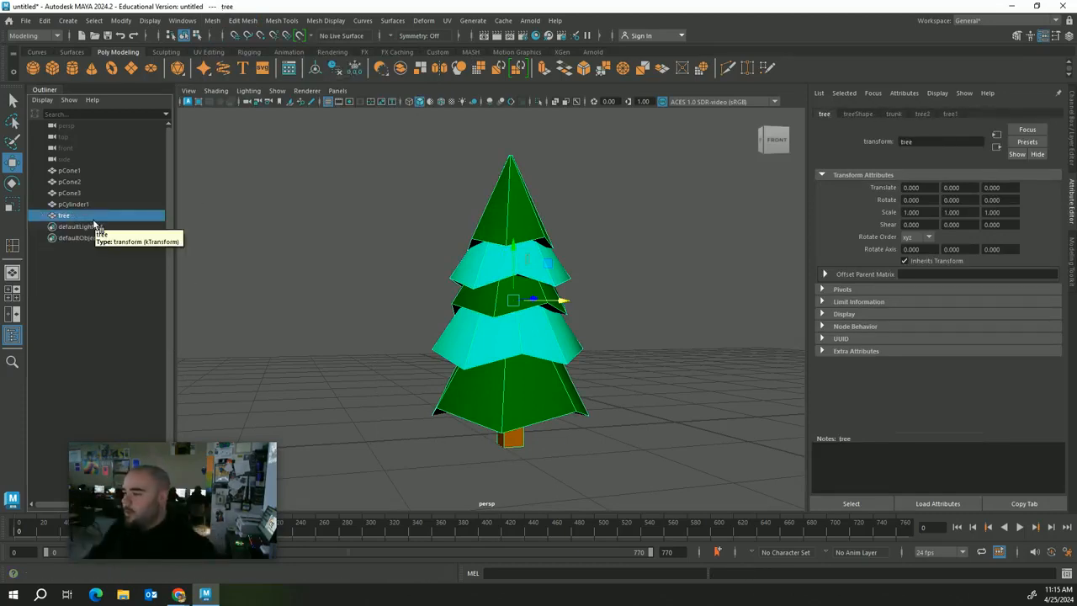
Select the three cones and the cylinder of the gray tree and combine them into one mesh
left_click_drag(675, 330, 711, 383, "alt")
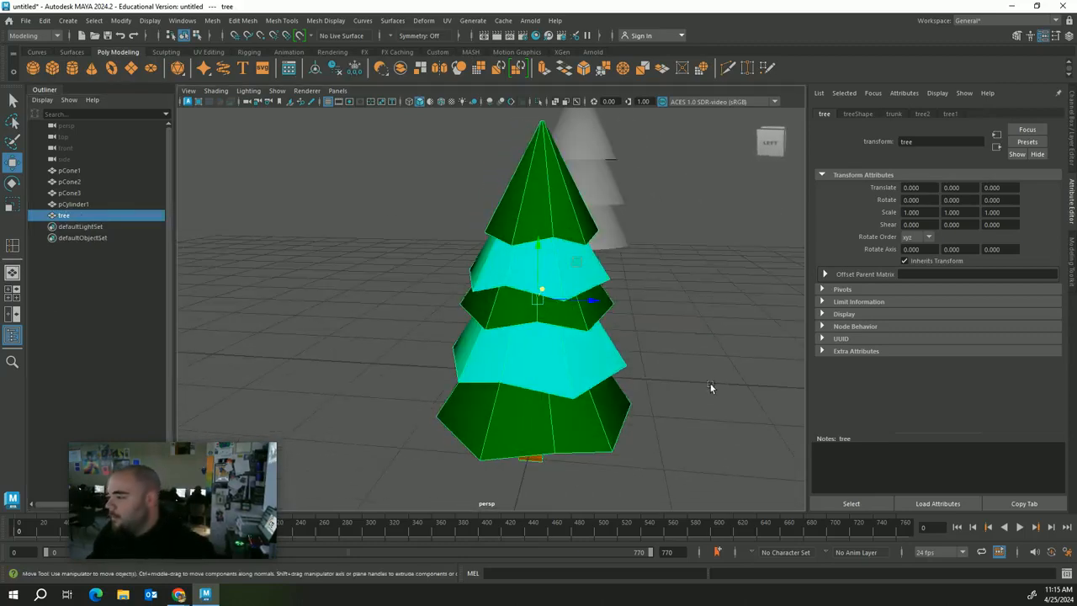
left_click_drag(728, 345, 615, 347, "alt")
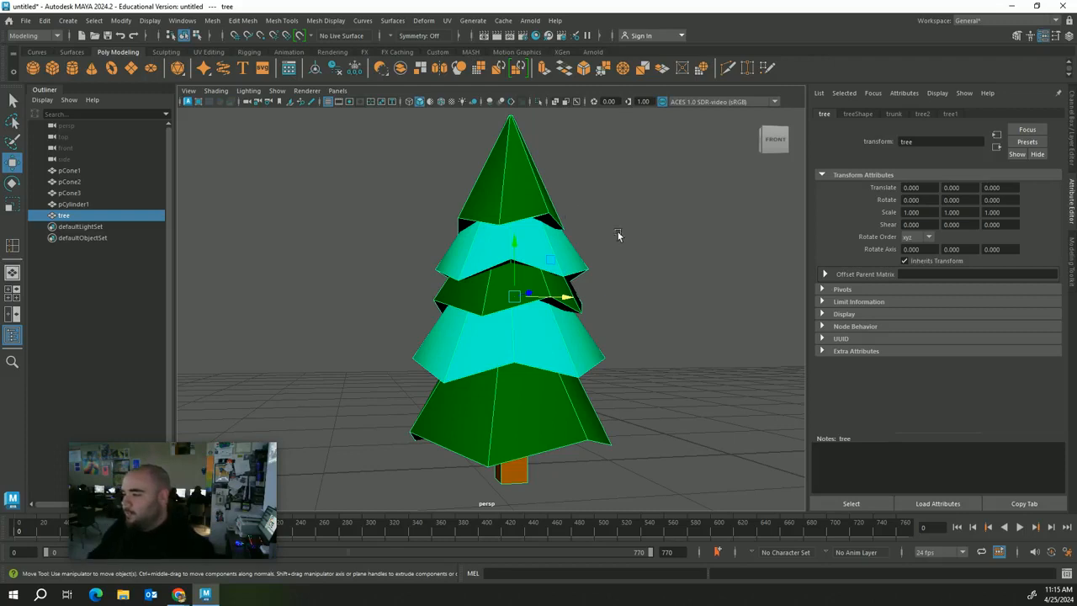
scroll(619, 236, "down", 3)
left_click_drag(744, 303, 679, 323, "alt")
middle_click_drag(678, 323, 151, 193, "alt")
scroll(331, 281, "down", 5)
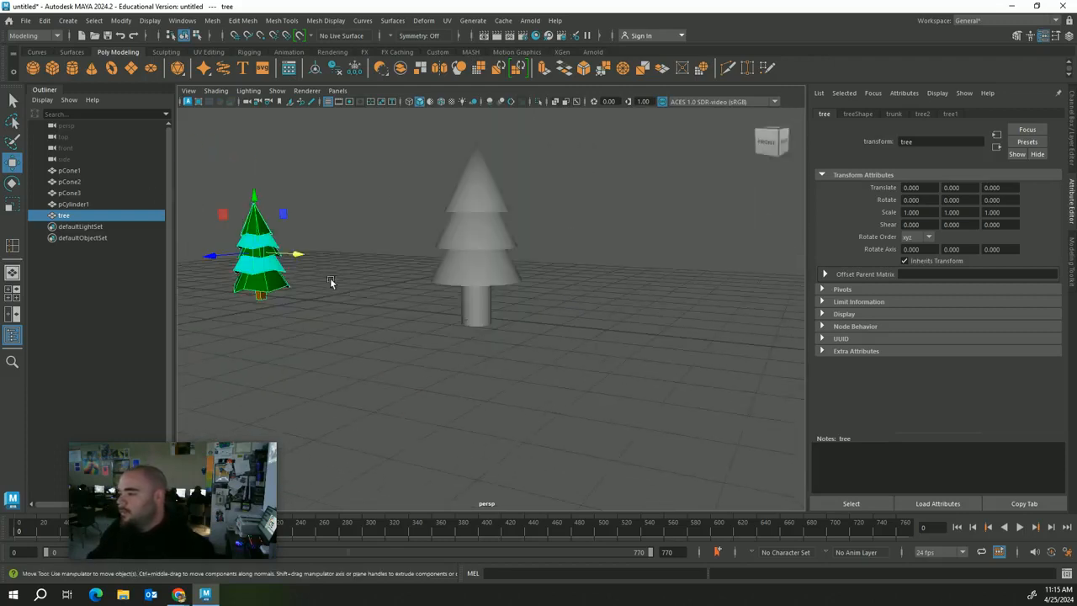
left_click(477, 306)
left_click_drag(402, 138, 586, 340)
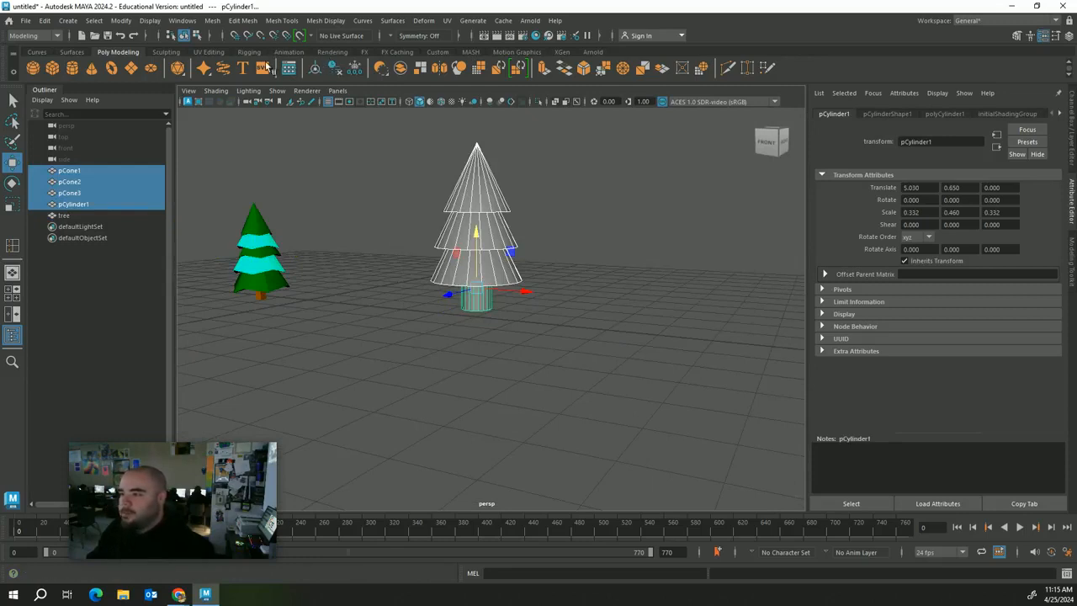
left_click(212, 20)
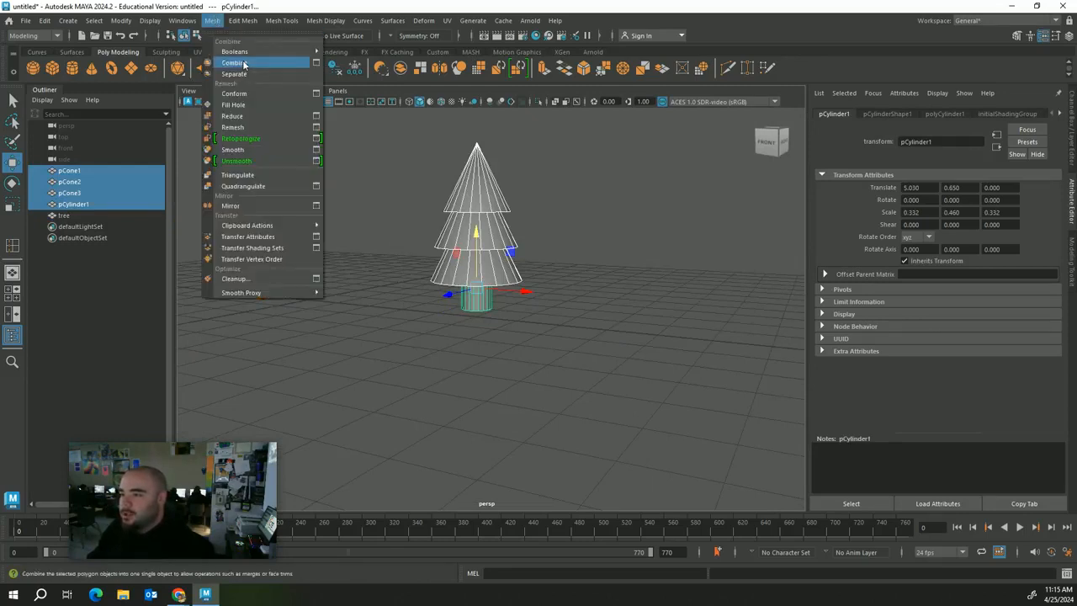
left_click(234, 62)
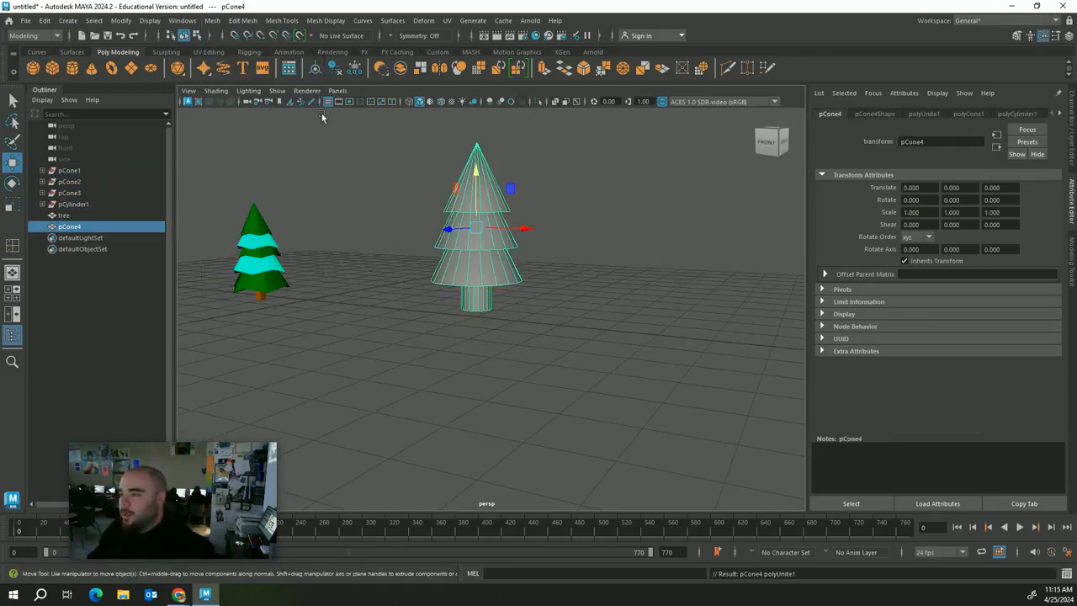
Delete the combined gray tree's construction history and rename it tree_2
left_click(335, 70)
double_click(85, 181)
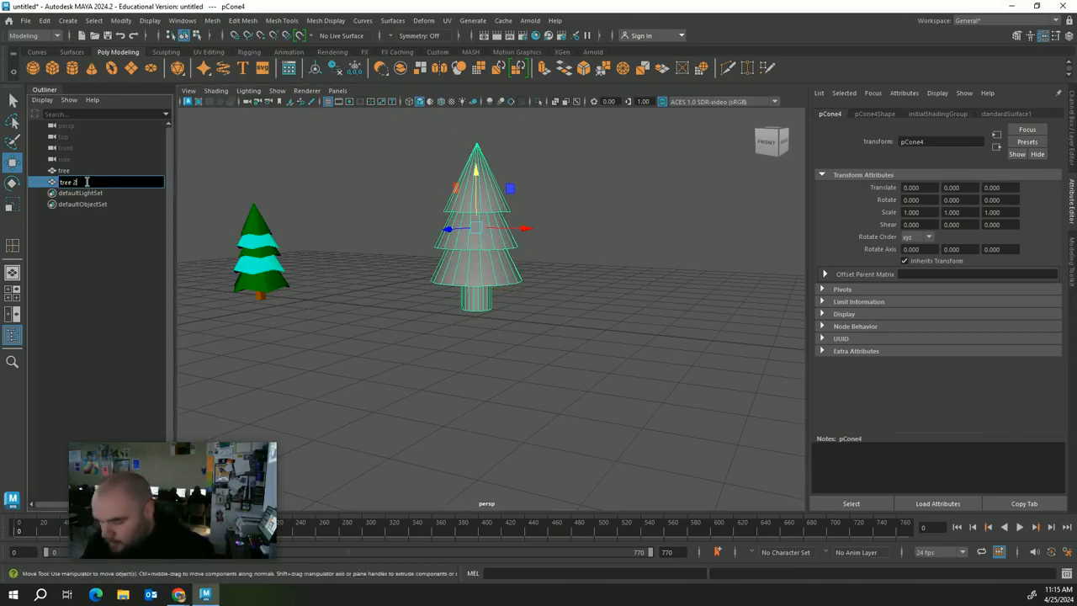
key("Return")
left_click(487, 481)
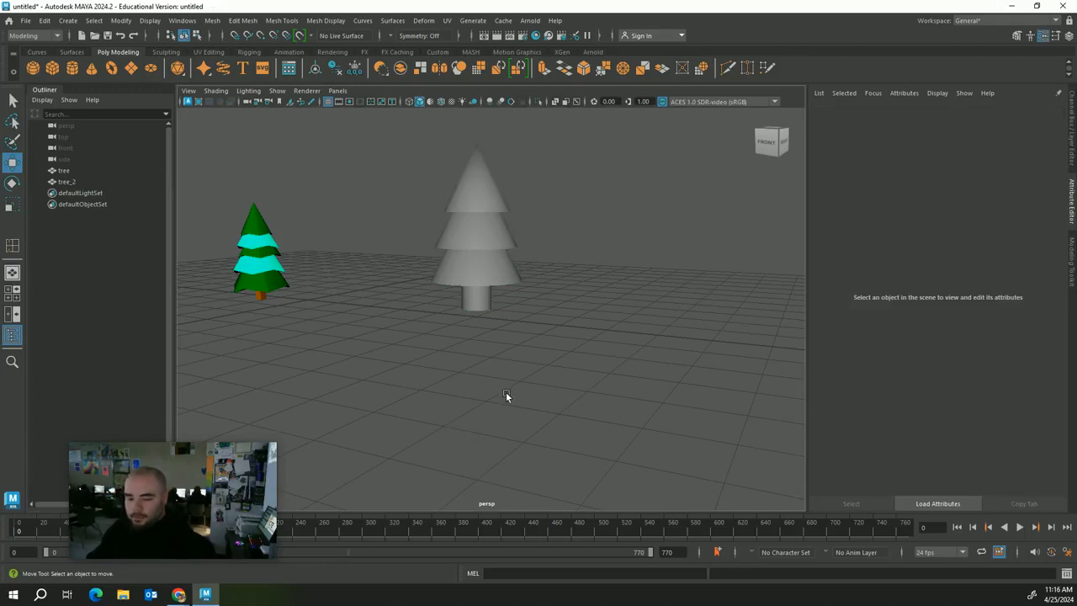
Scale the gray tree_2 down uniformly
scroll(558, 307, "up", 4)
scroll(557, 320, "down", 6)
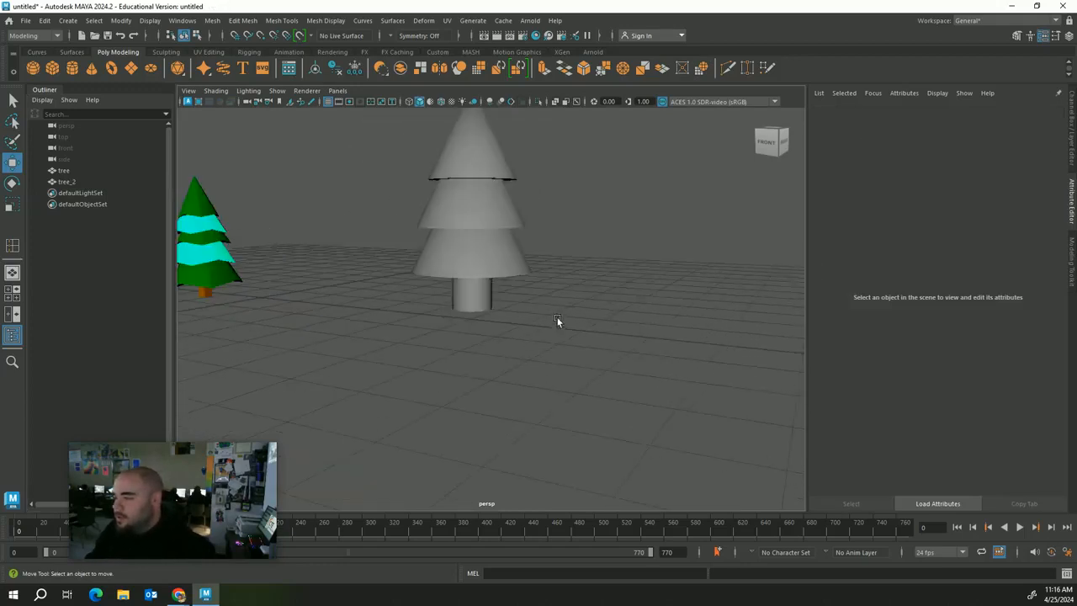
left_click(485, 263)
key("r")
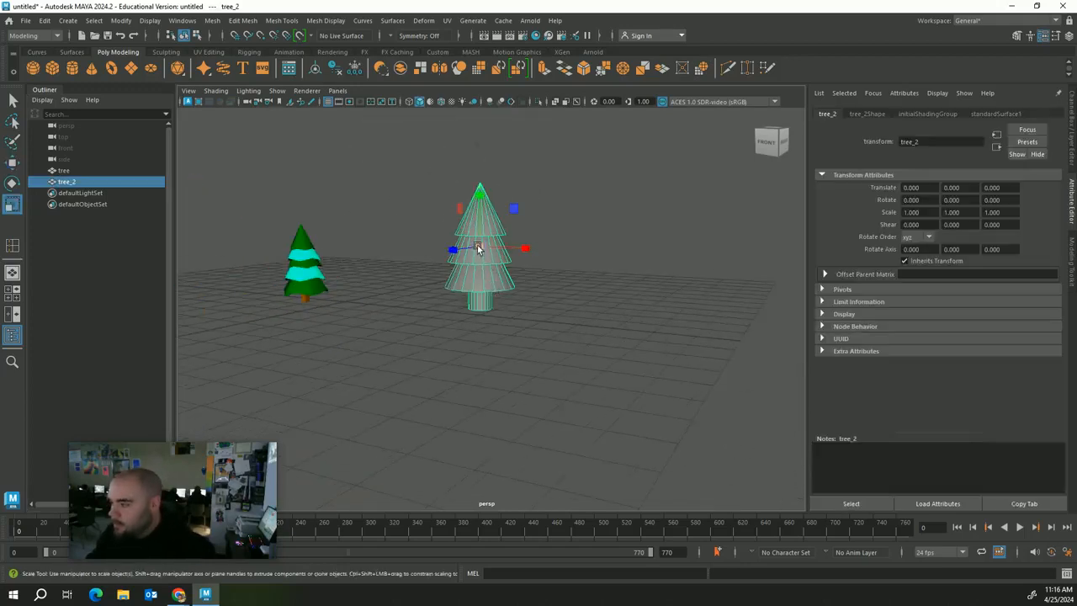
left_click(422, 282)
Scale the green tree uniformly to about 1.798 and raise it to a vertical translation of about 1.428
left_click(306, 271)
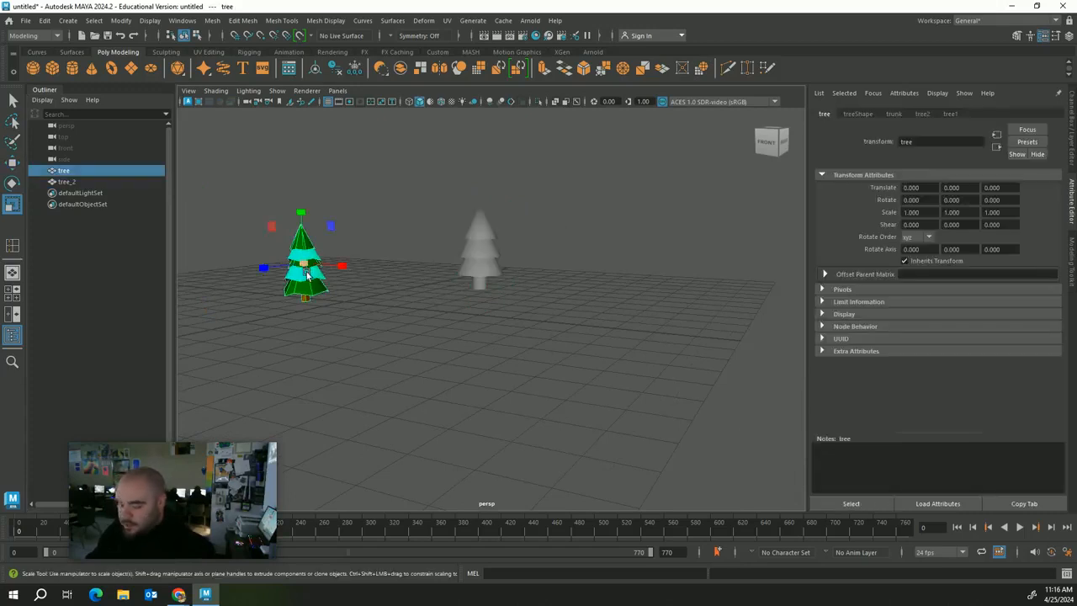
left_click_drag(309, 264, 352, 260)
key("w")
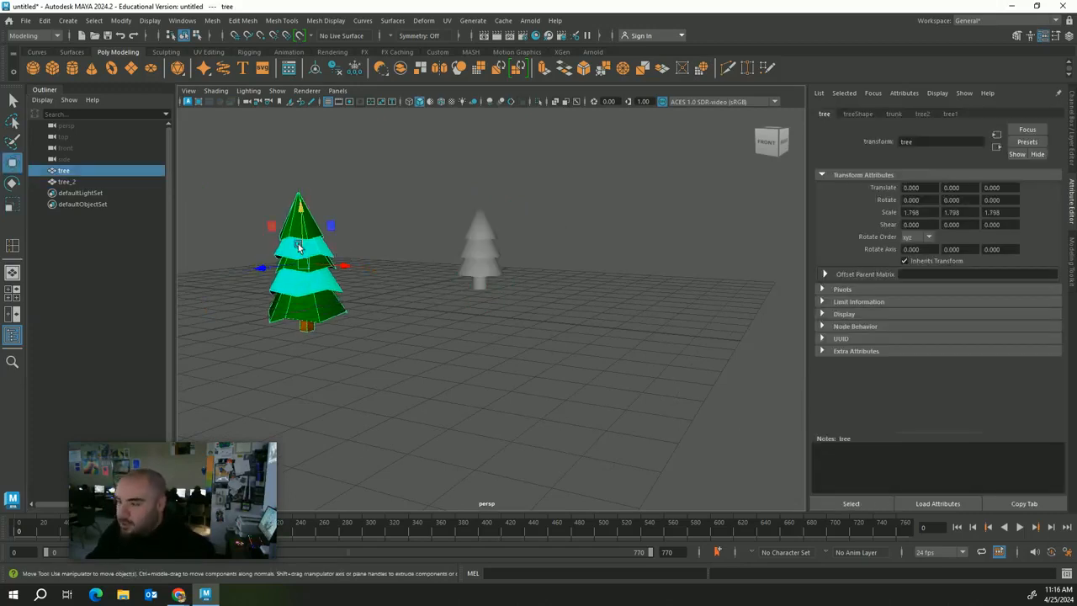
left_click_drag(299, 238, 304, 197)
left_click(373, 278)
Clone the green tree twice along the X axis, placing the farthest copy at about X 5.442
left_click_drag(374, 292, 416, 304, "alt")
left_click(393, 292)
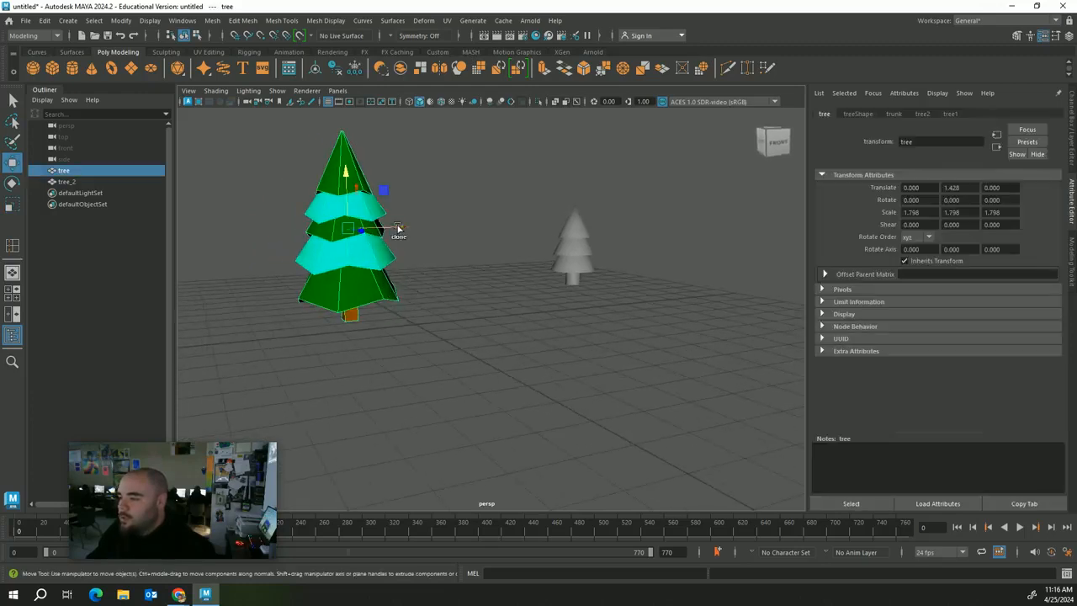
left_click_drag(398, 228, 564, 231, "shift")
Scale the farthest green clone uniformly to about 2.252 and raise it to a vertical translation of about 1.816
key("r")
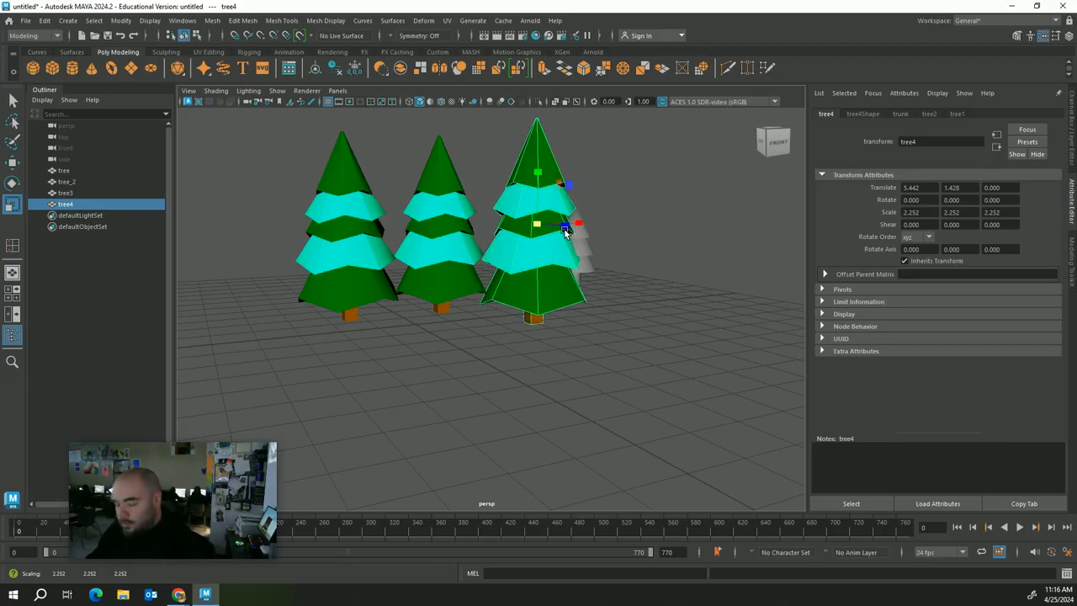
key("w")
left_click_drag(535, 185, 541, 176)
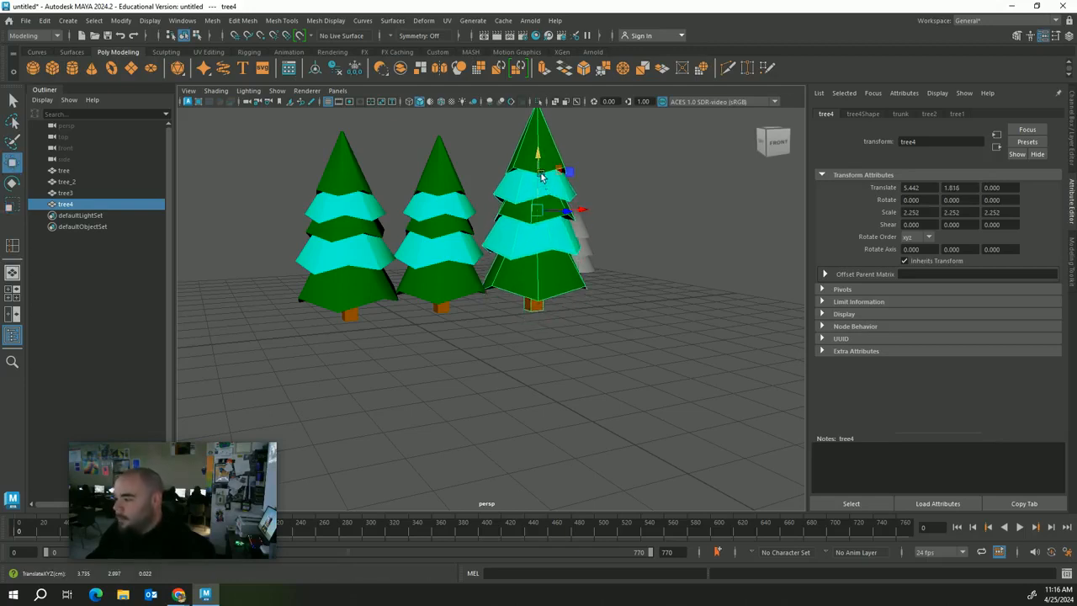
Clone the middle green tree to about X -2.905, Y 0.447 and shrink the copy to a scale of about 0.943, 0.778, 0.943
left_click(415, 232)
mouse_move(473, 227)
left_mouse_down()
mouse_move(202, 250)
mouse_move(159, 300)
left_mouse_up()
key("r")
left_click_drag(218, 180, 221, 220)
key("w")
left_click(382, 360)
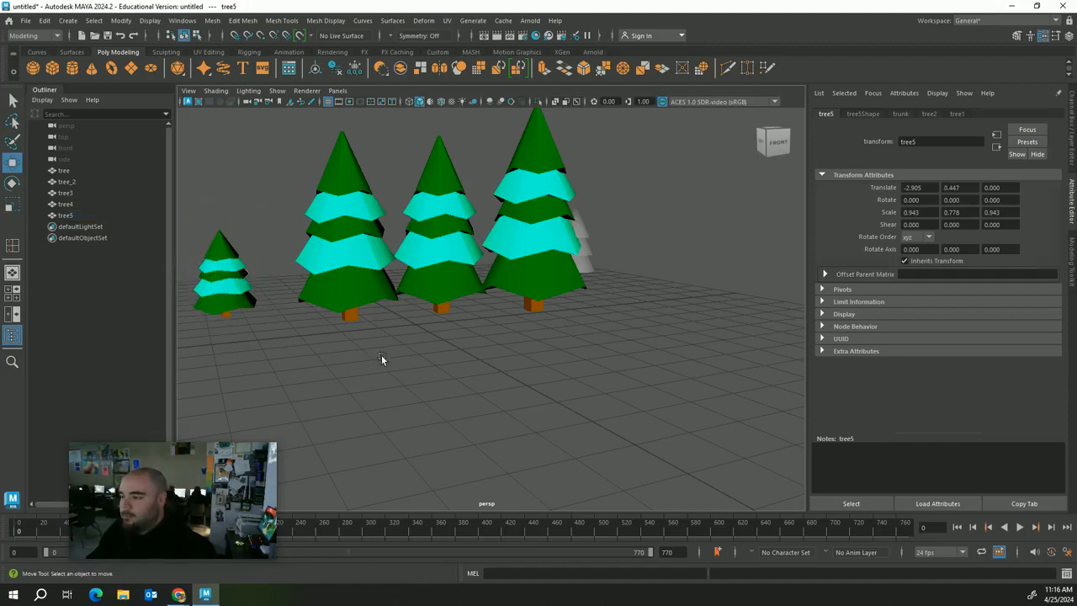
Move the original green tree along the X axis to about -0.756, towards the small tree, and deselect it
left_click(375, 271)
left_click_drag(392, 230, 362, 231)
left_click(464, 313)
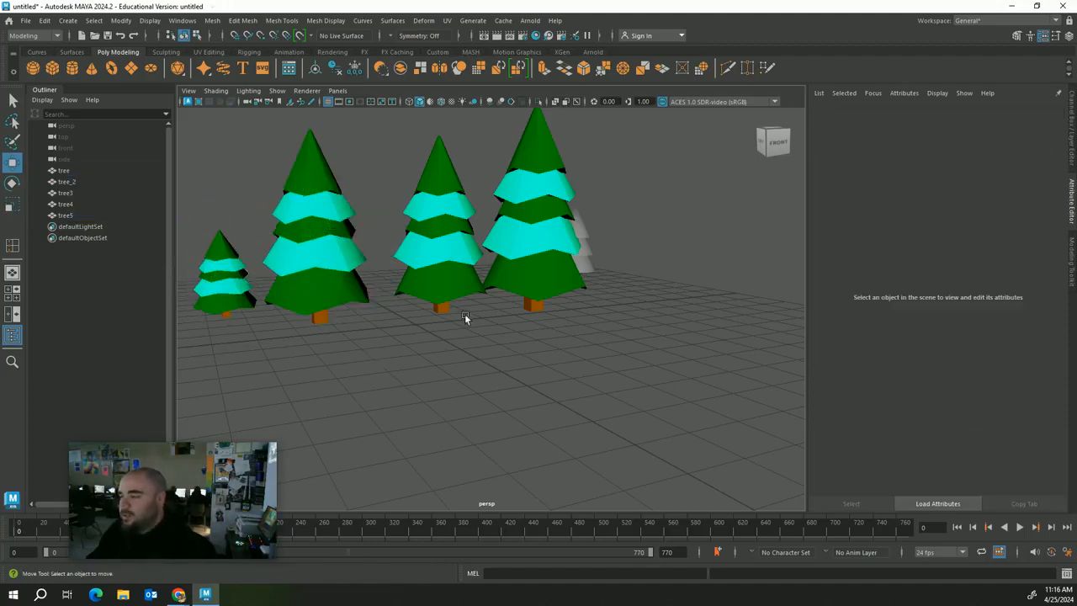
left_click_drag(465, 313, 469, 352, "alt")
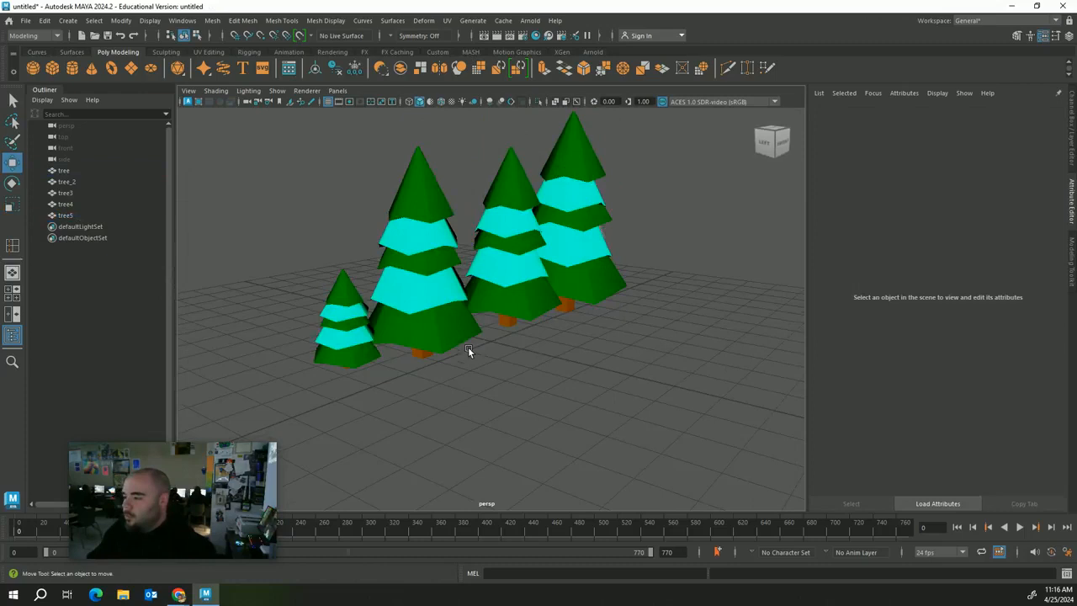
left_click(407, 247)
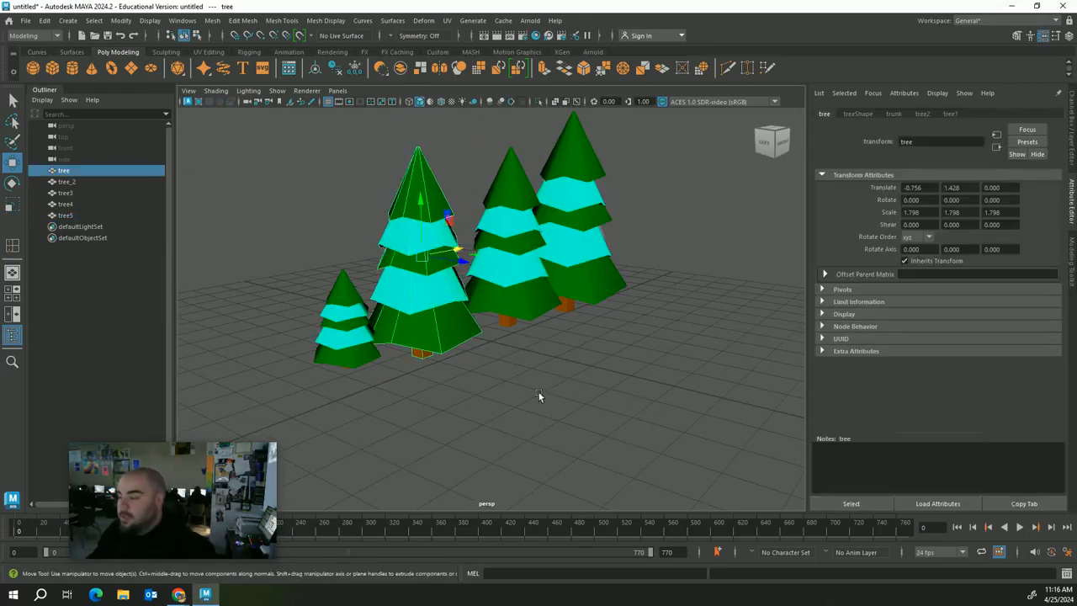
left_click(538, 368)
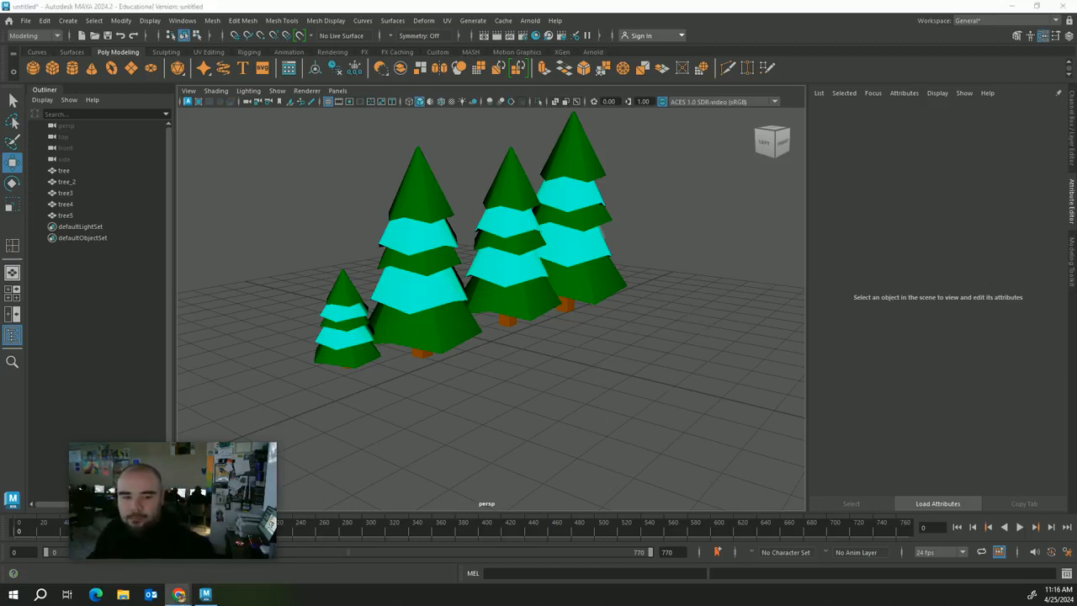
scroll(408, 352, "up", 2)
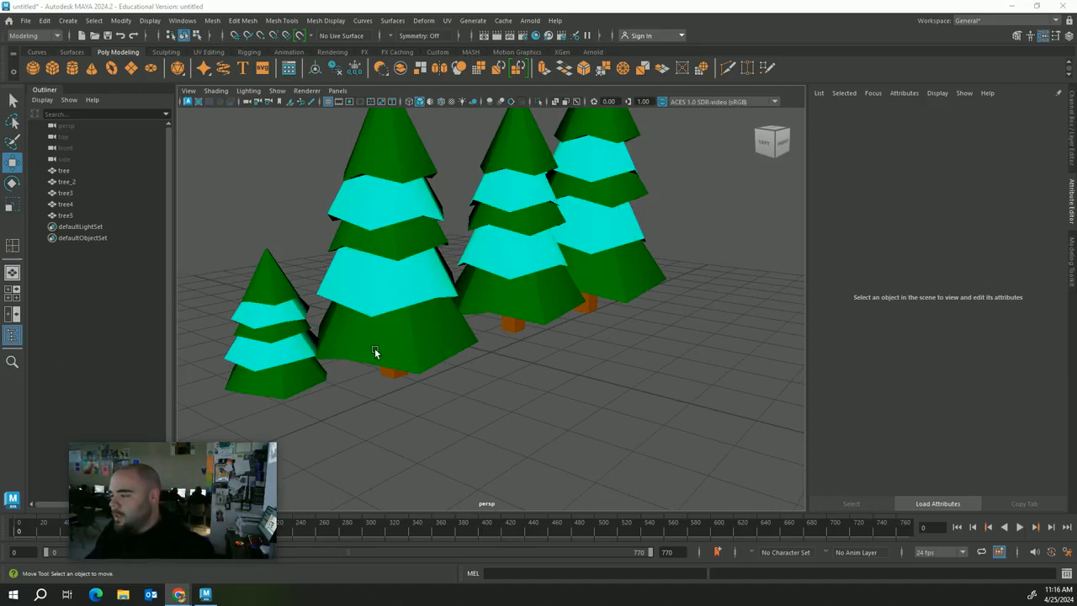
left_click_drag(375, 352, 555, 389, "alt")
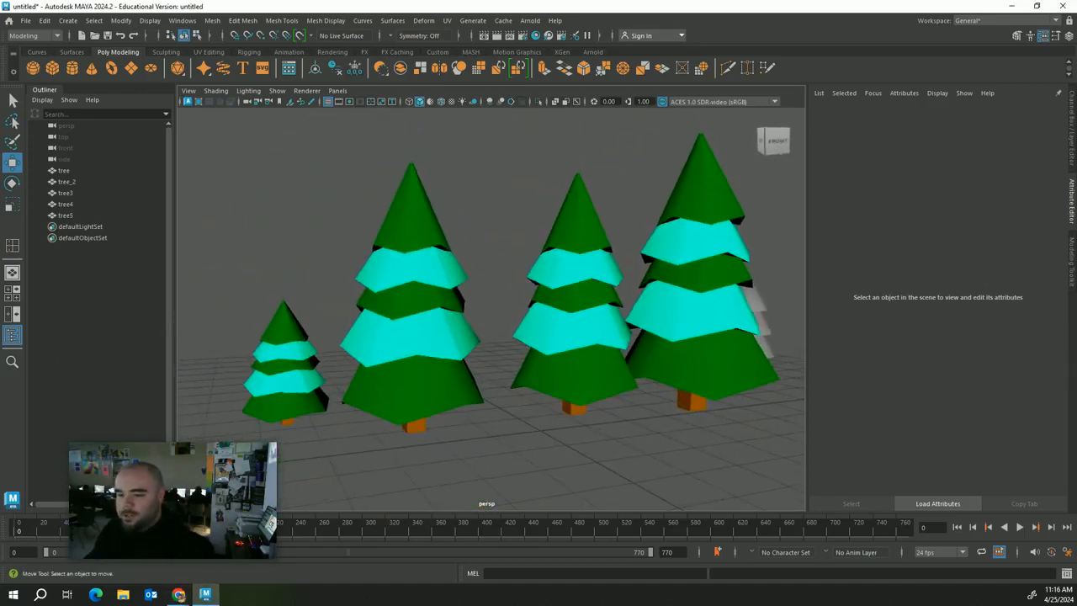